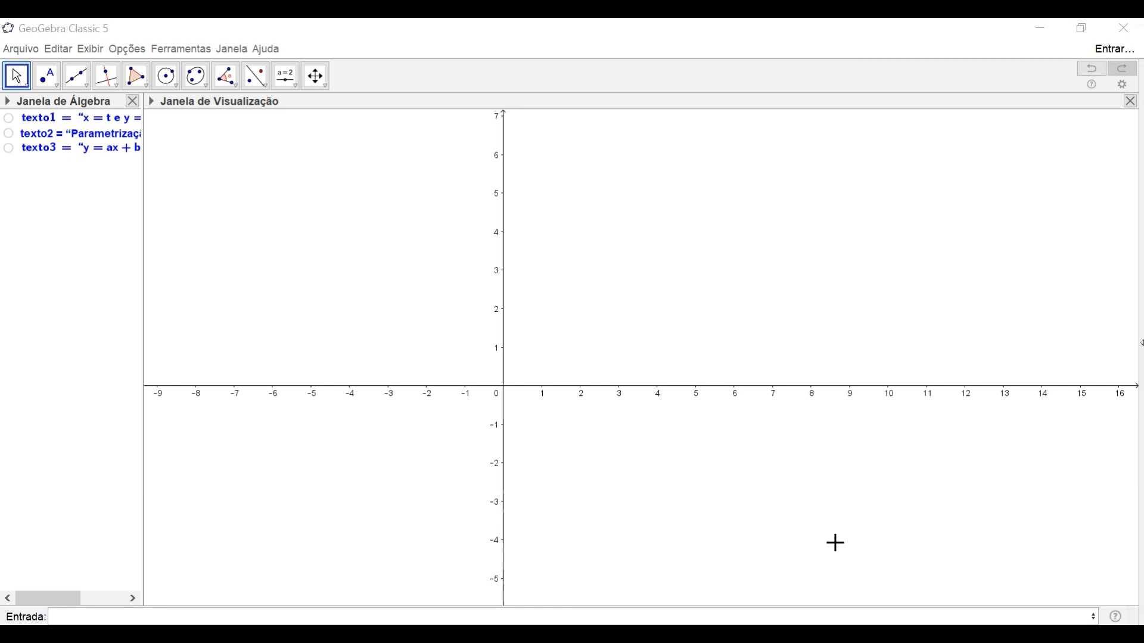
Step: Show the text y = ax + b (texto3) and graph the line y=ax+b, creating sliders for a and b
click(8, 149)
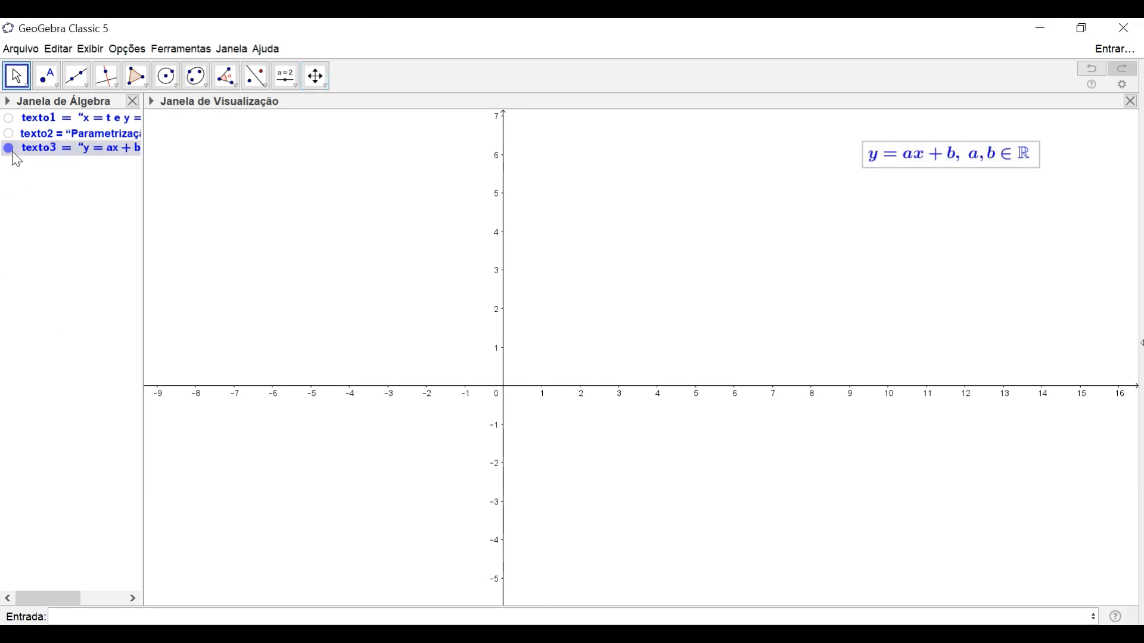
click(864, 188)
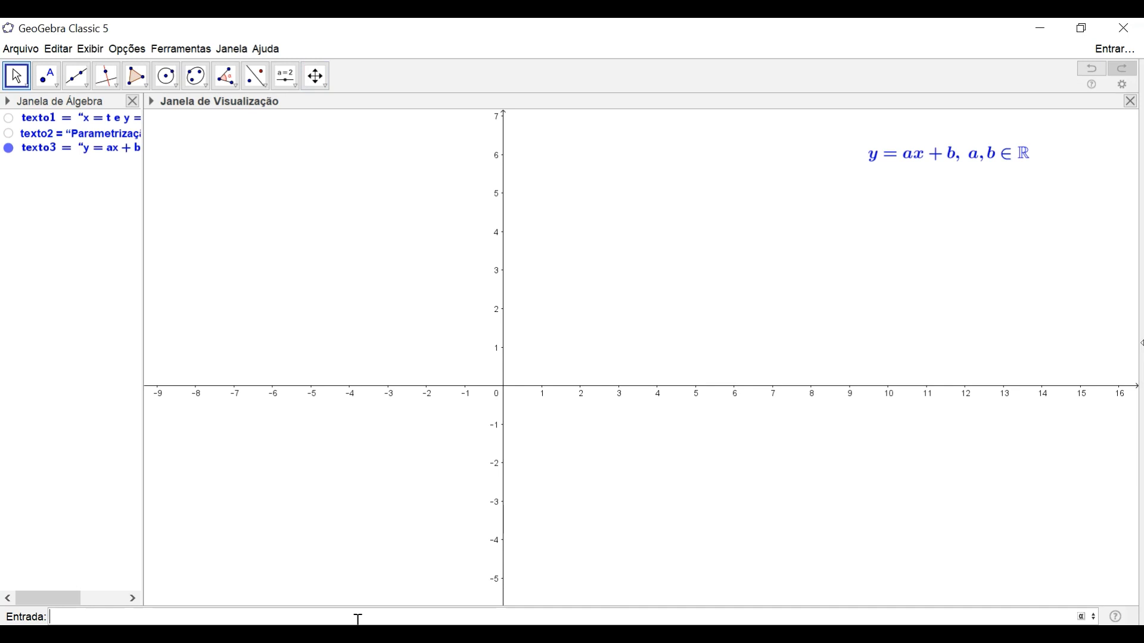
text(=ax+b)
key(Return)
key(Return)
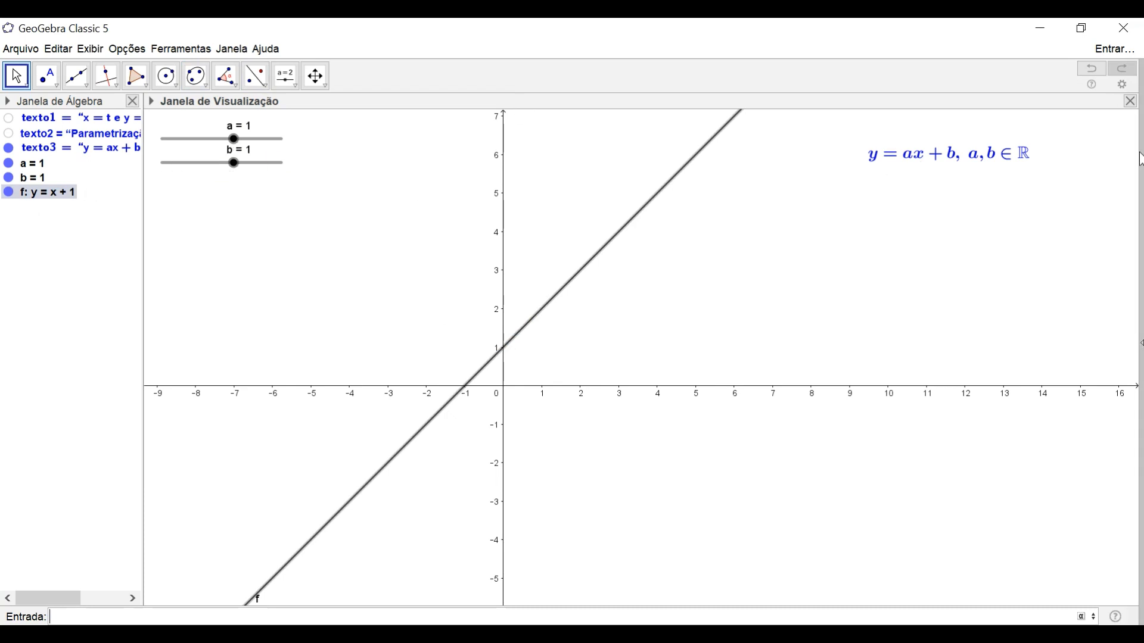
Step: Vary slider a through 0.5, 0 and -1.1, ending at 1.1, and set slider b to 2.1
drag(234, 139, 229, 140)
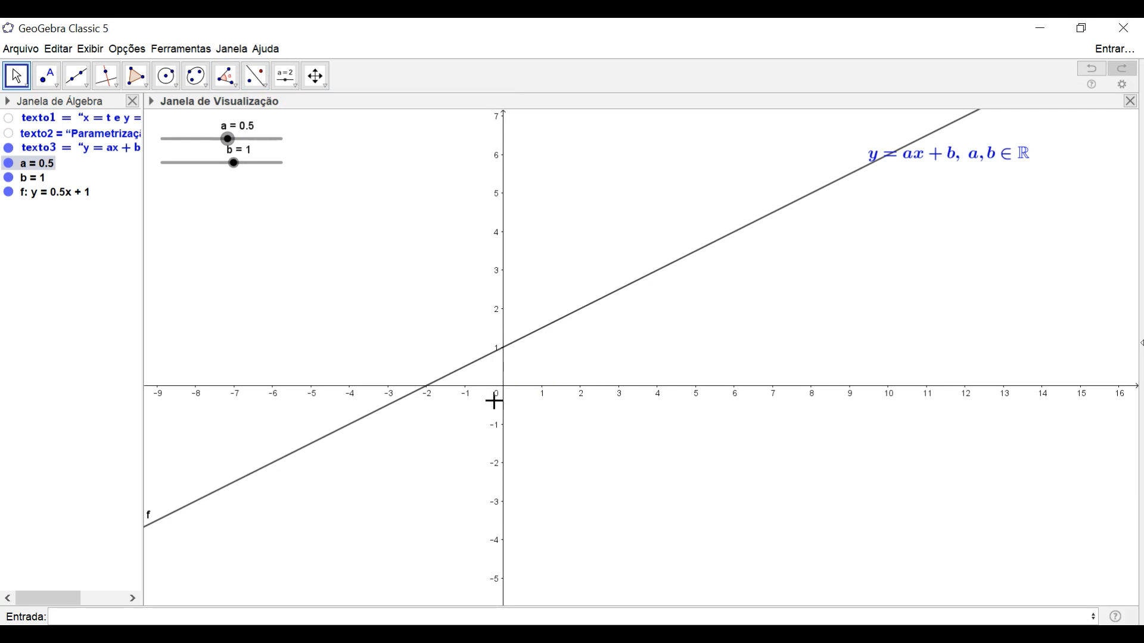
drag(228, 143, 222, 139)
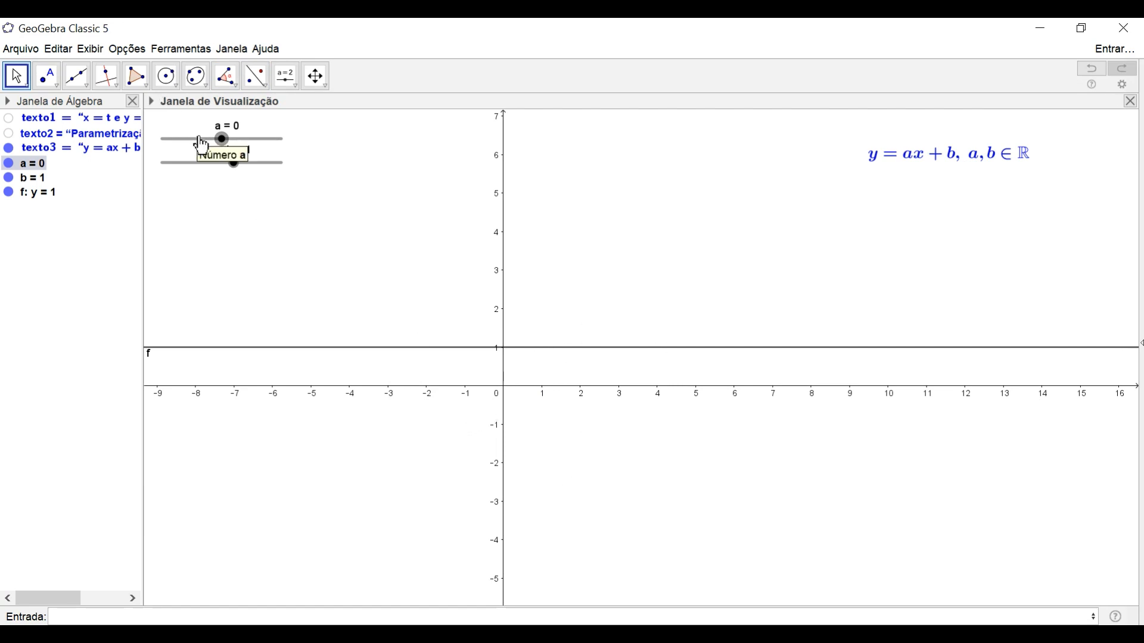
mouse_move(234, 165)
mouse_down()
mouse_move(216, 170)
mouse_move(258, 168)
mouse_move(200, 170)
mouse_move(260, 169)
mouse_move(196, 163)
mouse_move(243, 161)
mouse_move(217, 160)
mouse_move(247, 150)
mouse_up()
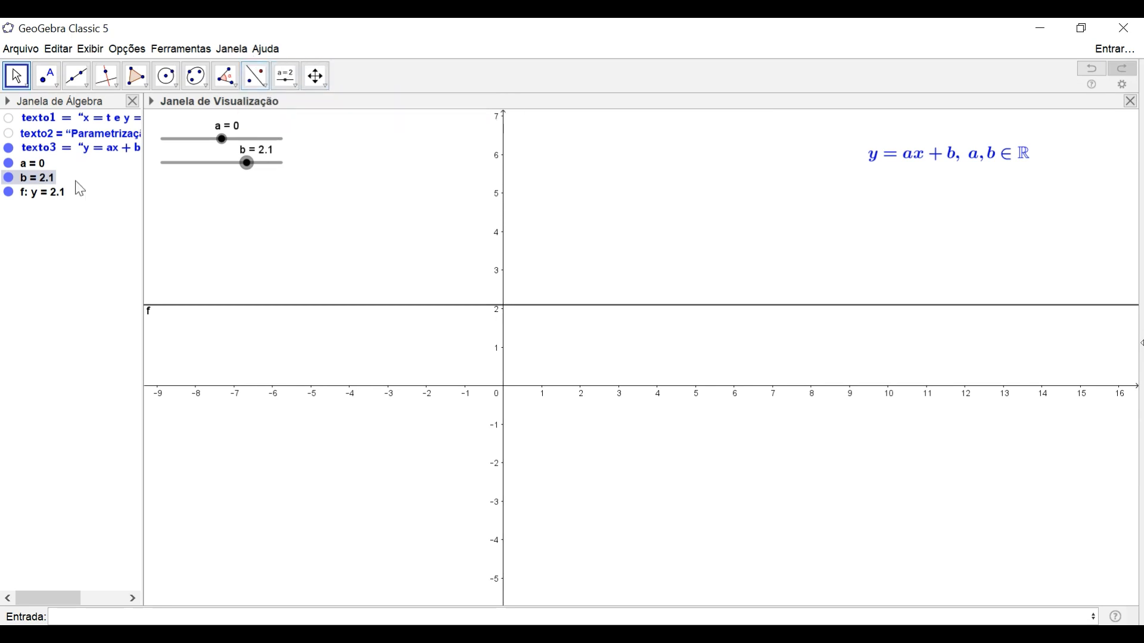
drag(220, 140, 214, 155)
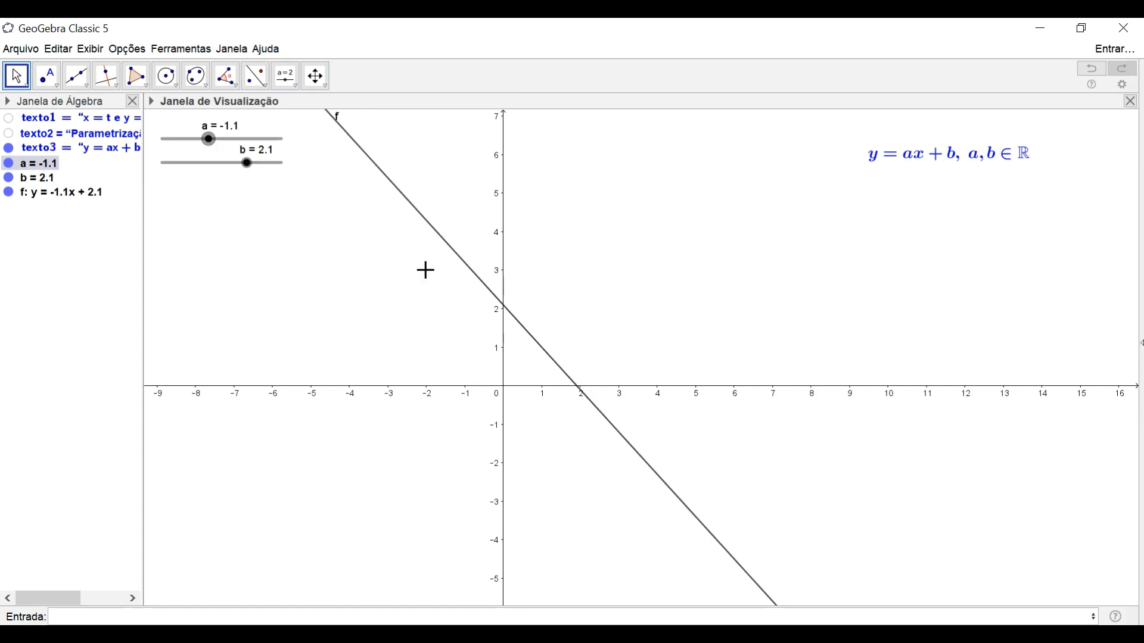
drag(209, 140, 237, 140)
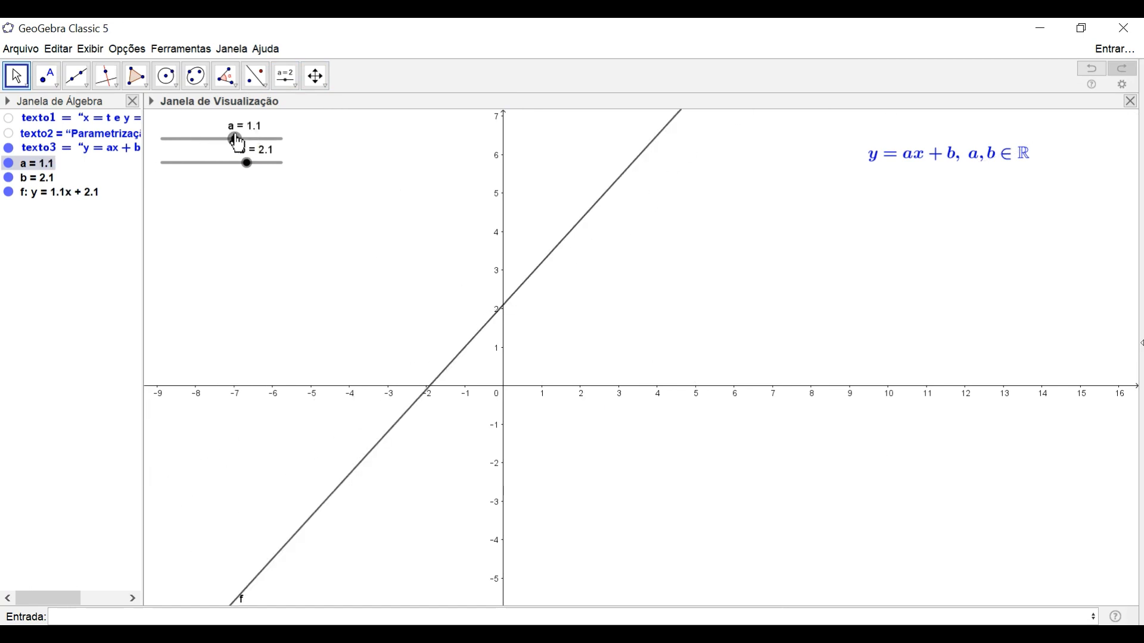
Step: Show the heading "Parametrização da Reta:" and the parametric equations text x = t e y = at + b
click(9, 134)
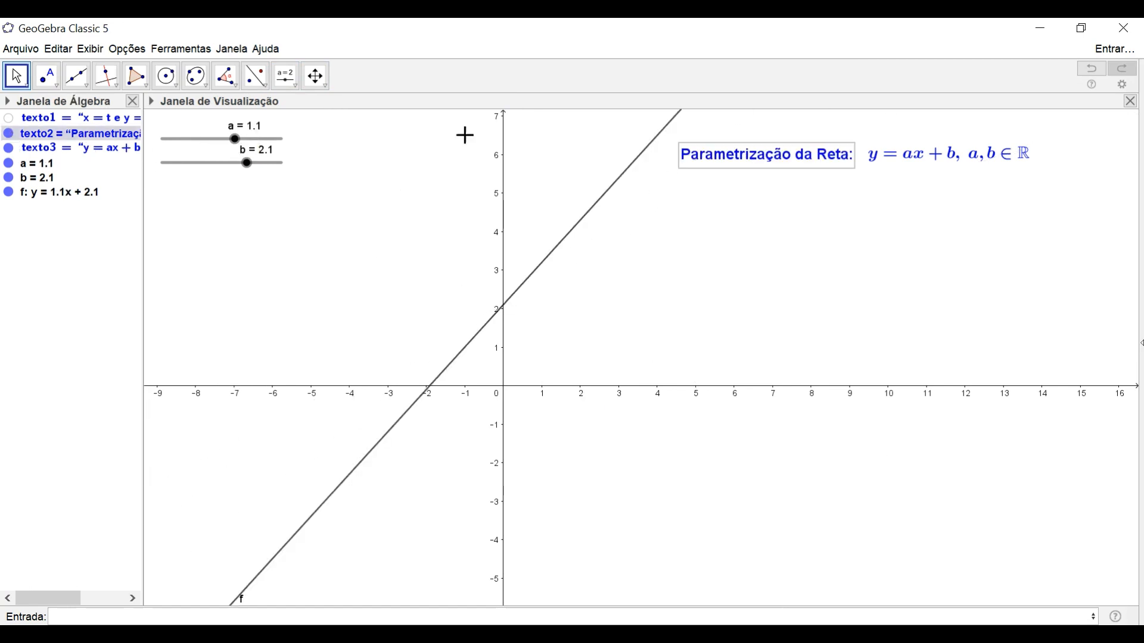
click(951, 209)
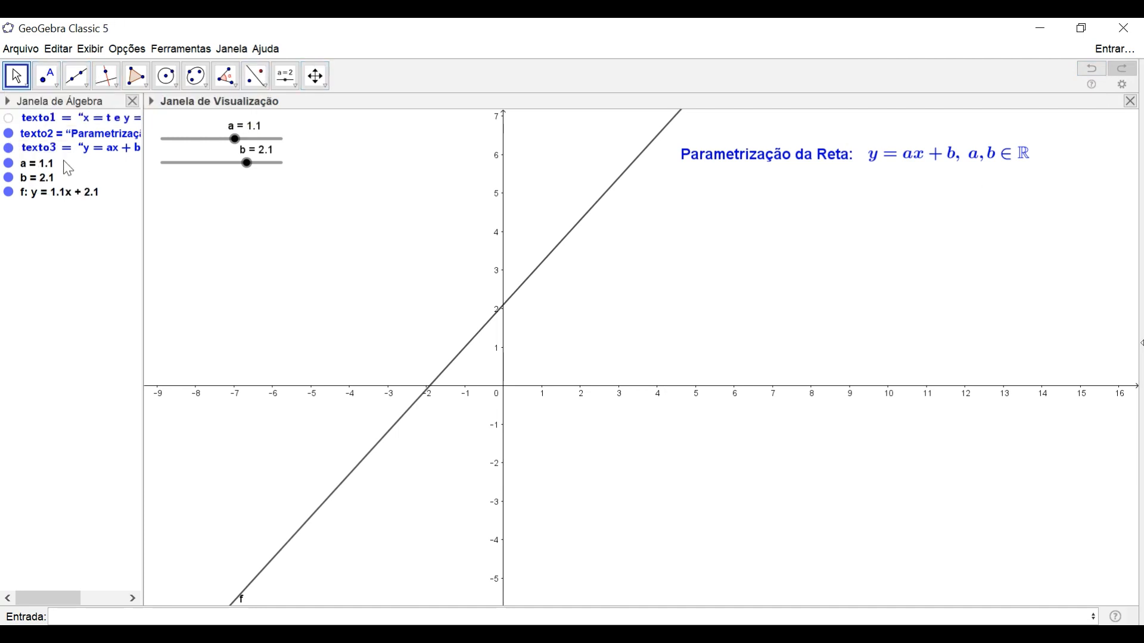
click(9, 118)
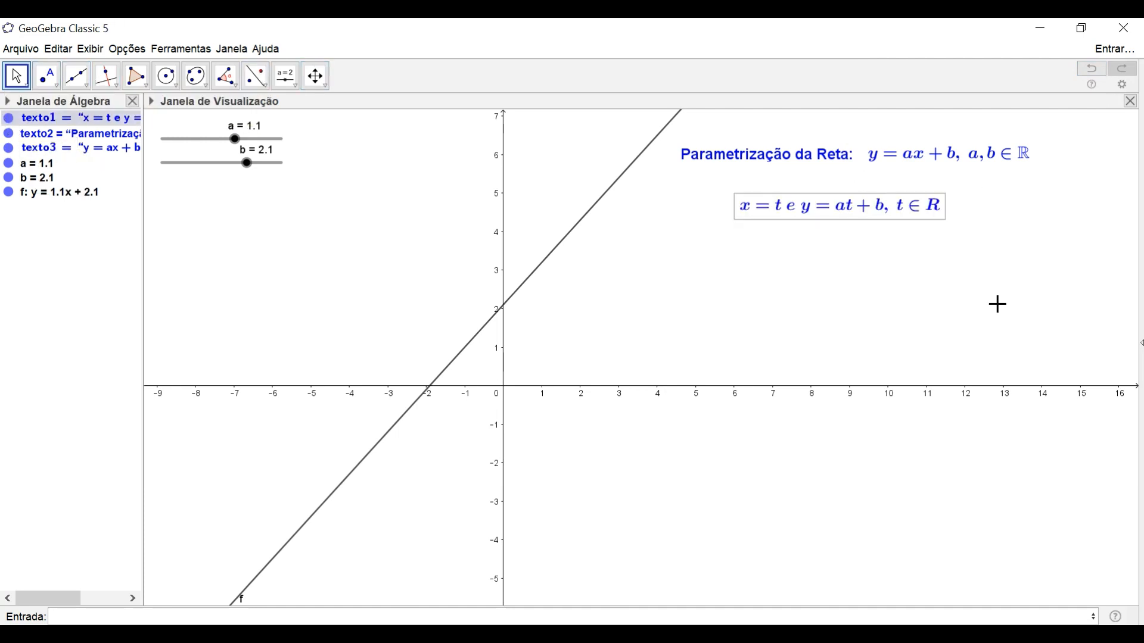
click(993, 312)
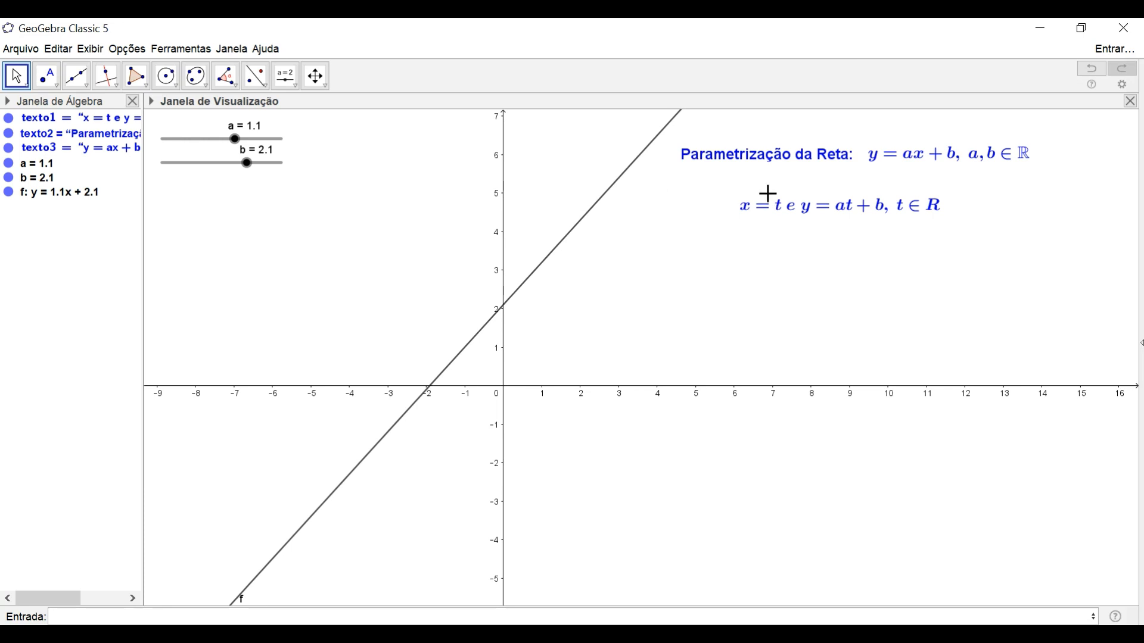
Step: Hide line f and start a two-expression Curva command with t and at+b as its expressions
click(8, 192)
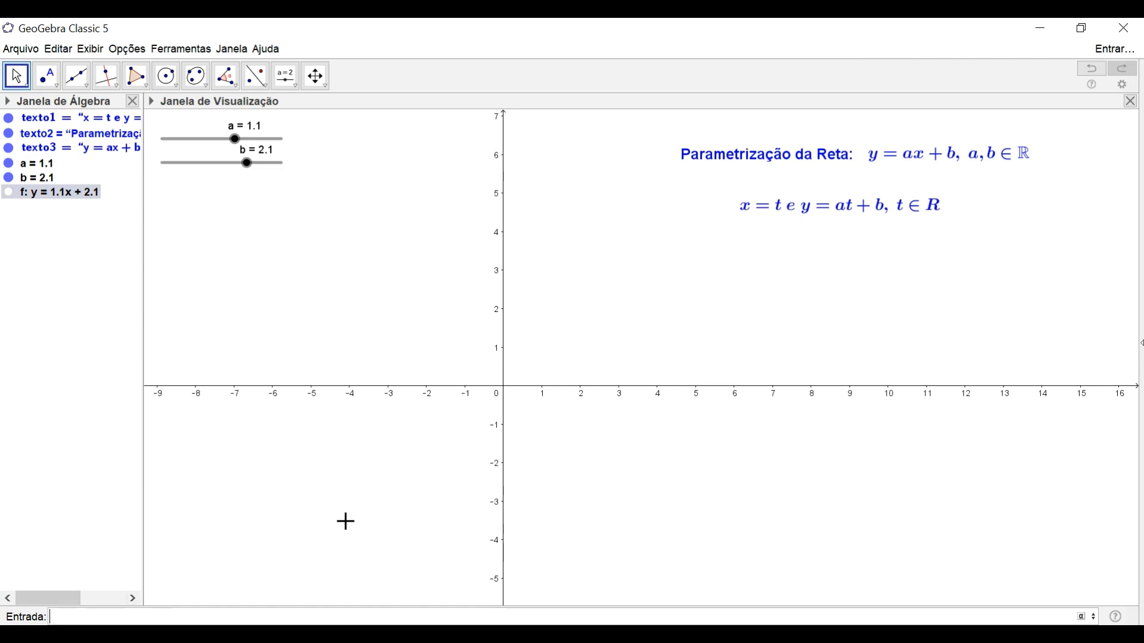
text(cur)
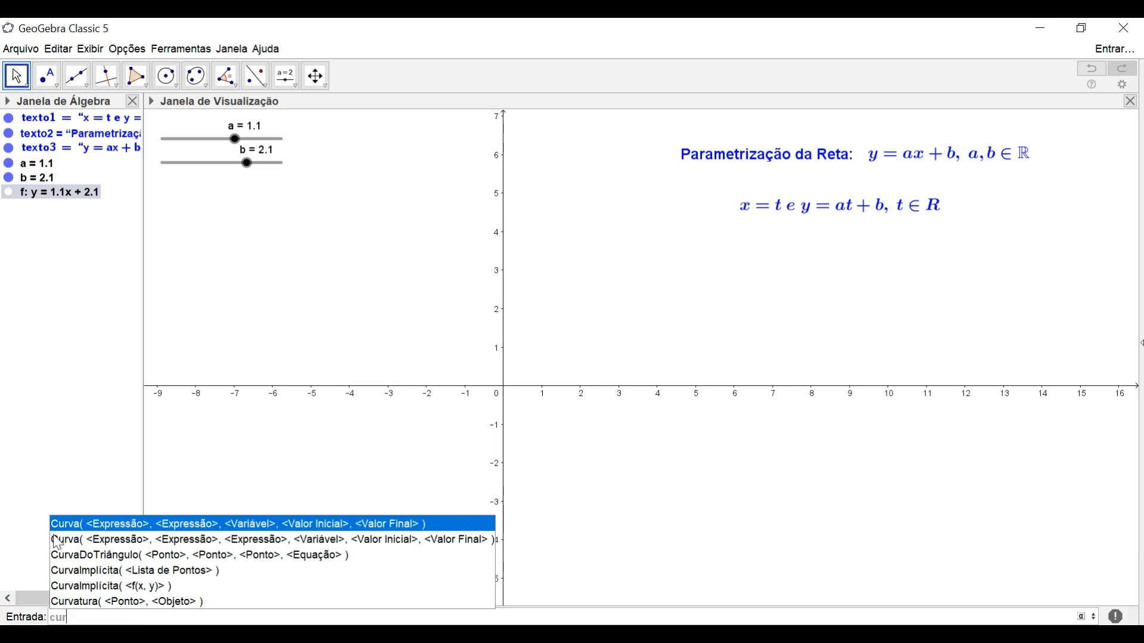
key(Return)
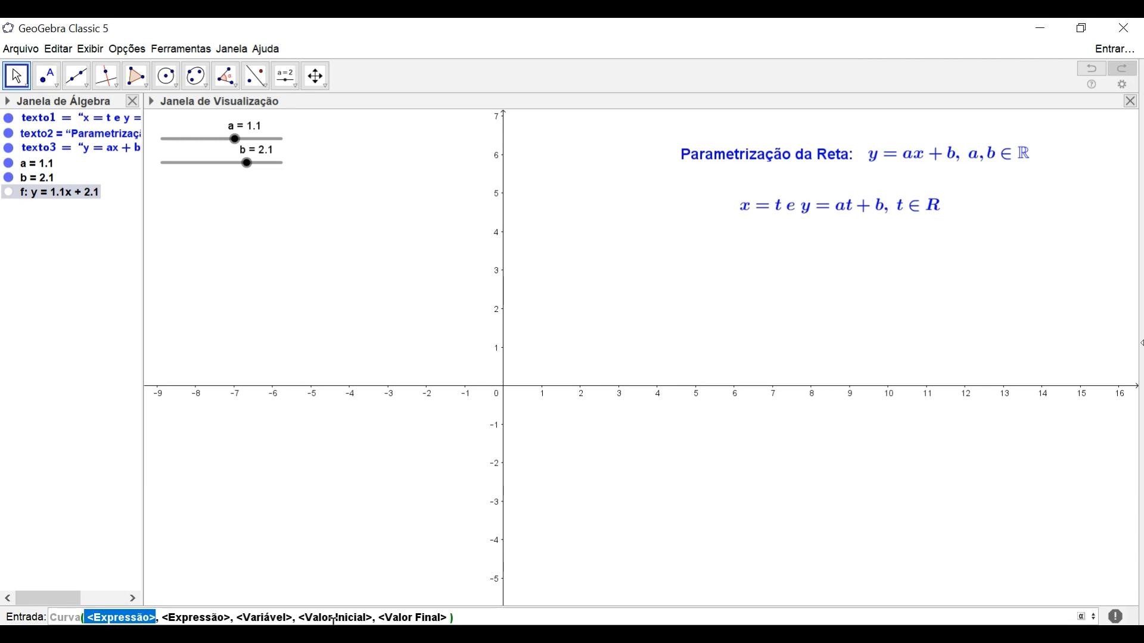
text(t)
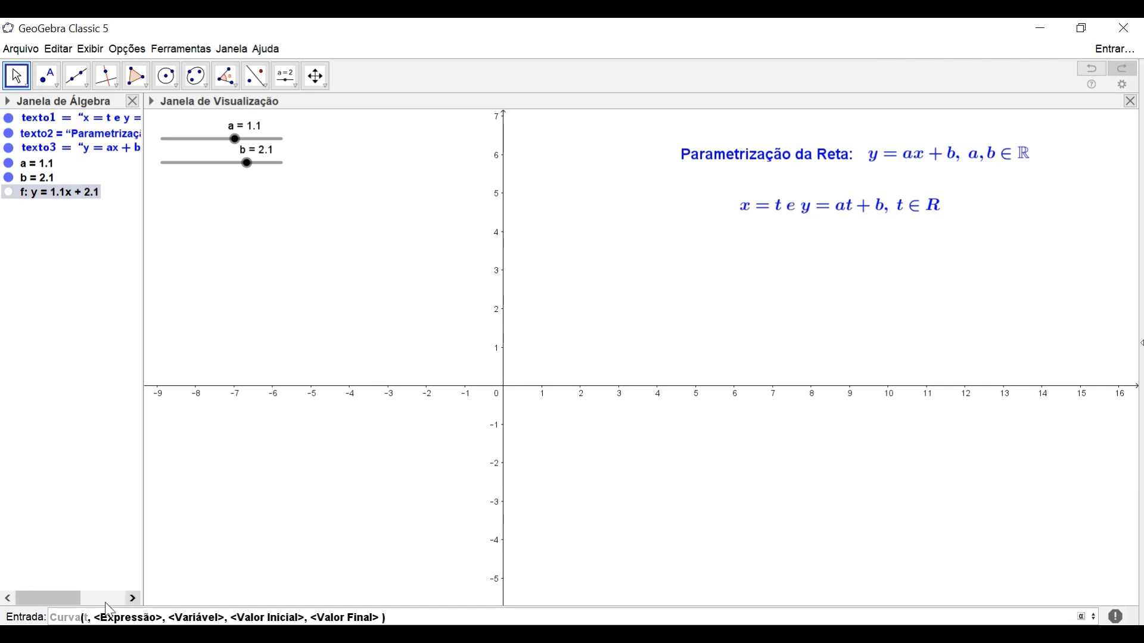
key(Tab)
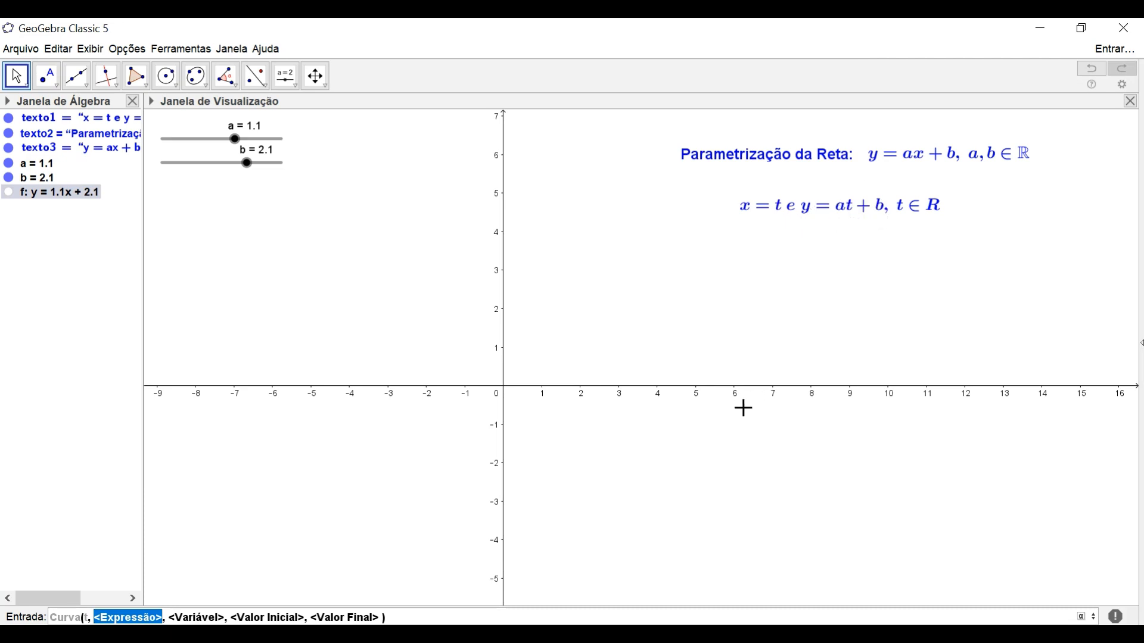
text(at)
text(+b)
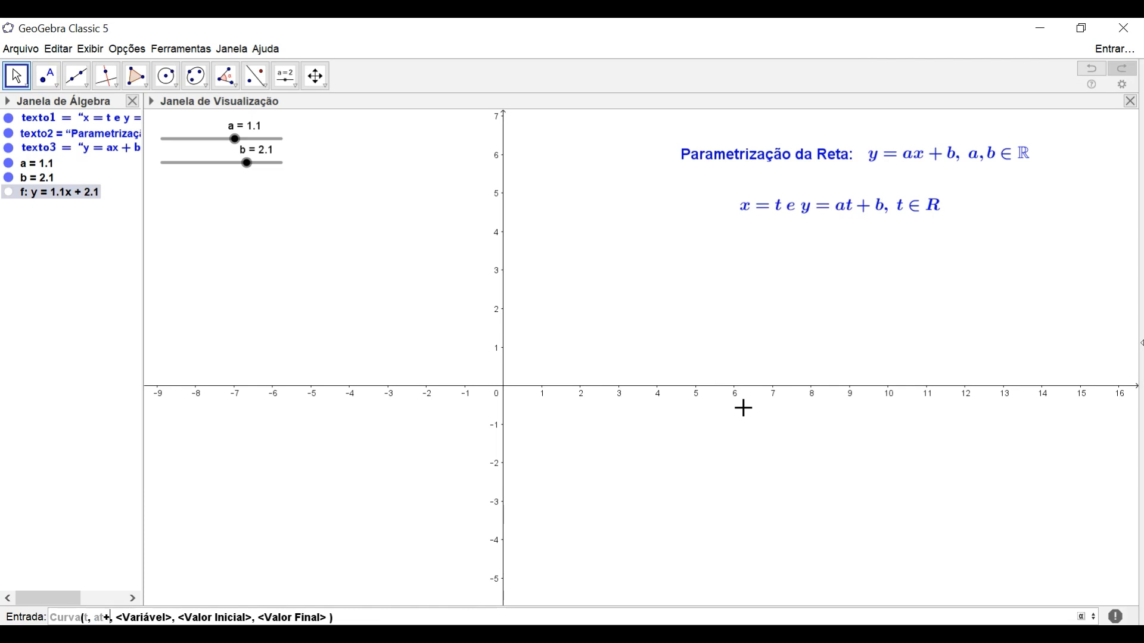
key(Tab)
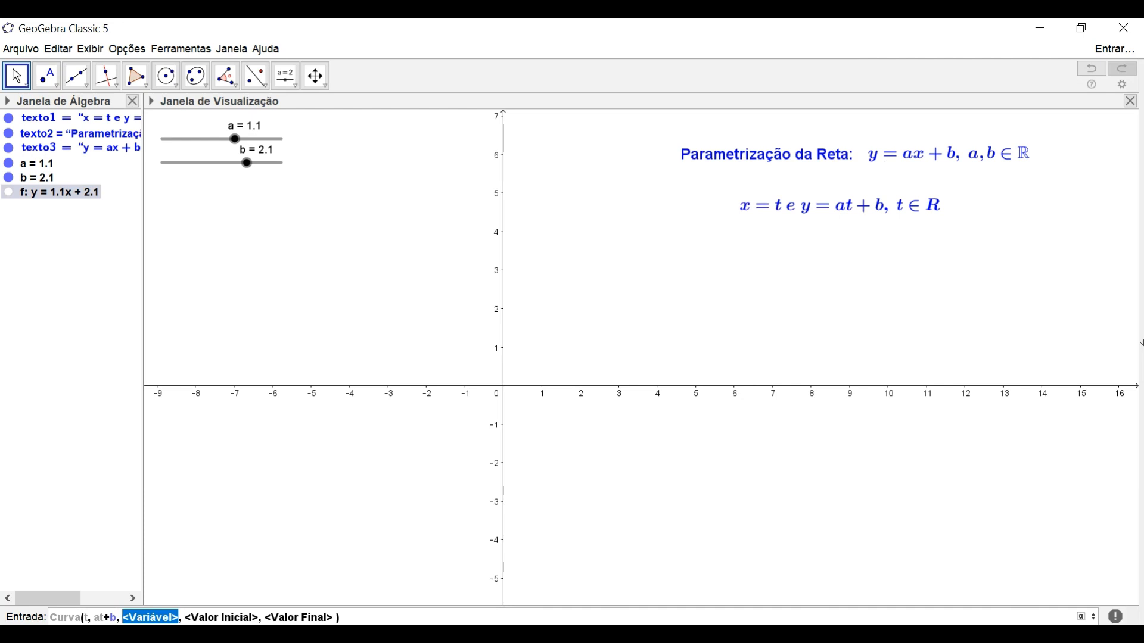
Step: Complete the Curva command with variable t from -1000 to 1000 and create the curve
text(t)
key(Tab)
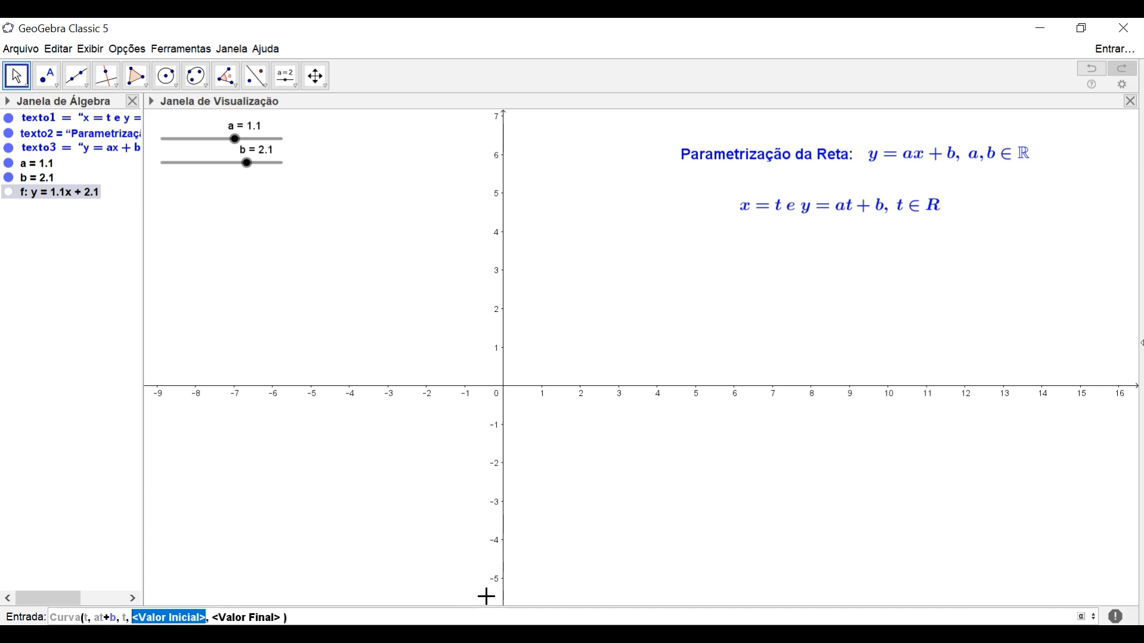
text(-1)
text(000)
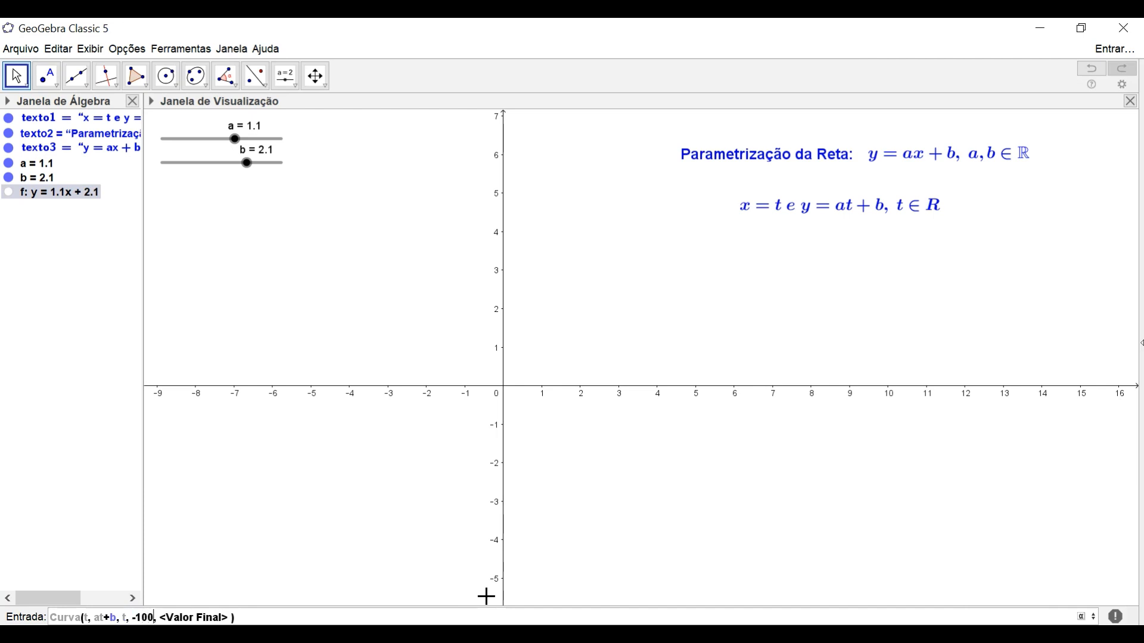
key(Tab)
text(100)
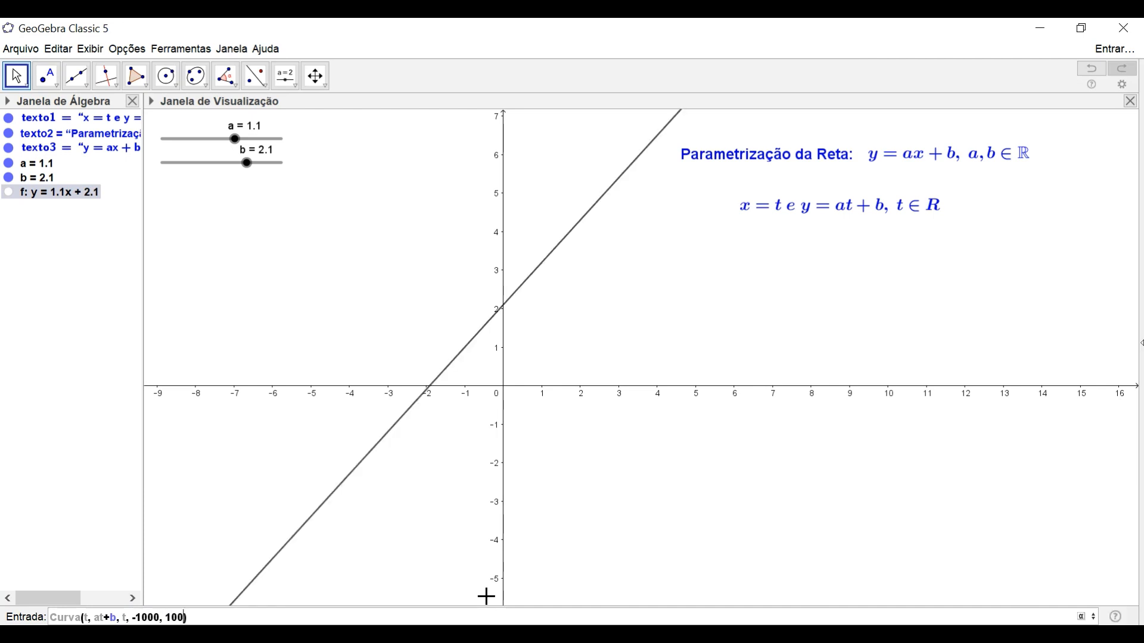
text(0)
key(Return)
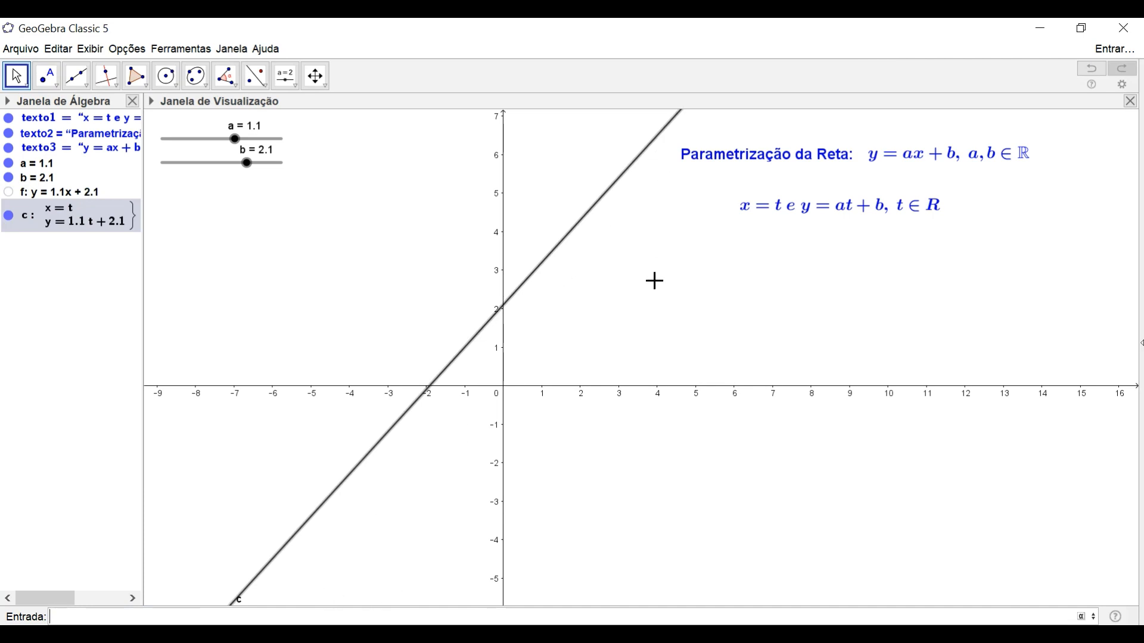
Step: Widen the Algebra view to show the curve's parameter range and decrease slider a slightly
scroll(656, 281, down, 2)
scroll(656, 280, down, 1)
scroll(656, 279, up, 4)
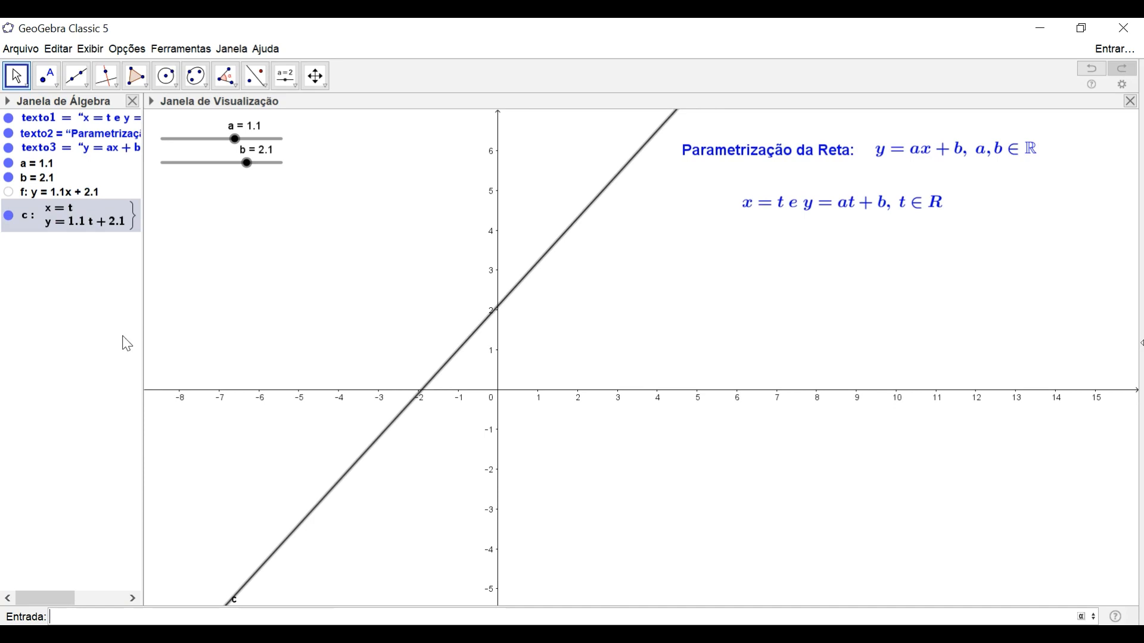
drag(142, 351, 241, 358)
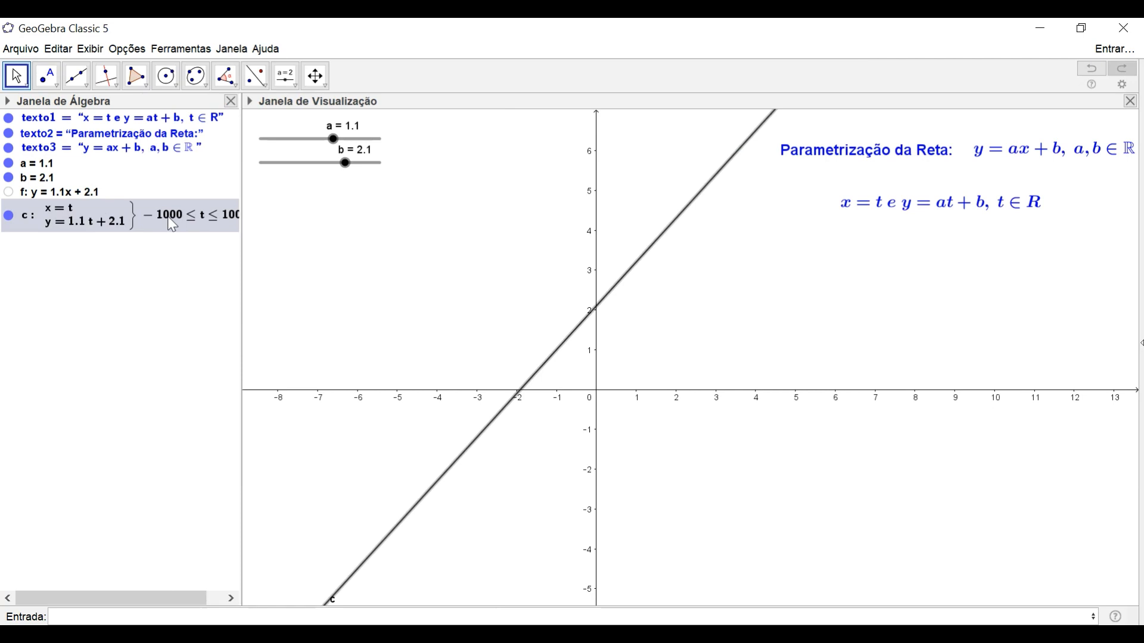
drag(333, 139, 324, 140)
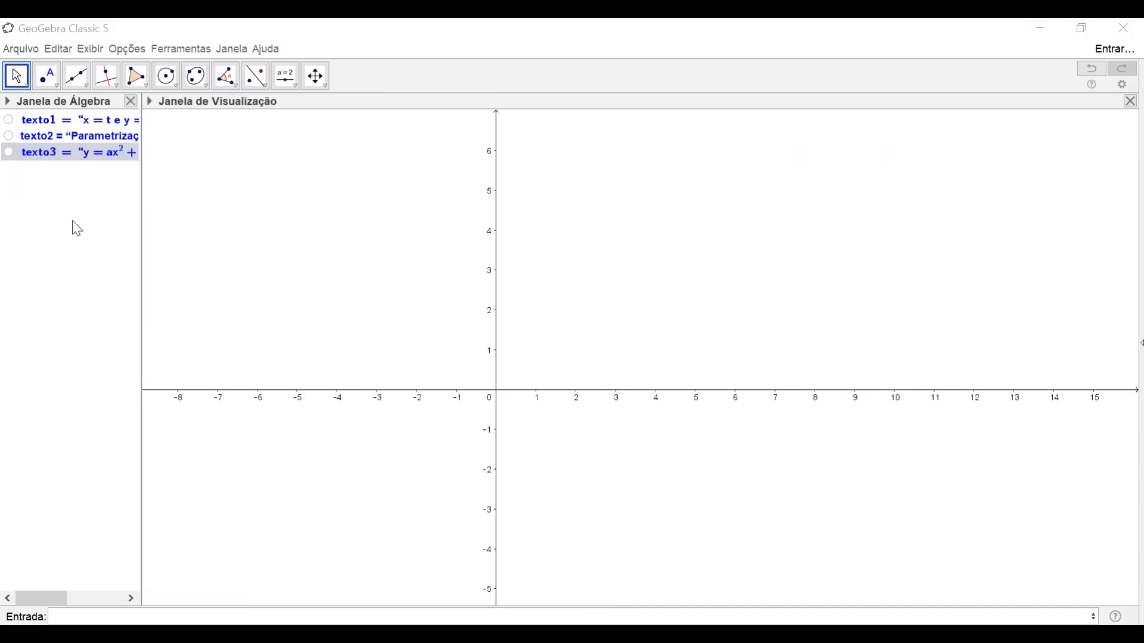
Step: Show the quadratic equation text (texto3) and graph the parabola y=ax^2+bx+c, creating sliders for a, b and c
click(8, 154)
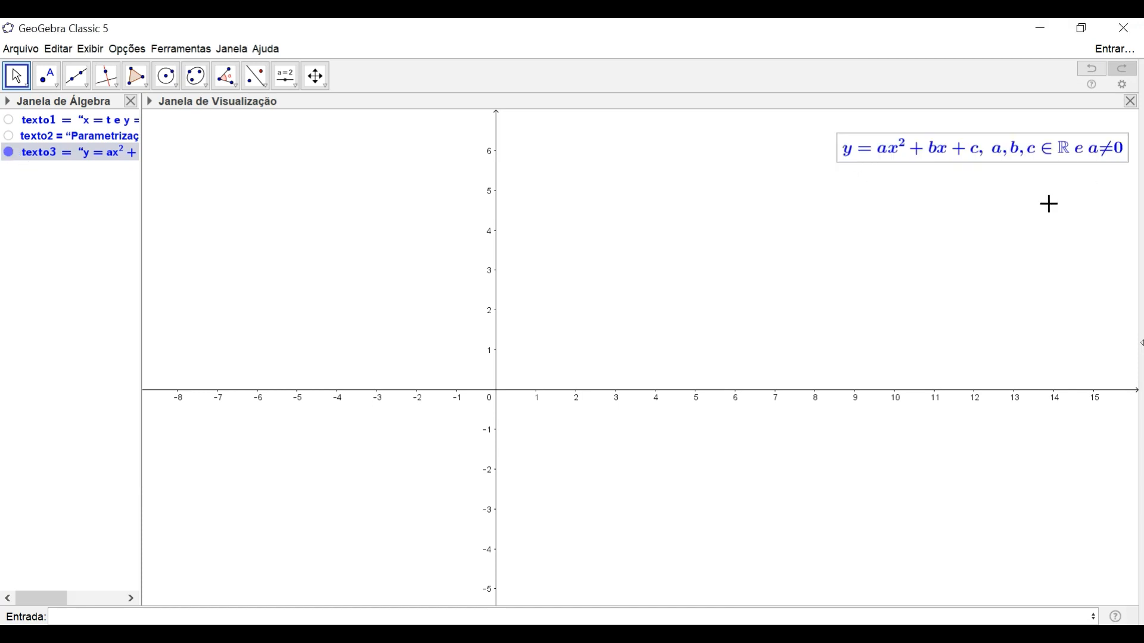
click(1005, 224)
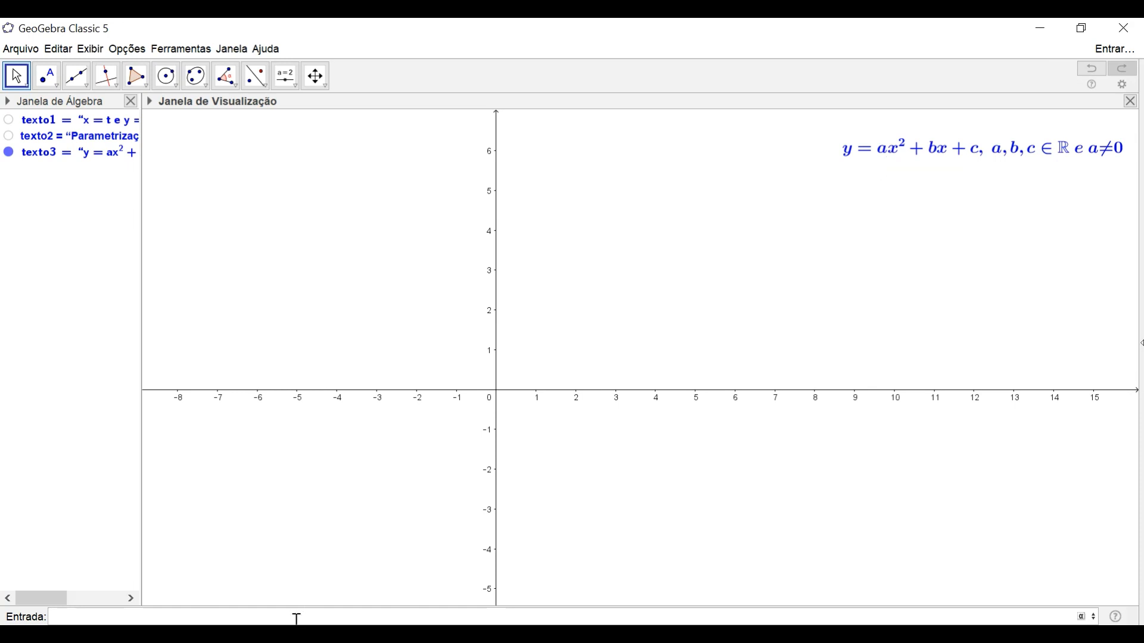
text(=ax^2+bx+c)
key(Return)
key(Return)
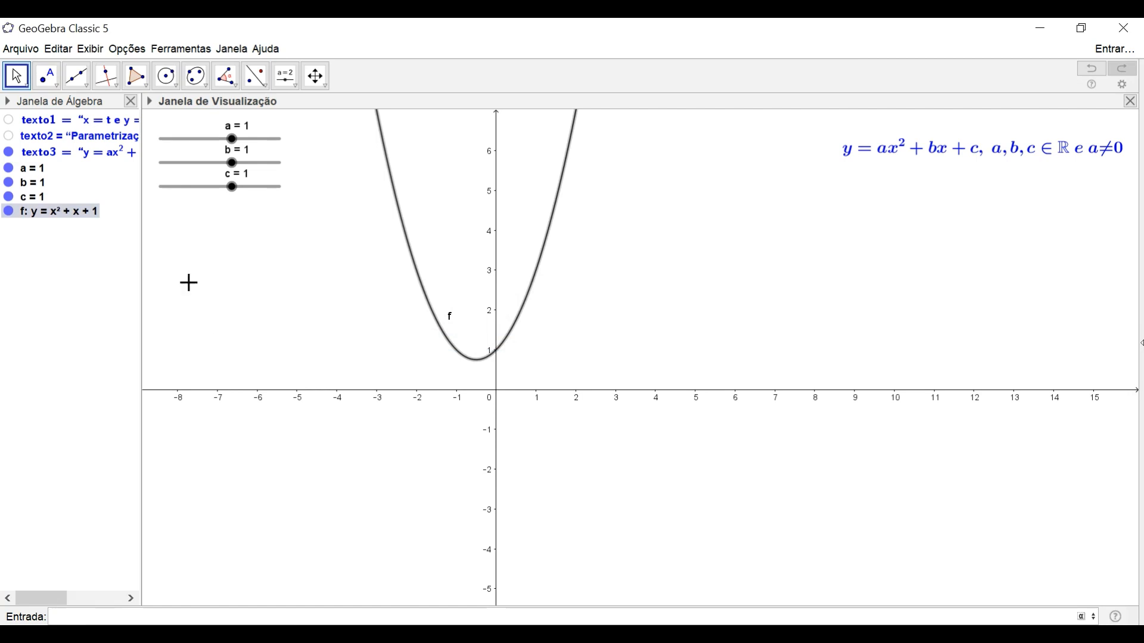
Step: Set the parabola's sliders to a = 0.7, b = 2.7 and c = 0.8
drag(232, 140, 230, 143)
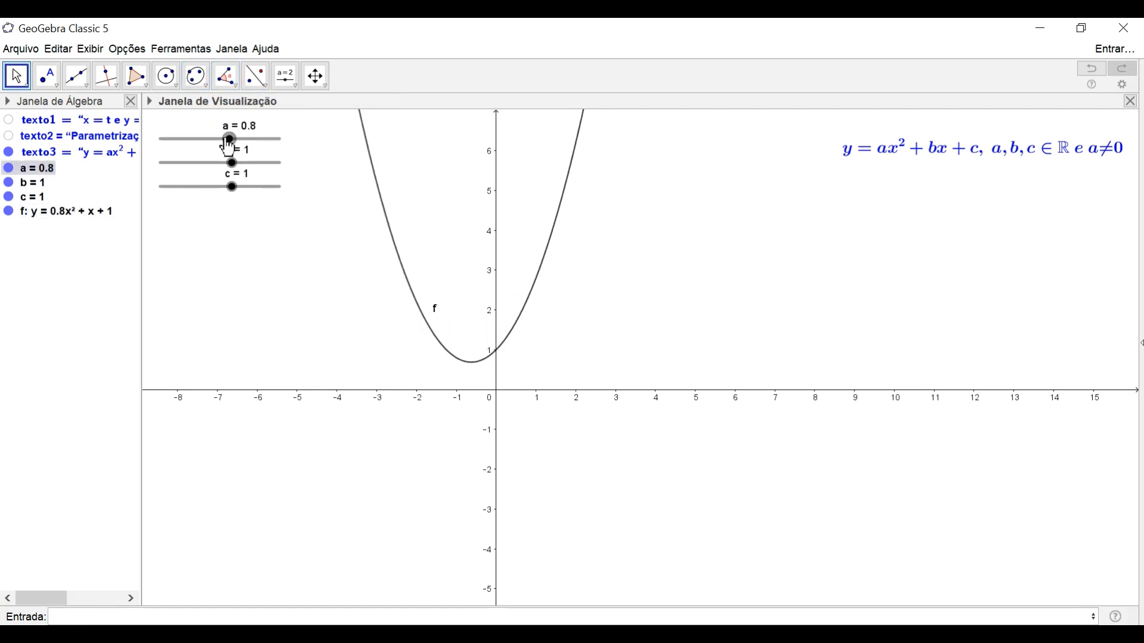
drag(230, 141, 253, 163)
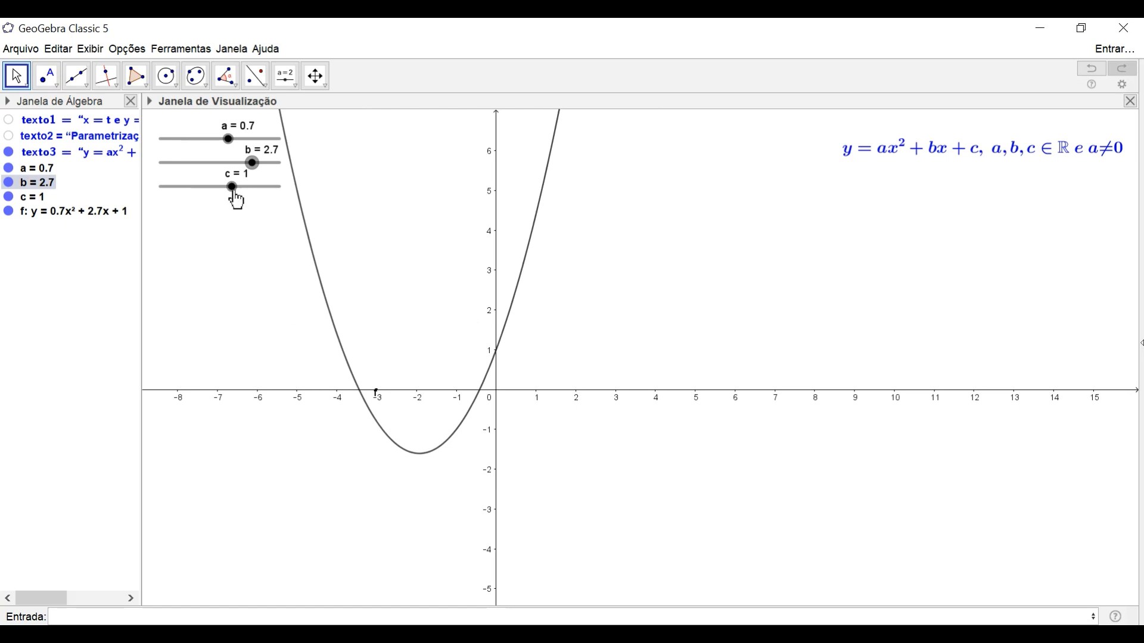
mouse_move(236, 192)
mouse_down()
mouse_move(202, 193)
mouse_move(262, 198)
mouse_move(199, 198)
mouse_move(232, 199)
mouse_up()
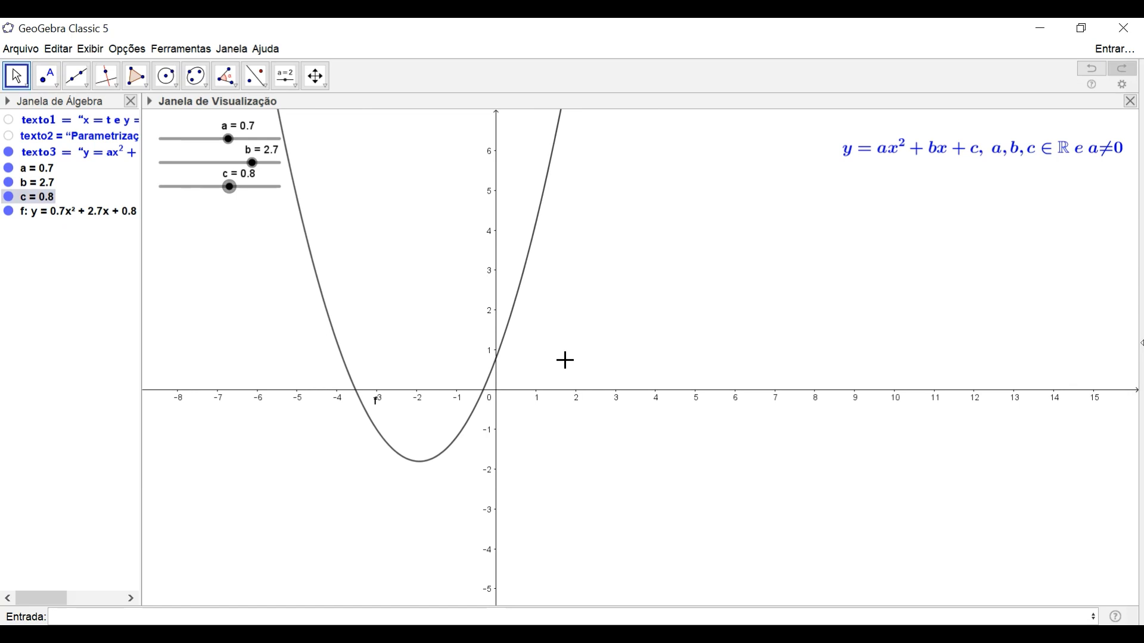
Step: Show the heading "Parametrização da Parábola:" and turn on the parabola's parametric equations text (texto1)
click(8, 137)
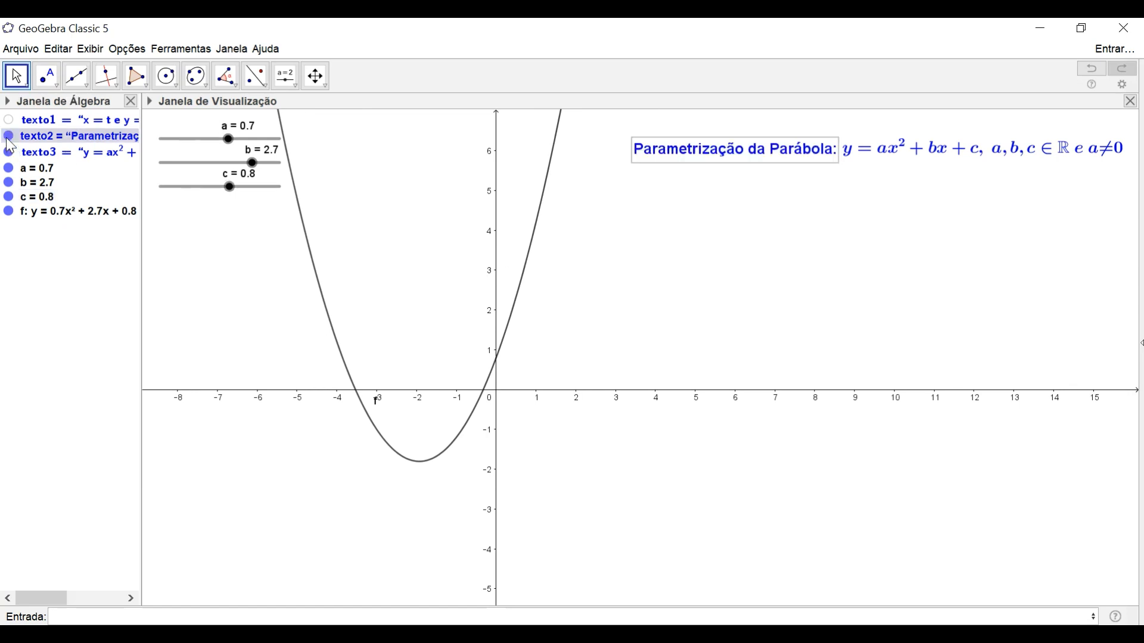
click(763, 296)
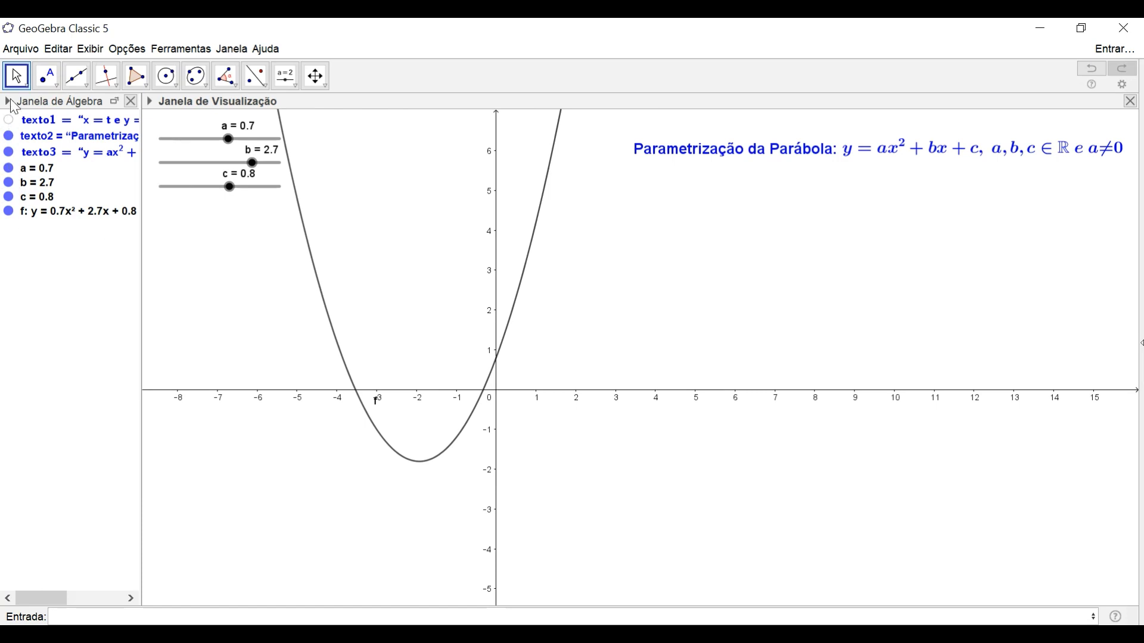
click(9, 119)
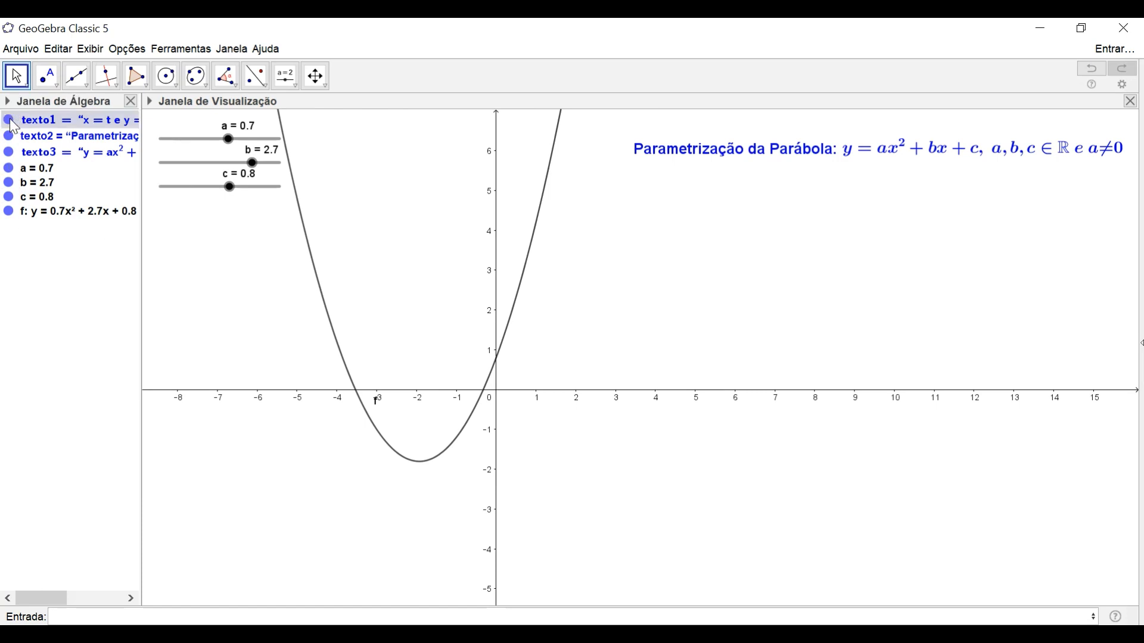
Step: Hide the parabola f and begin a Curva command with the expressions t and at^2+bt+c
click(953, 276)
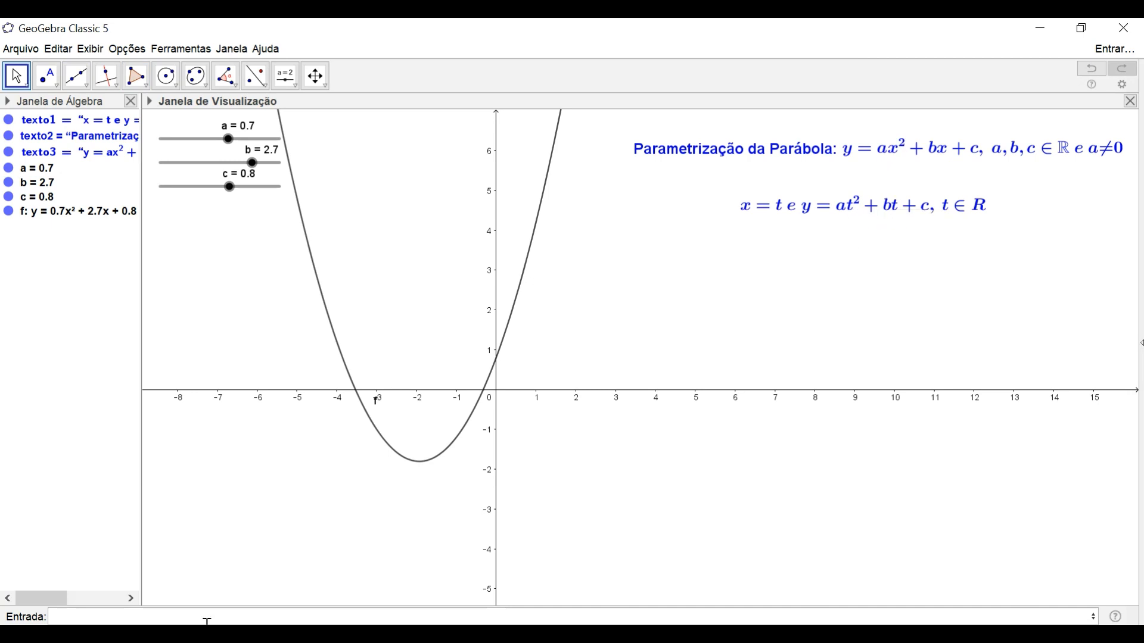
click(8, 211)
click(109, 618)
text(cur)
key(Return)
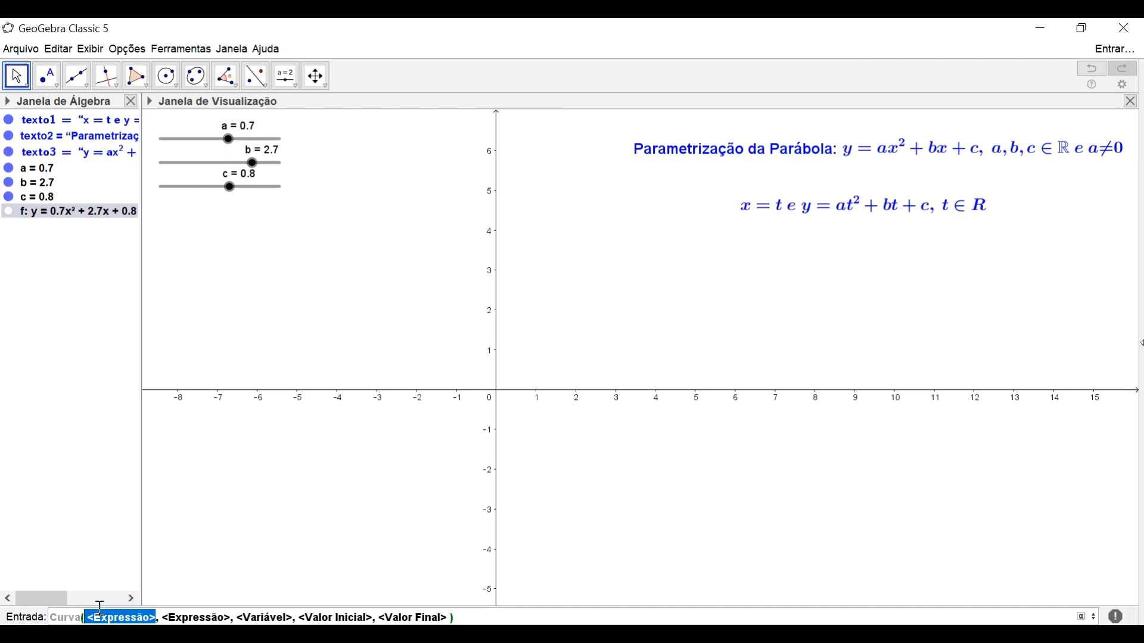
text(t)
key(Tab)
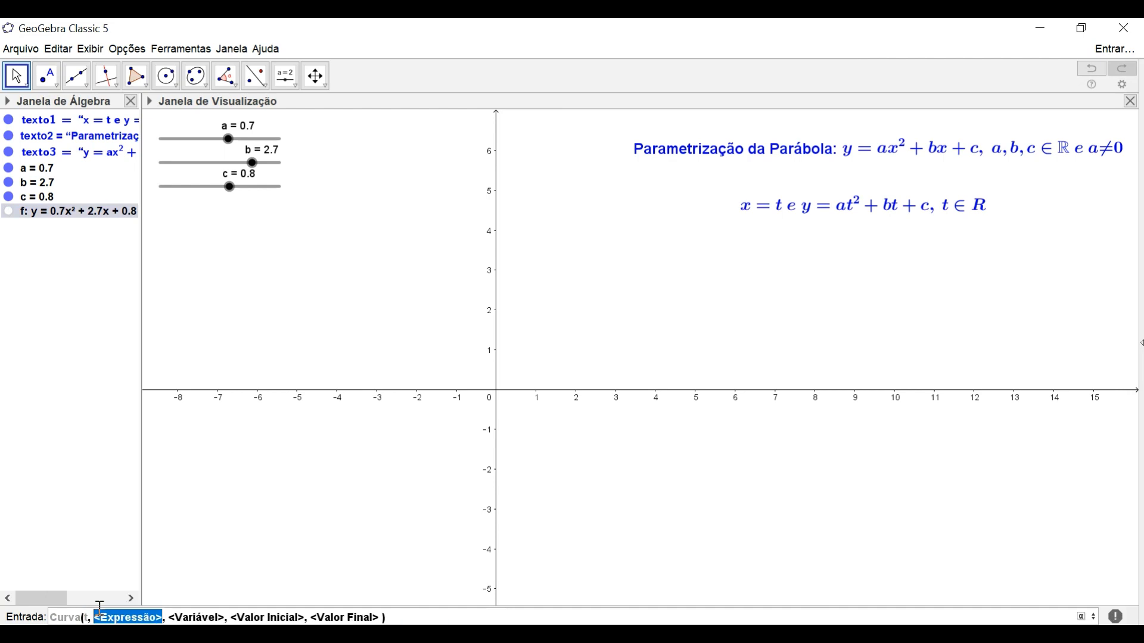
text(at^2)
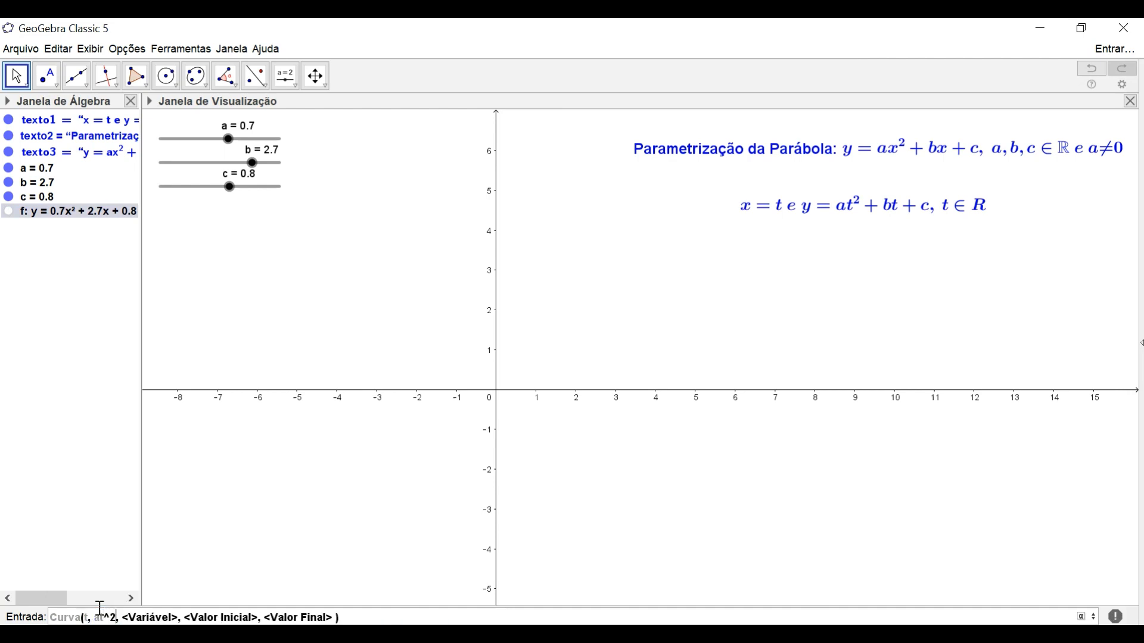
text(+bt+)
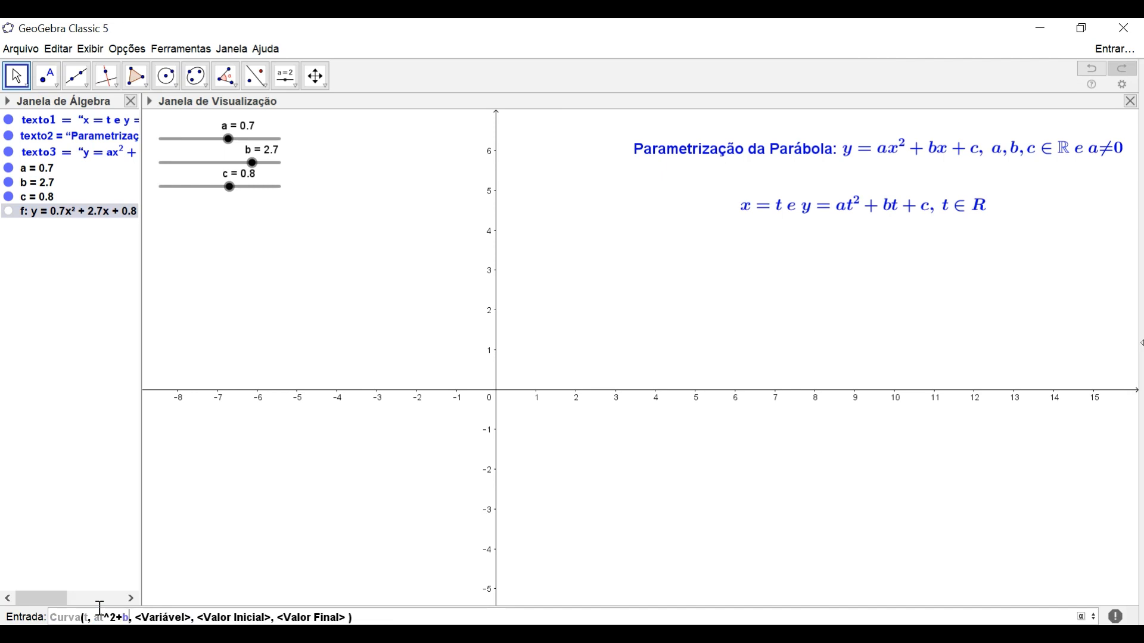
text(c)
key(Tab)
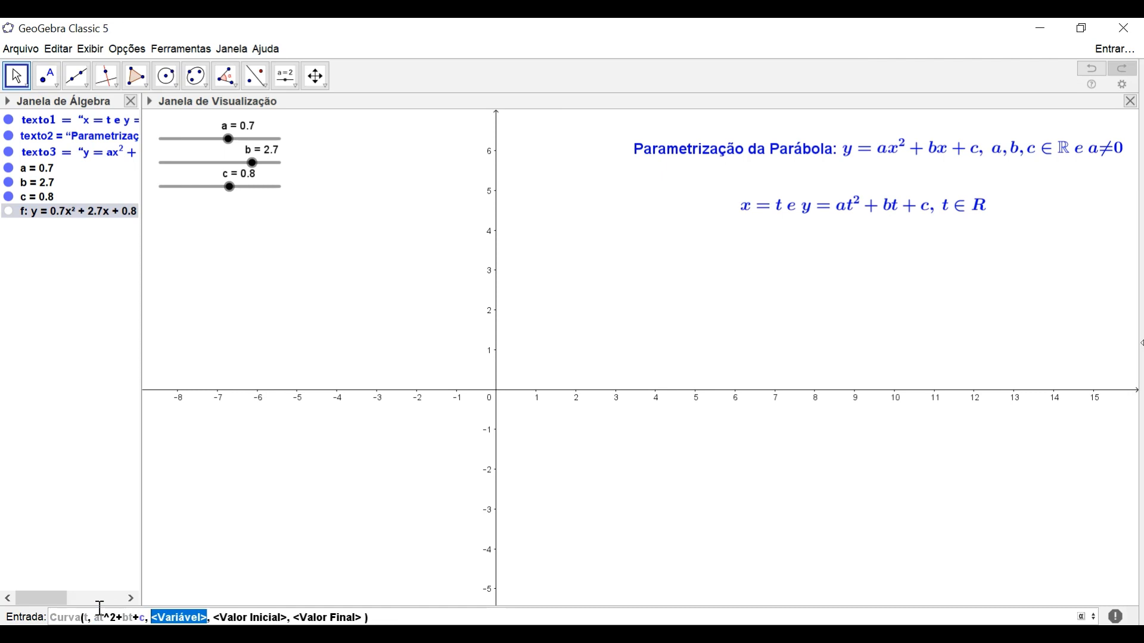
Step: Complete the Curva command with variable t ranging from -1000 to 1000 to plot the parametrized parabola
text(t)
key(Tab)
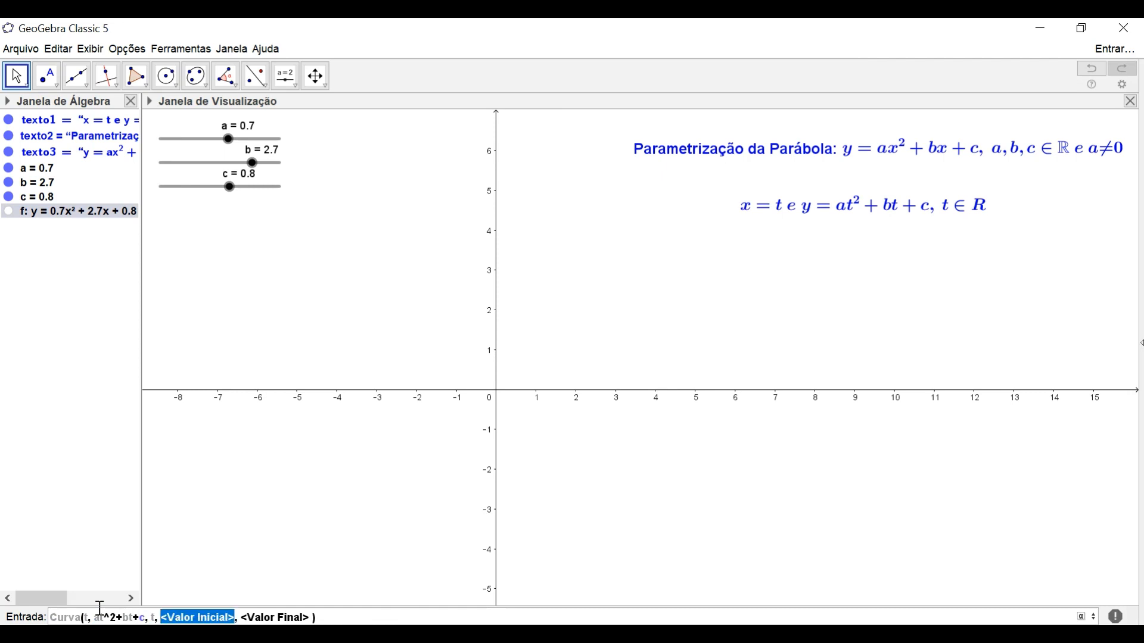
text(-1000)
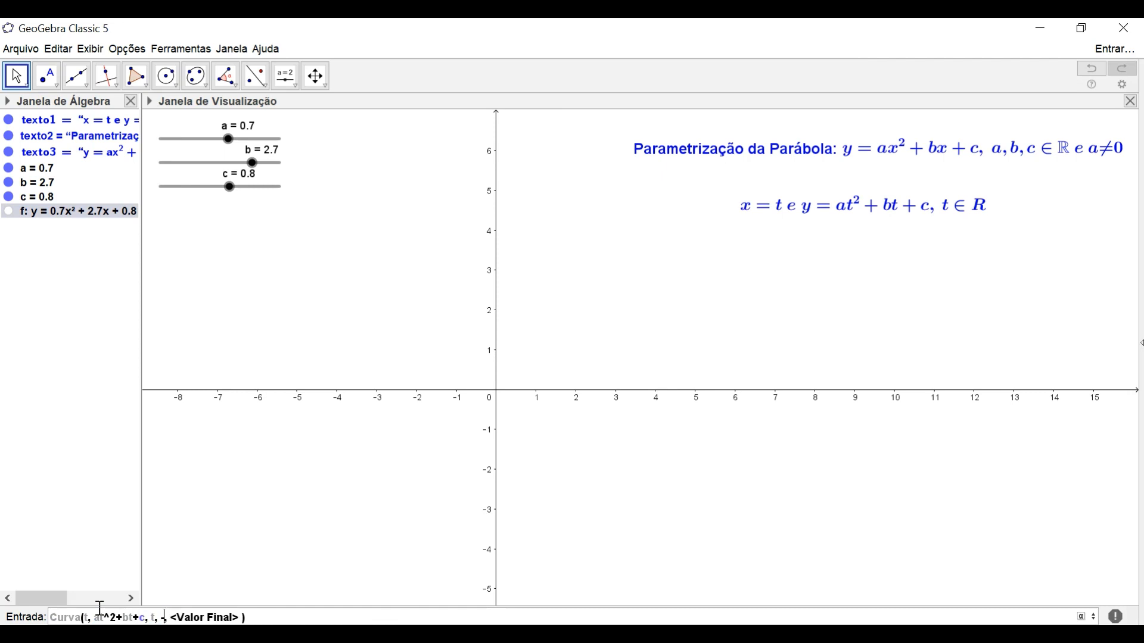
key(Tab)
text(1000)
key(Return)
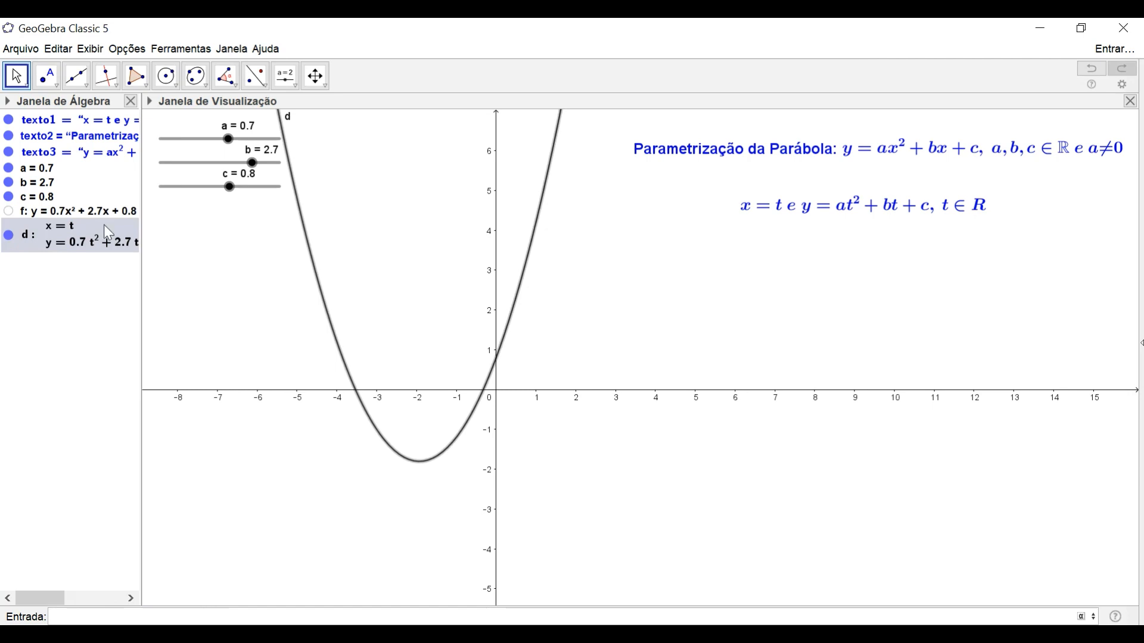
Step: Widen the Algebra view to show the parametric parabola's equations and adjust slider a
drag(139, 313, 212, 312)
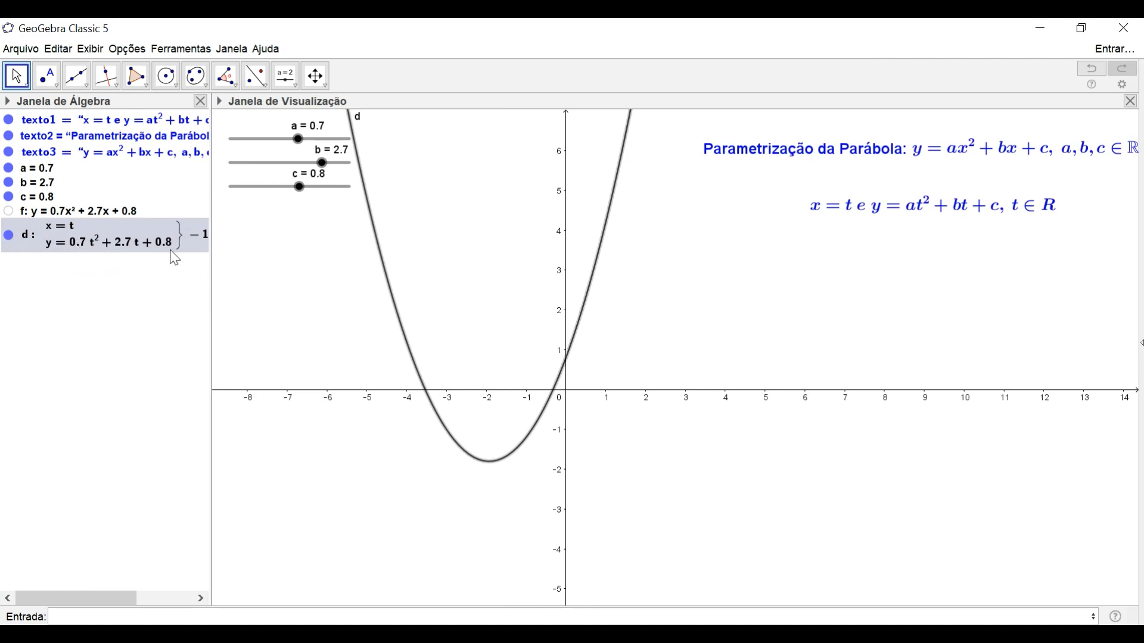
mouse_move(300, 143)
mouse_down()
mouse_move(290, 149)
mouse_move(304, 150)
mouse_up()
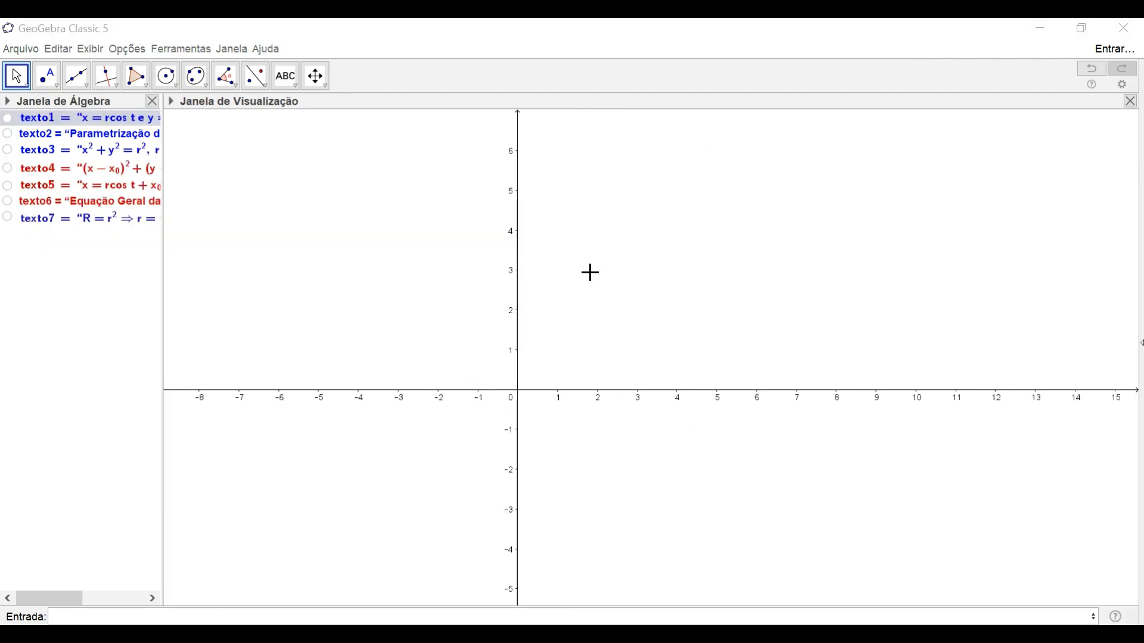
Step: Show the circle equation text (texto3) and the heading "Parametrização da Circunferência:" (texto2)
click(7, 150)
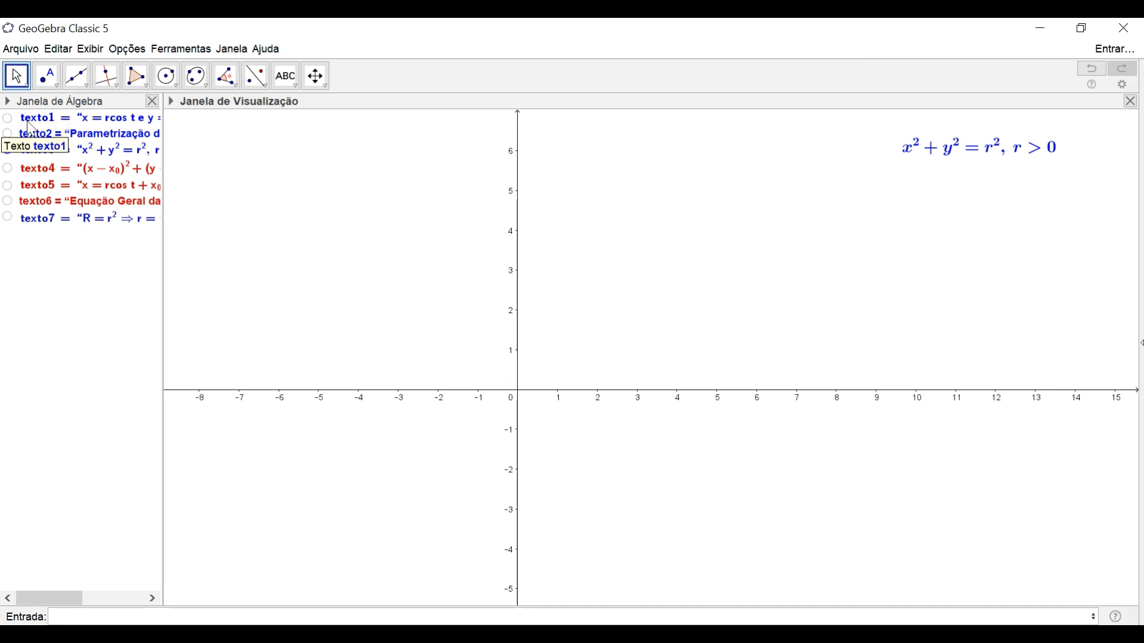
click(7, 134)
click(853, 246)
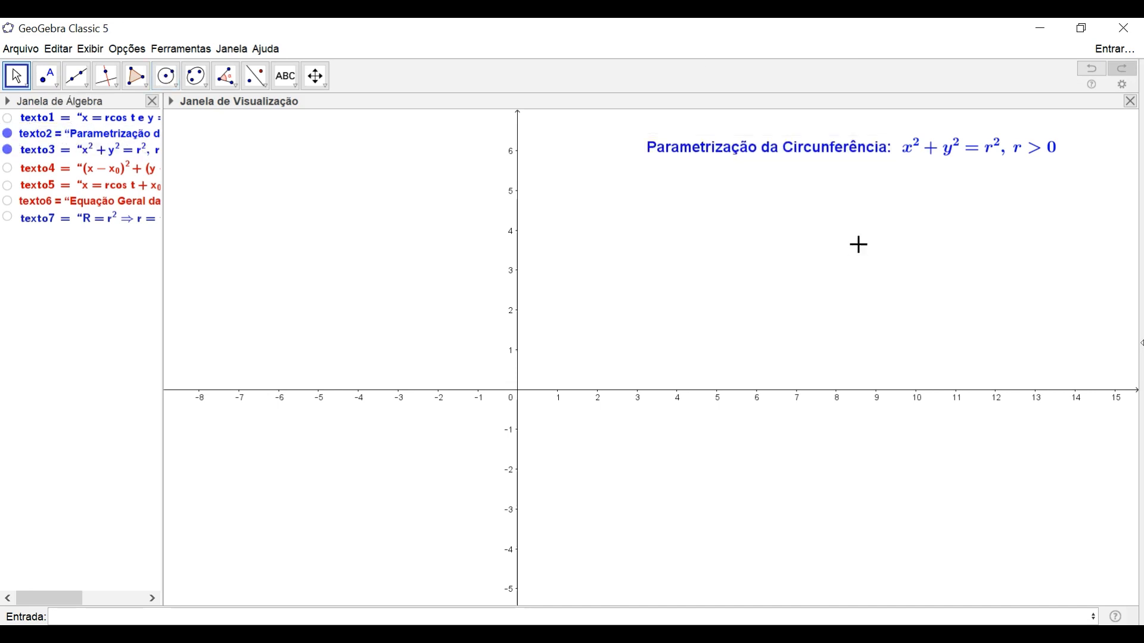
Step: Graph the circle x^2+y^2=R, creating a slider for R
click(198, 618)
text(x)
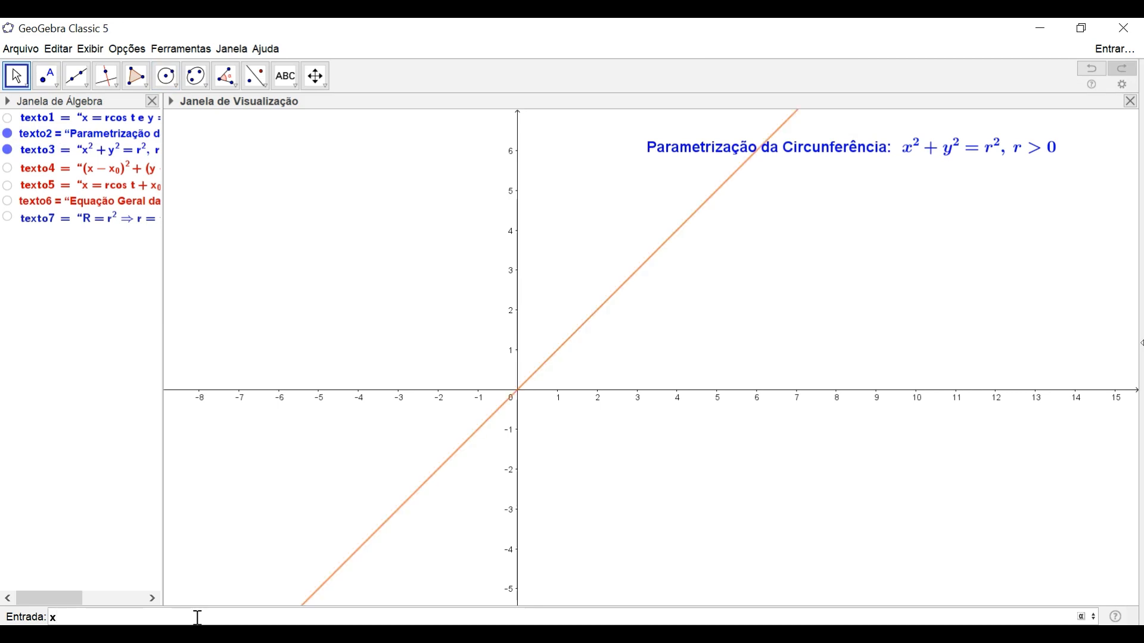
text(^2+y)
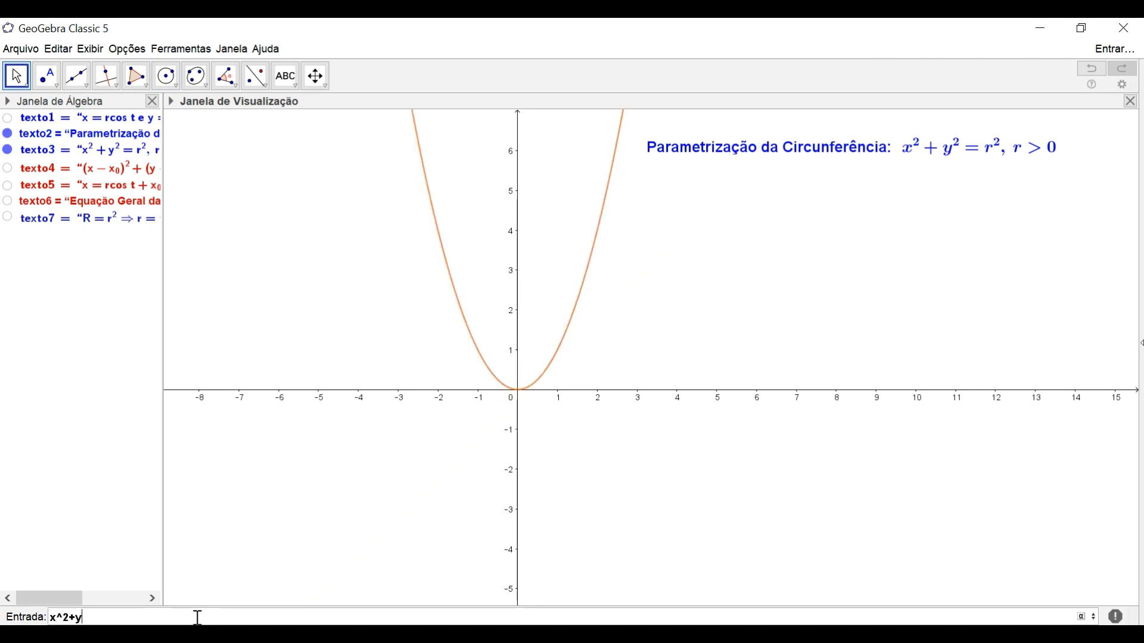
text(^2)
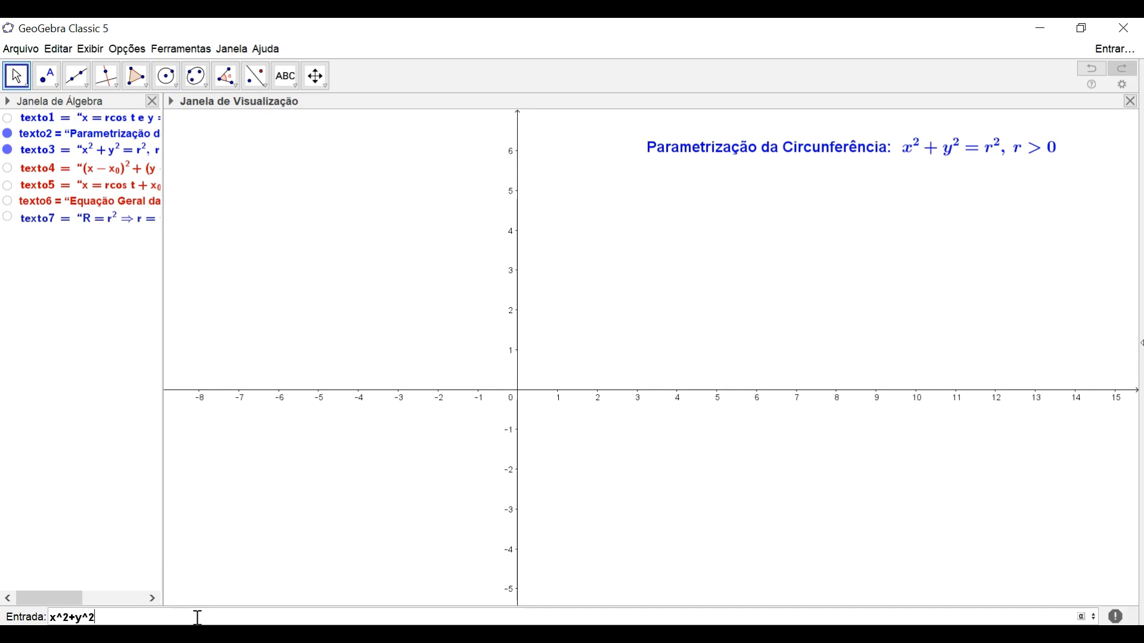
text(=R)
key(Return)
key(Return)
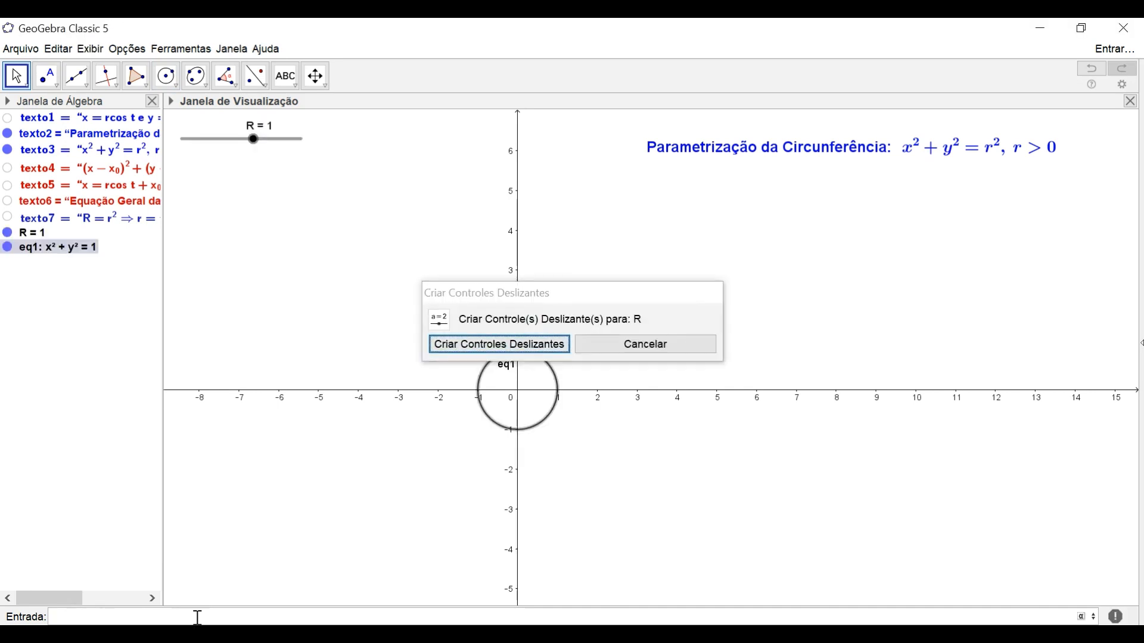
Step: Set slider R to 4 and show the text relating R to the radius r (texto7)
drag(254, 140, 293, 142)
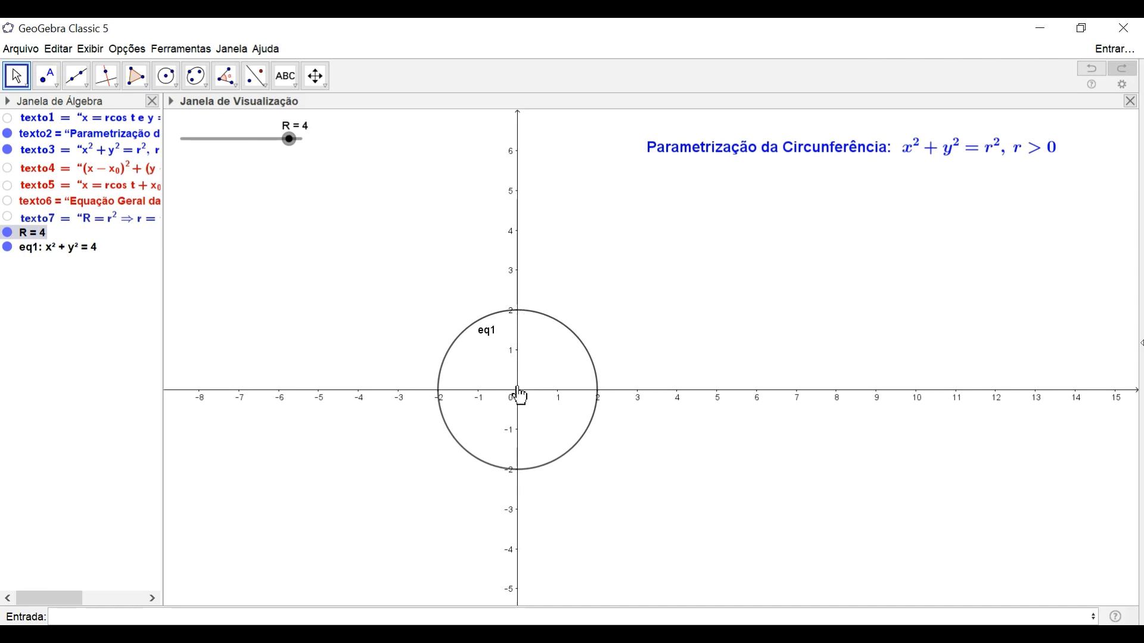
click(6, 218)
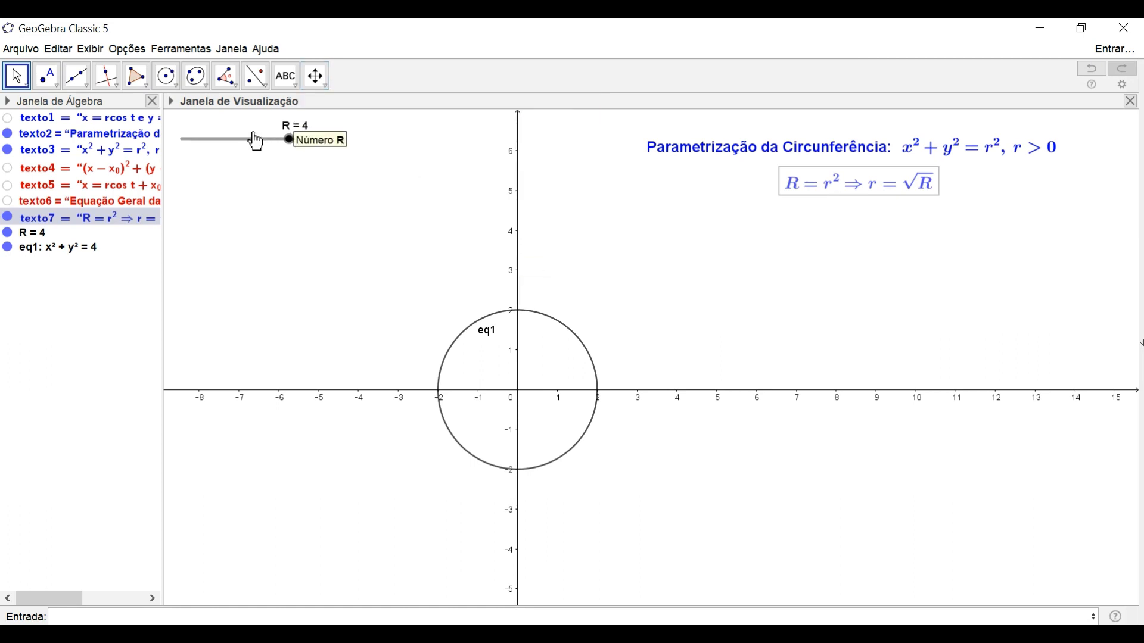
Step: Set the maximum of slider R to 10 and its value to 9
mouse_move(290, 140)
mouse_down()
mouse_move(238, 141)
mouse_move(297, 139)
mouse_move(285, 143)
mouse_up()
double_click(262, 149)
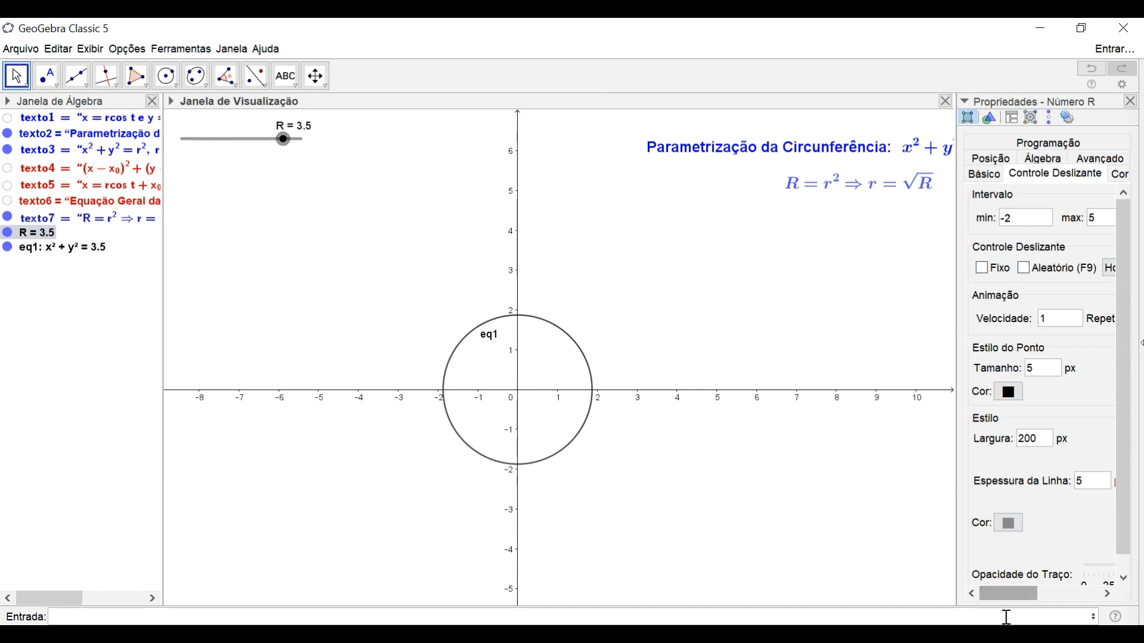
drag(1008, 595, 1028, 596)
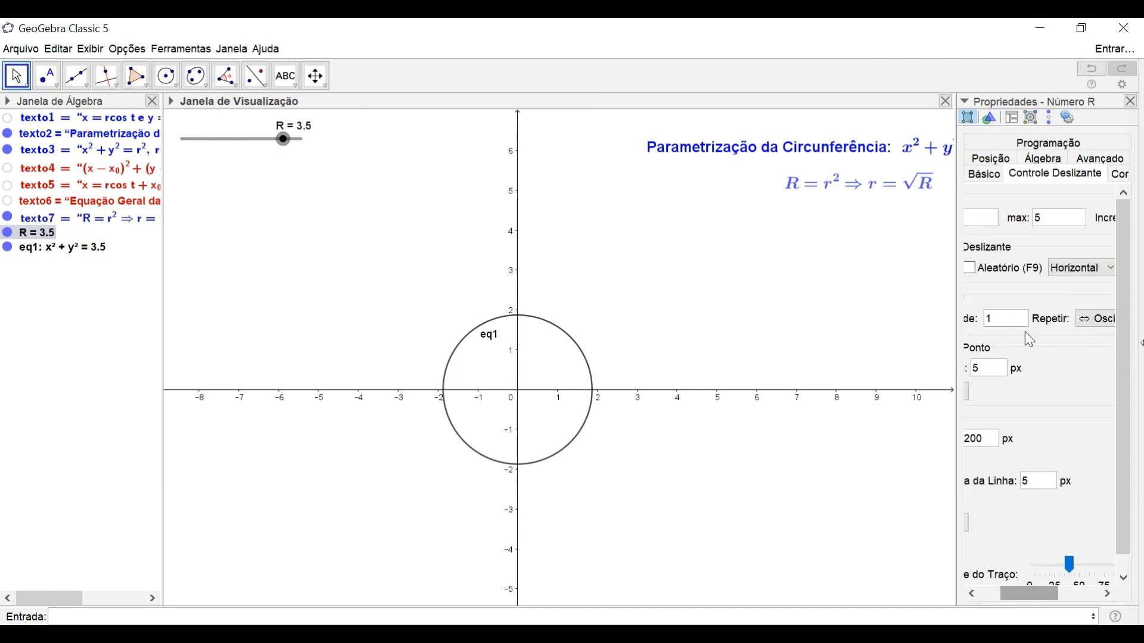
double_click(1050, 218)
text(10)
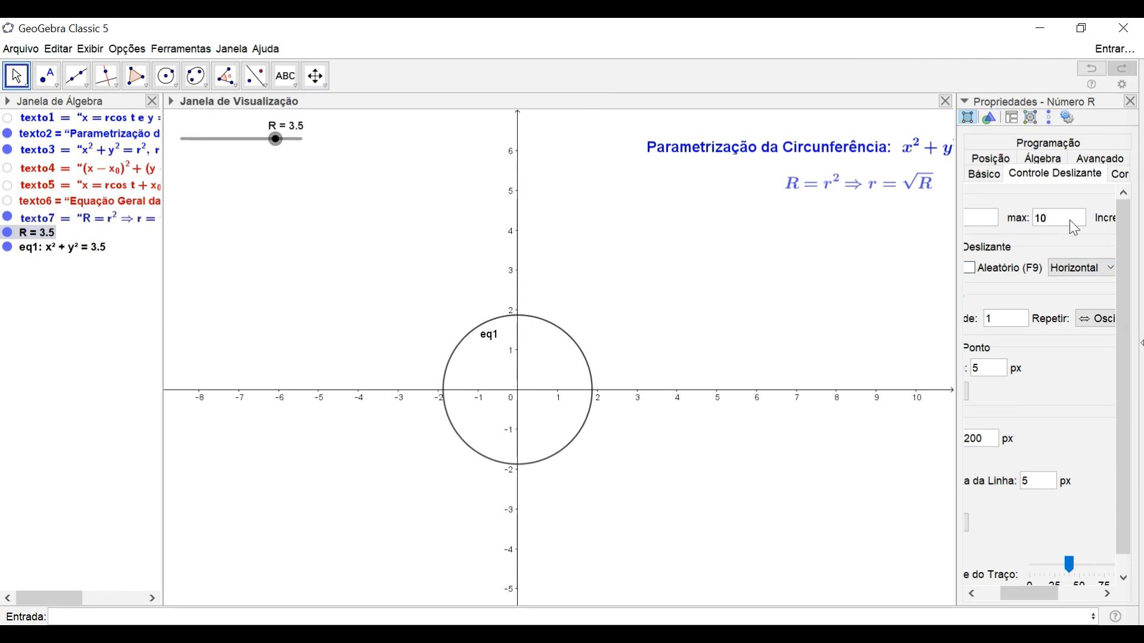
click(1129, 100)
drag(235, 139, 290, 127)
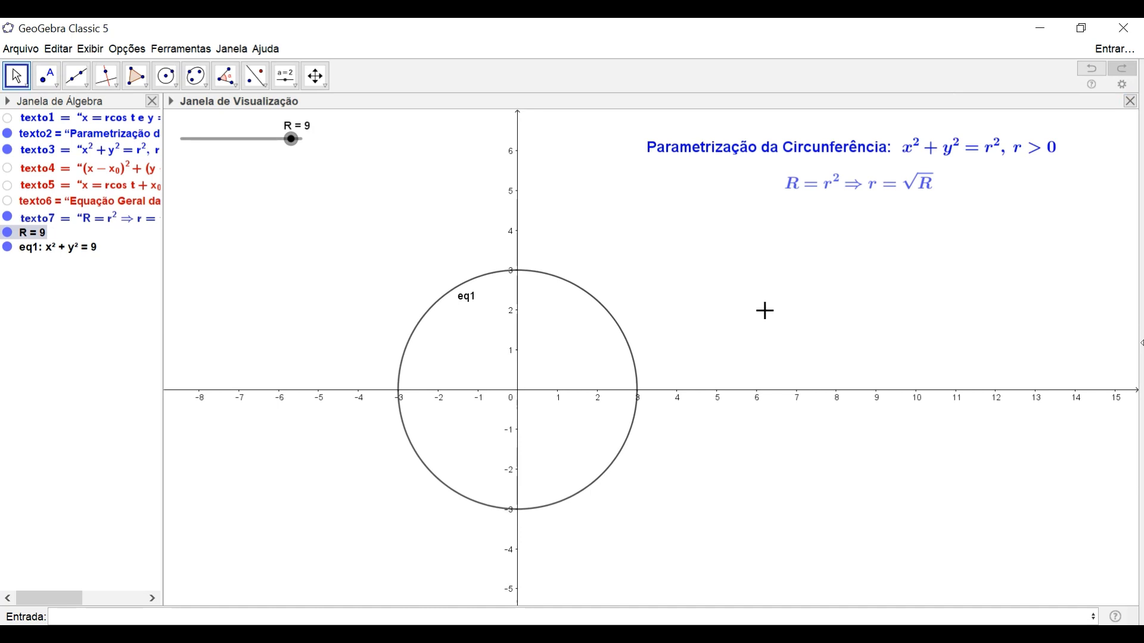
Step: Create the point (a, sqrt(9-a^2)) on the circle with a slider for a, and set a to 1.2
click(230, 616)
text(()
text(rt)
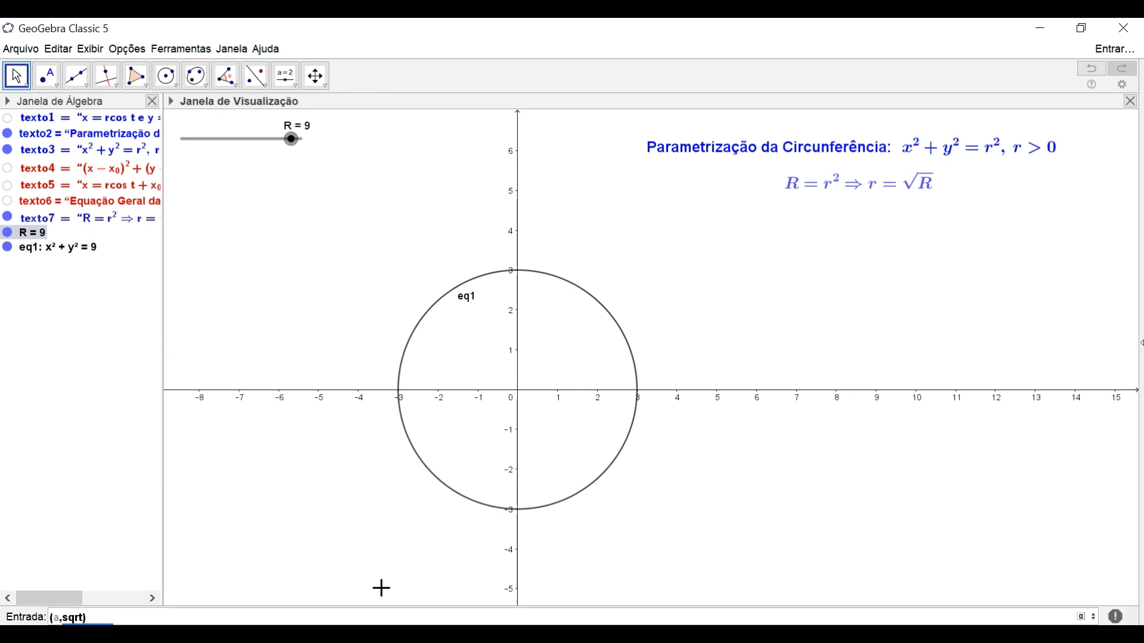
key(Return)
text(9a^2)
key(Return)
key(Return)
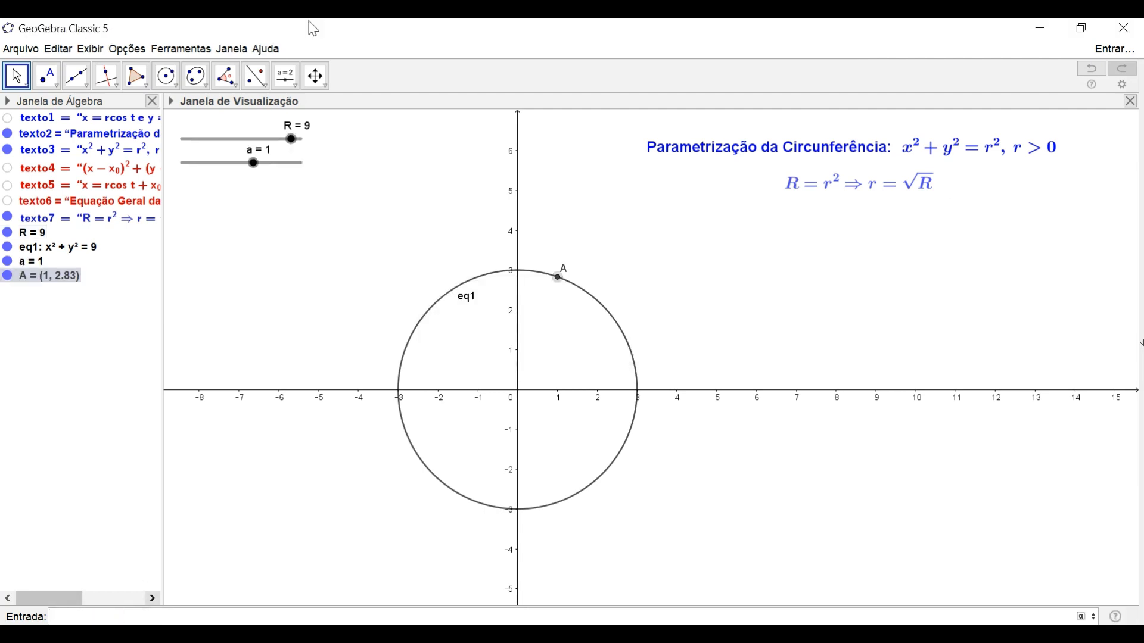
mouse_move(255, 164)
mouse_down()
mouse_move(208, 165)
mouse_move(284, 166)
mouse_move(246, 166)
mouse_move(256, 166)
mouse_up()
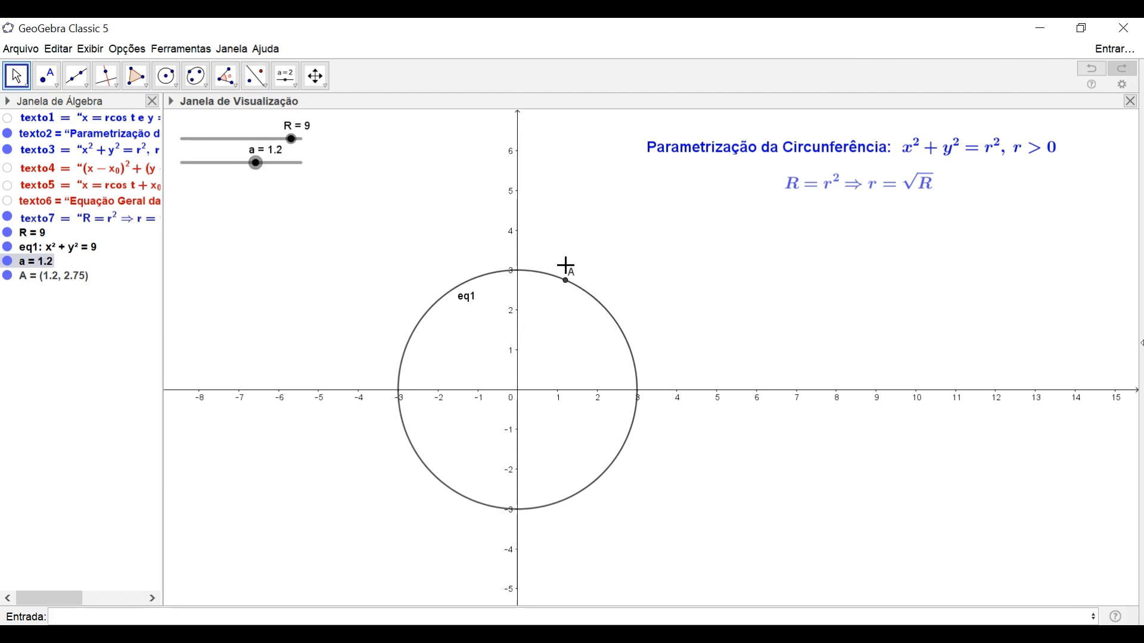
Step: Create the points (a,0) on the x-axis and (0,0) at the circle's centre
click(283, 616)
text((a,0)
key(Return)
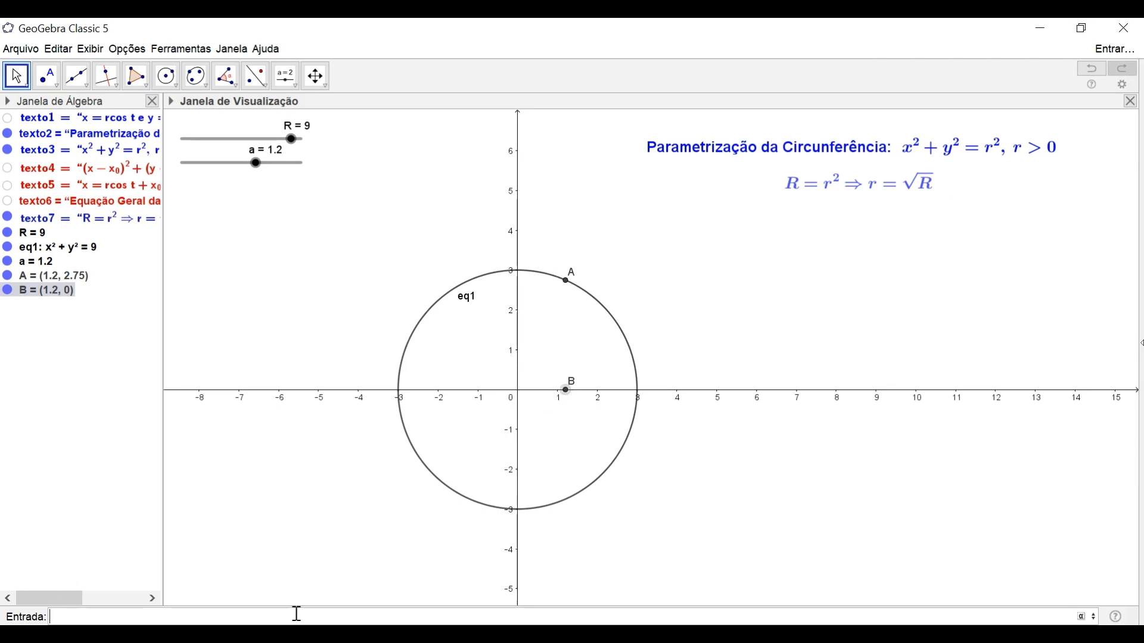
text((0, 0)
key(Return)
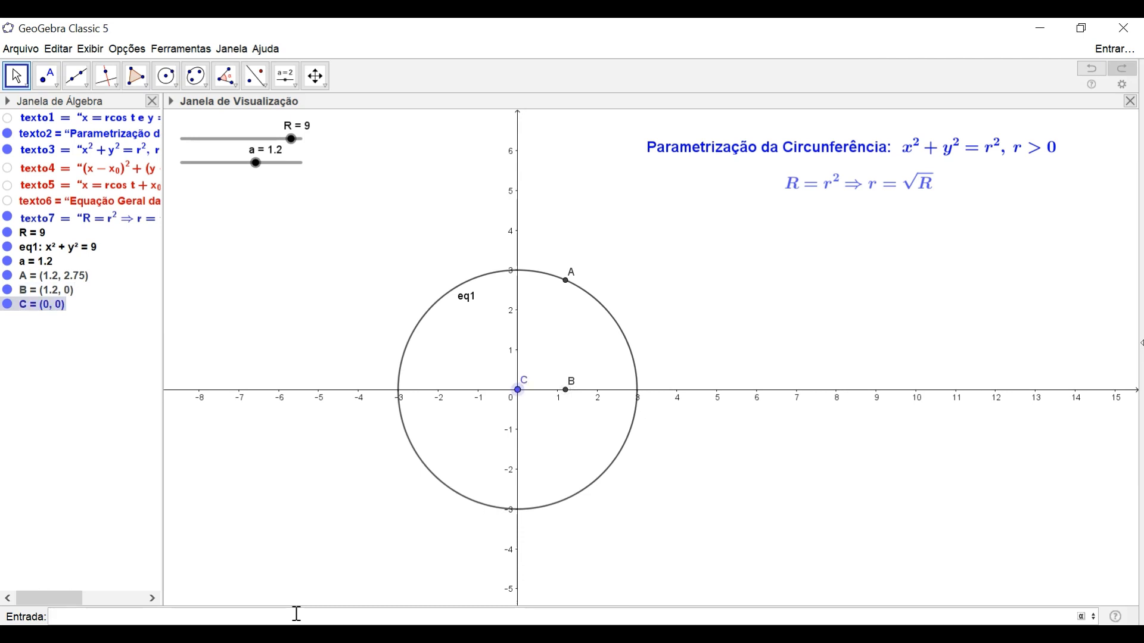
Step: Draw segments from A to C, C to B and A to B to form a right triangle in the circle
click(118, 90)
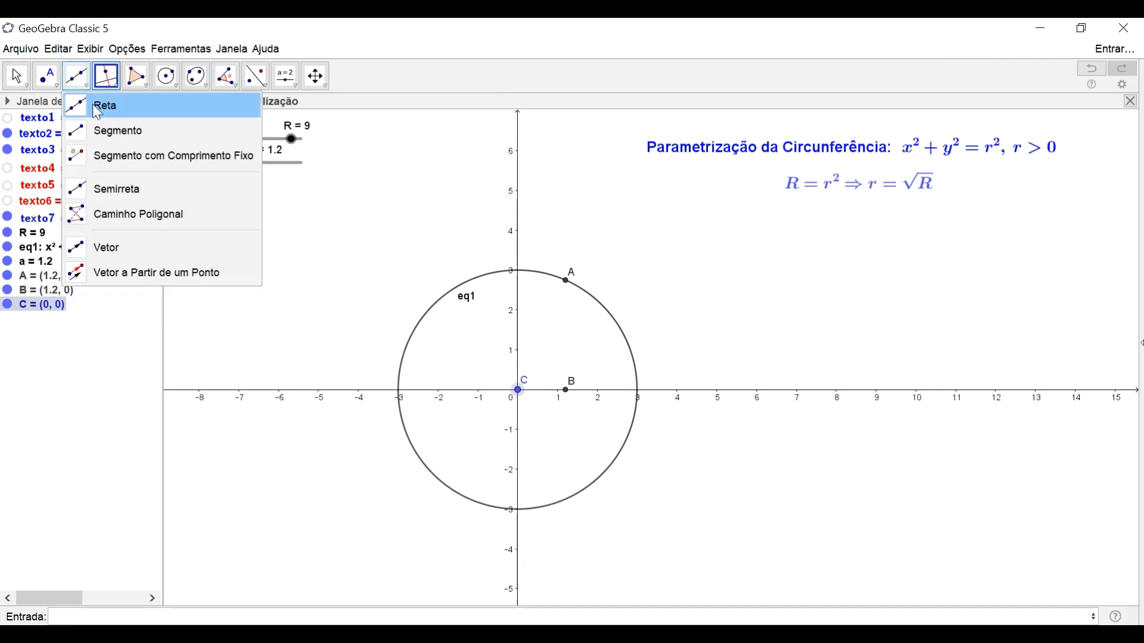
click(119, 127)
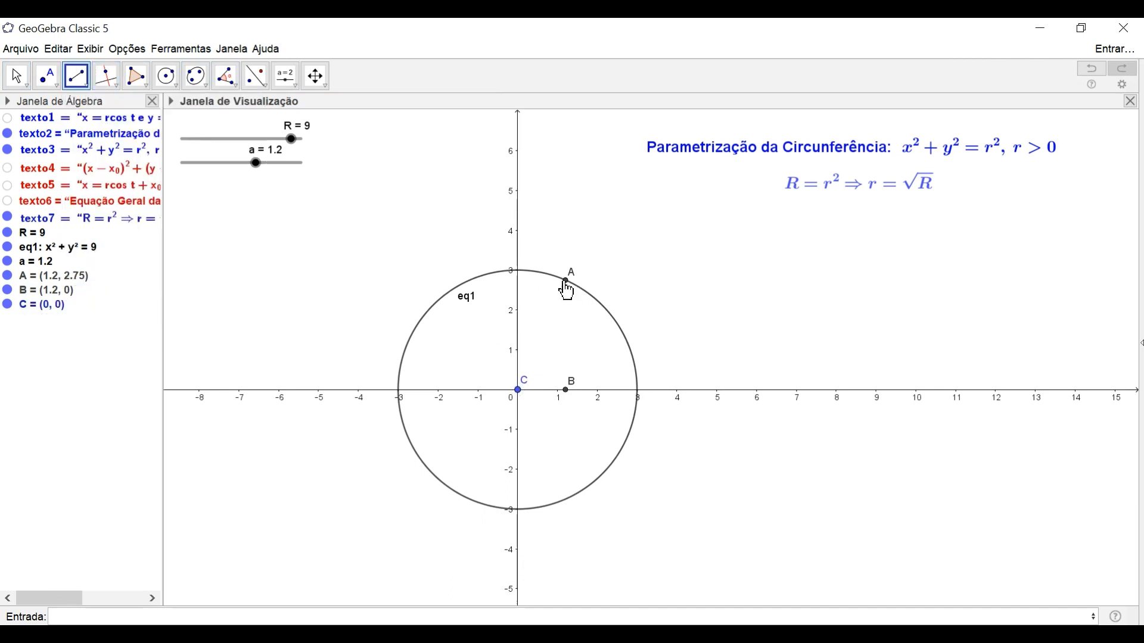
click(566, 281)
click(520, 391)
click(520, 391)
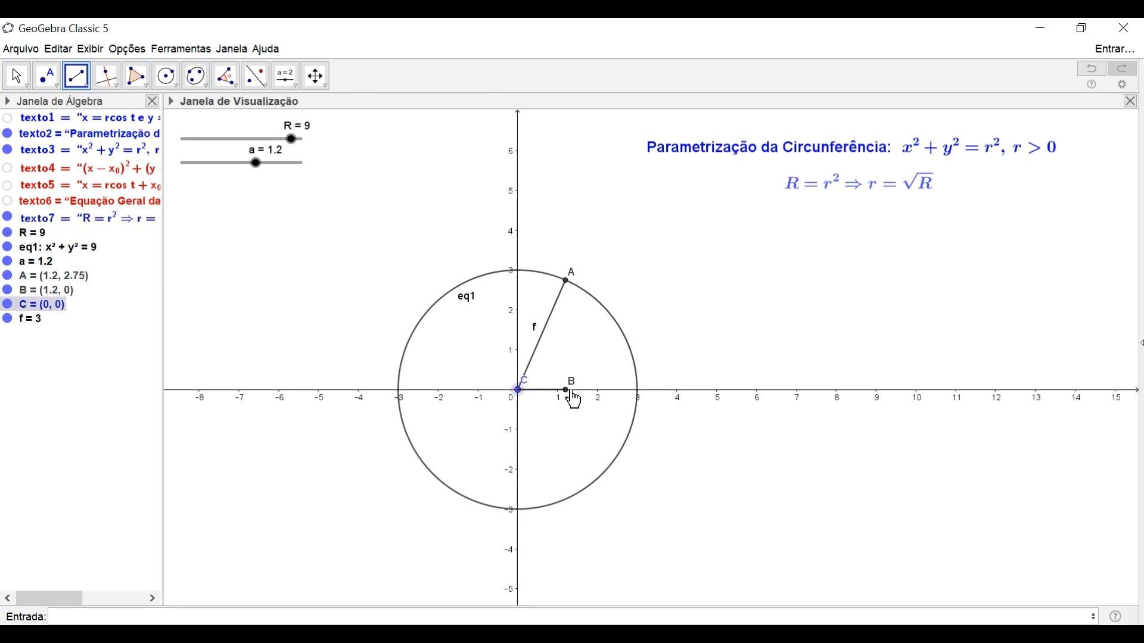
click(566, 391)
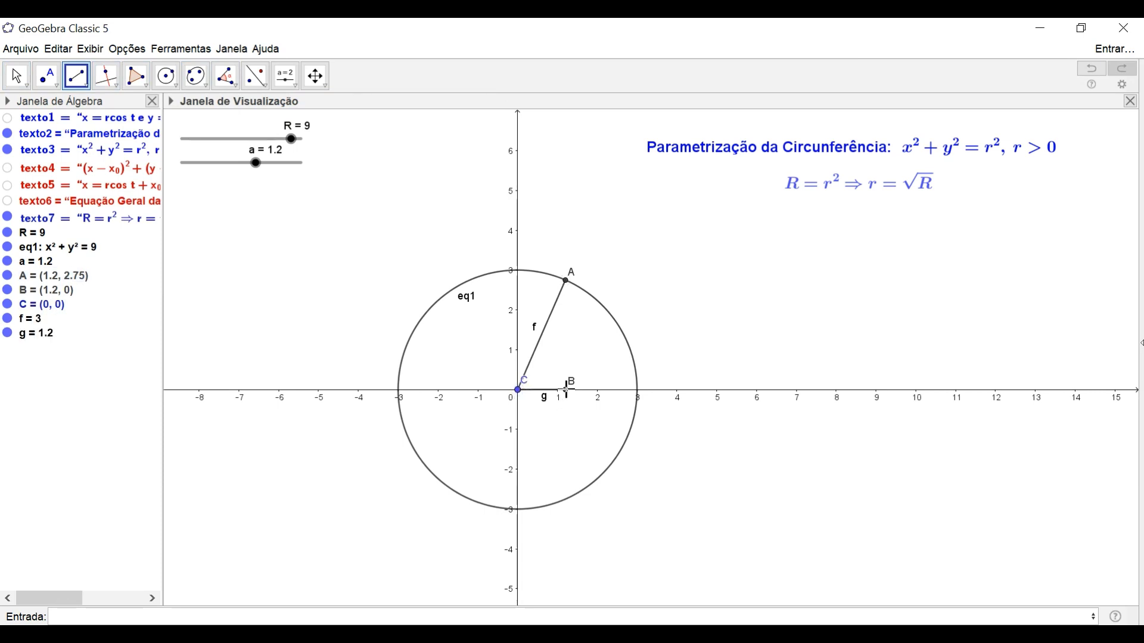
click(566, 281)
click(566, 391)
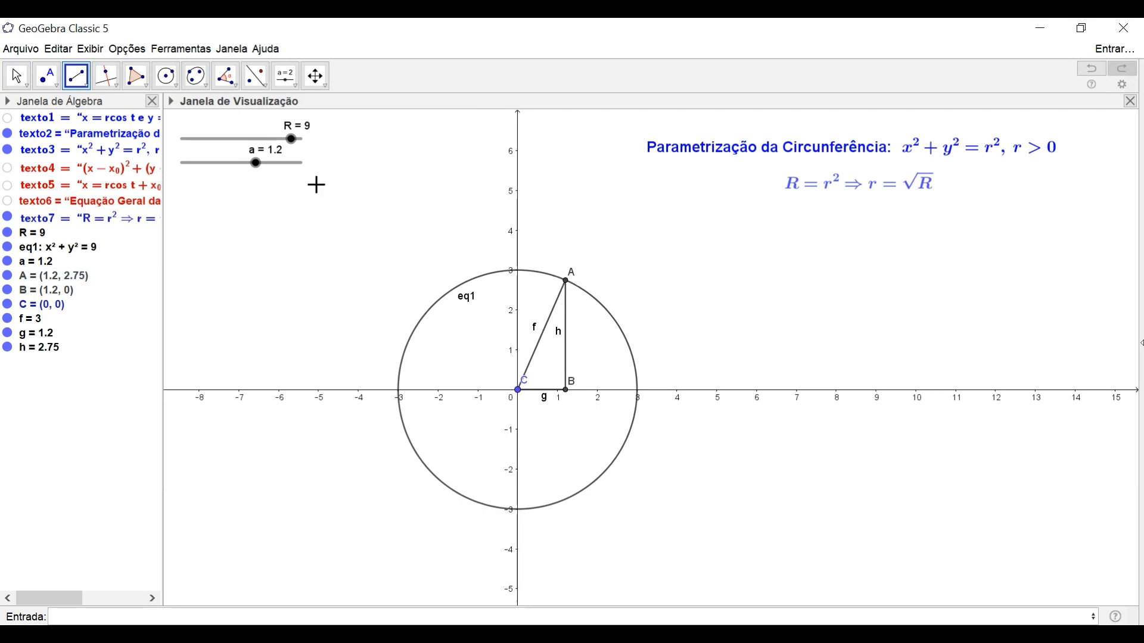
Step: Set a to 1.7 and rename the horizontal segment g as X, with its label just below the x-axis
drag(256, 171, 262, 165)
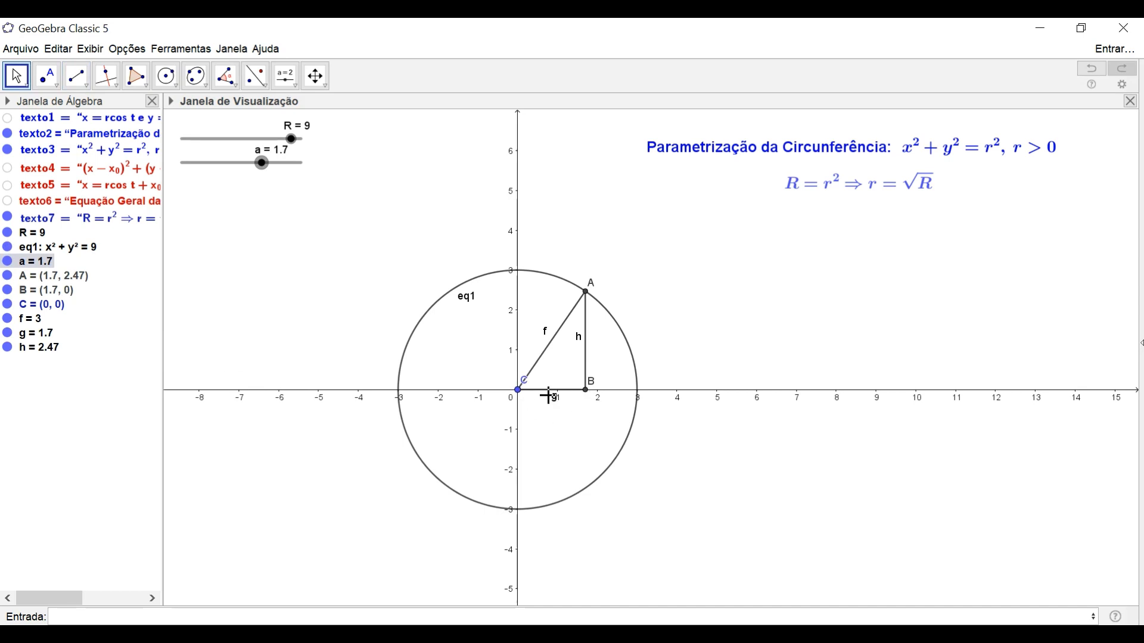
right_click(37, 331)
click(142, 426)
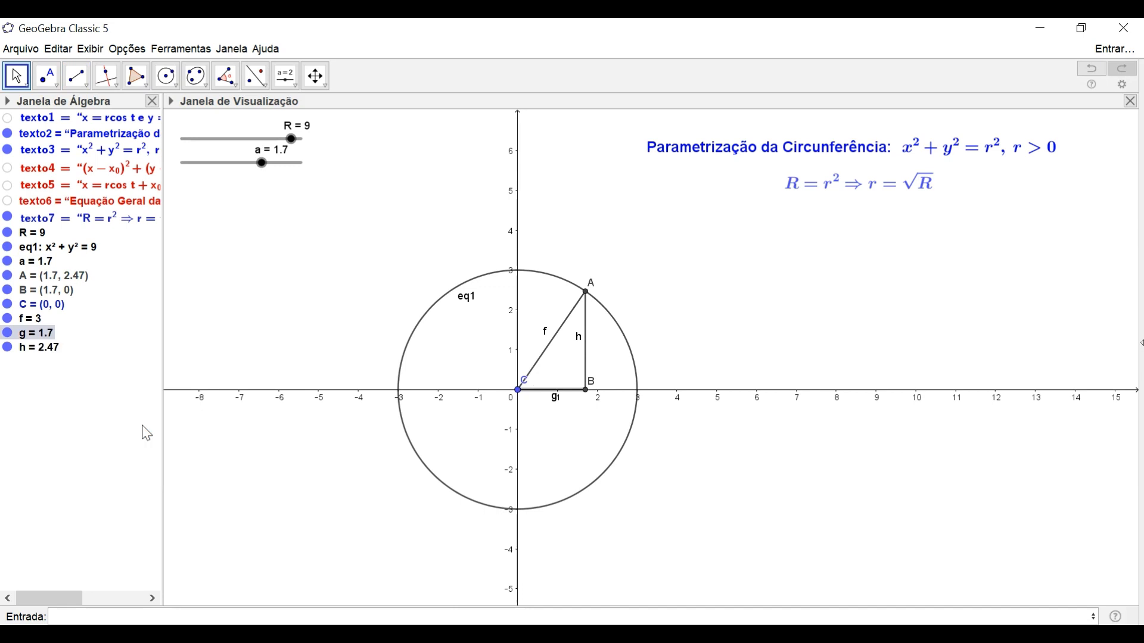
text(x)
click(615, 355)
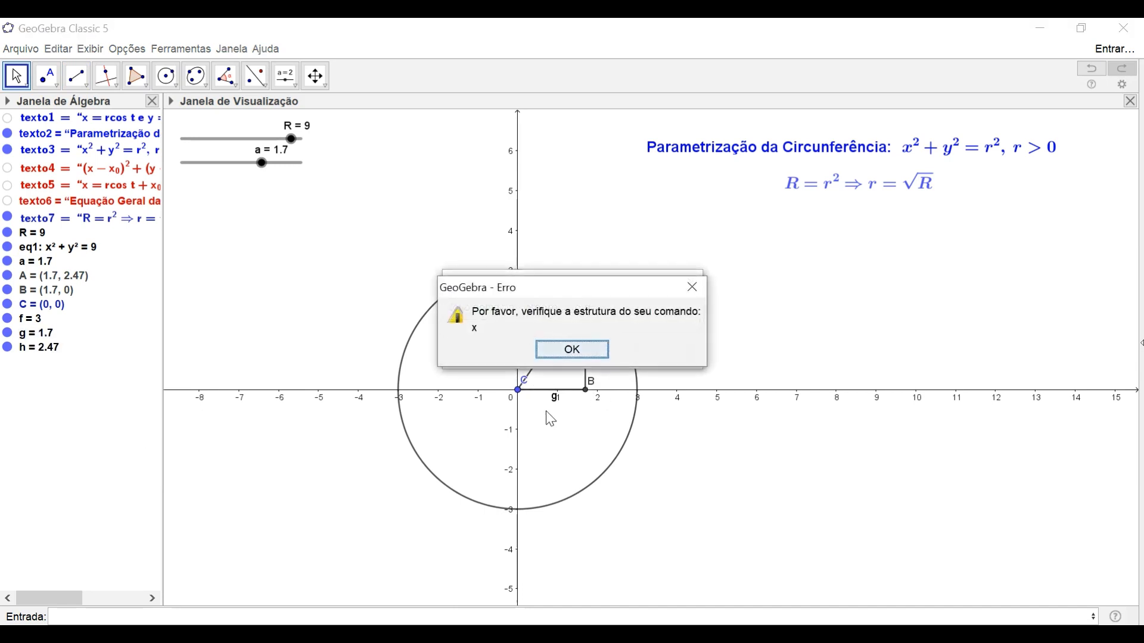
click(572, 355)
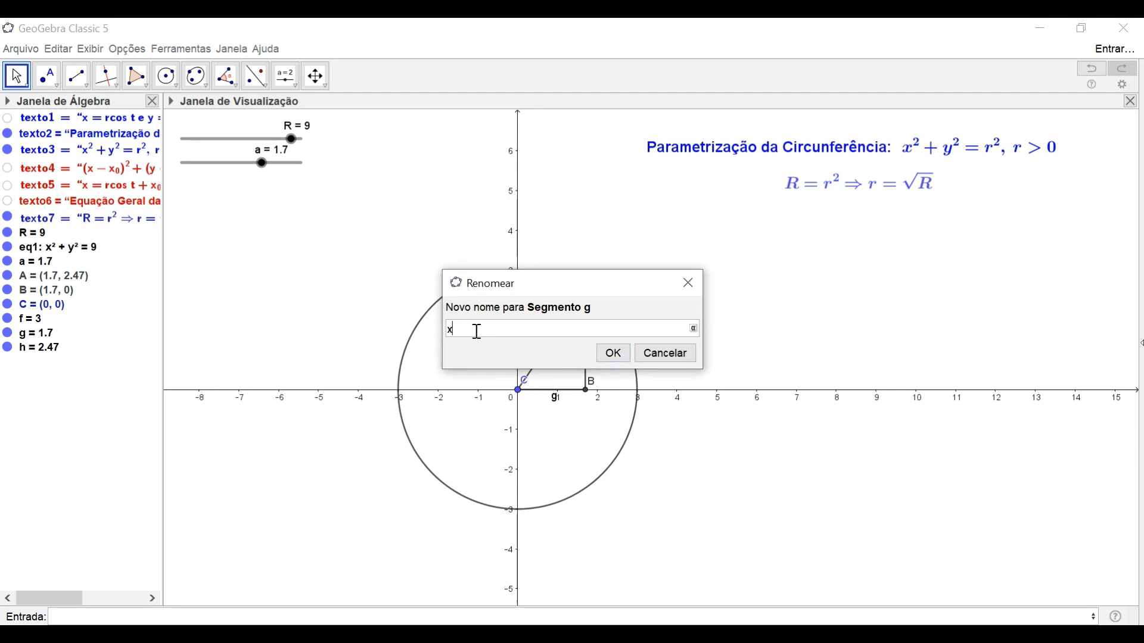
click(624, 355)
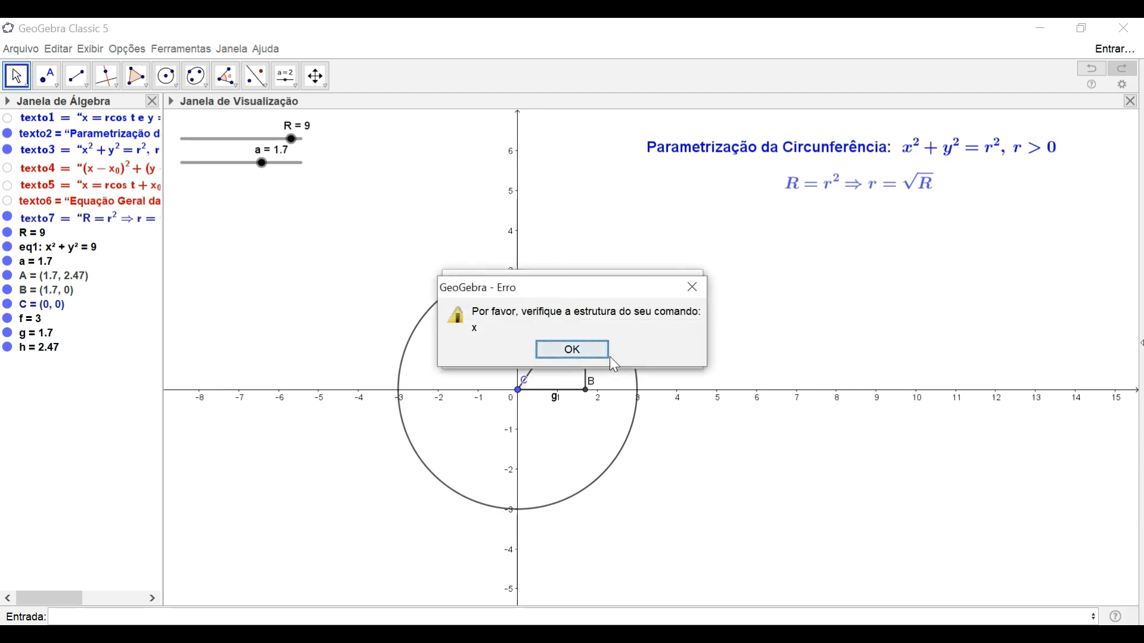
click(576, 354)
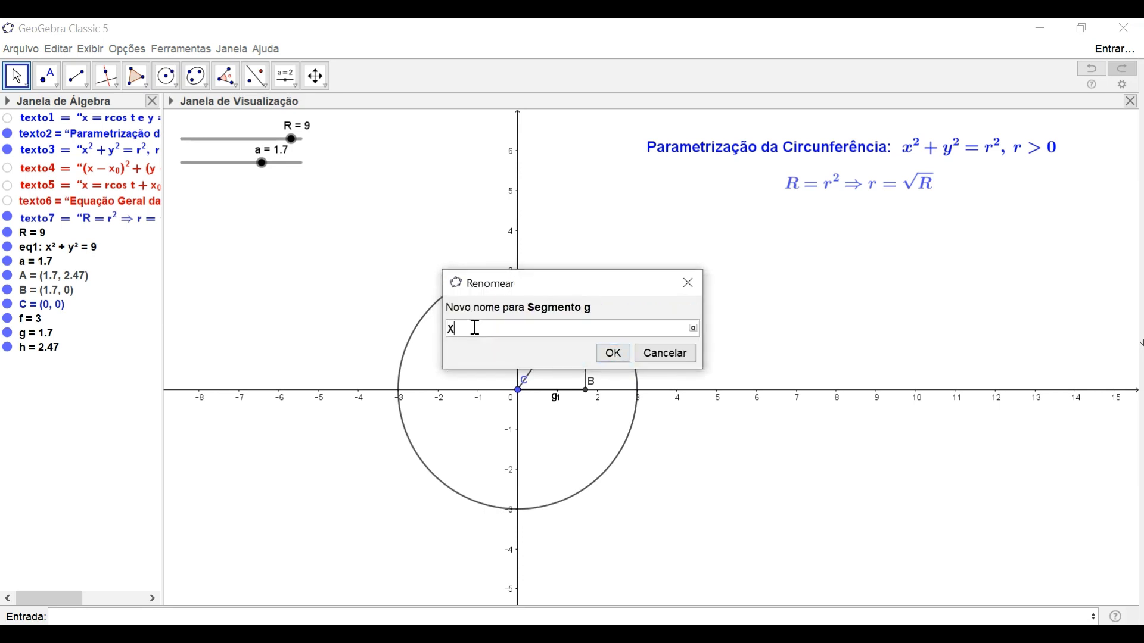
click(614, 354)
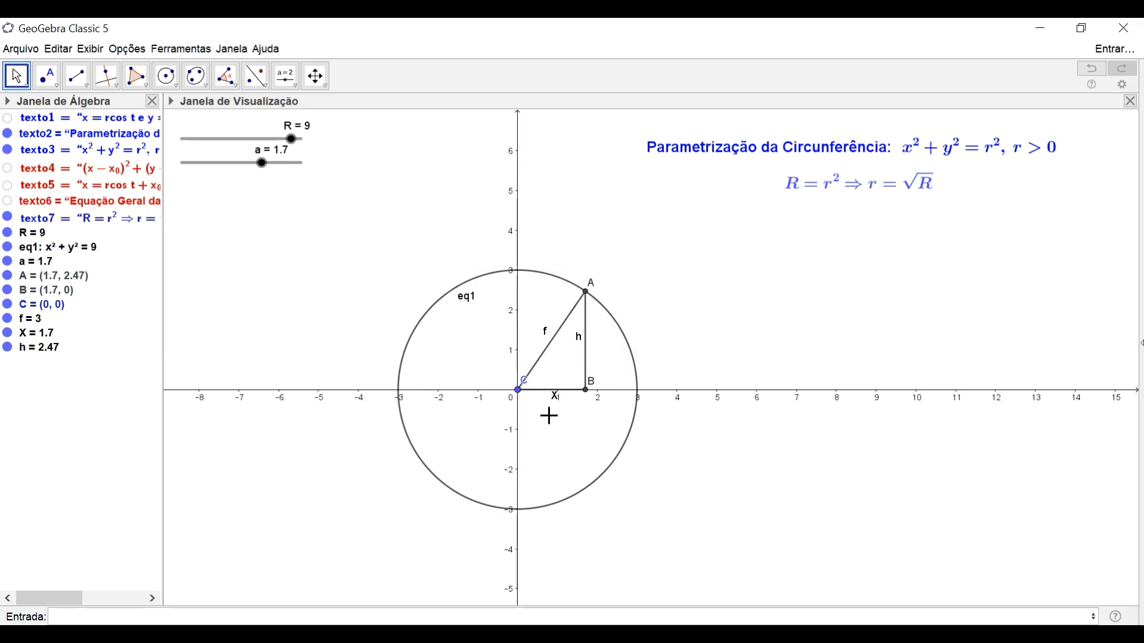
drag(556, 409, 557, 415)
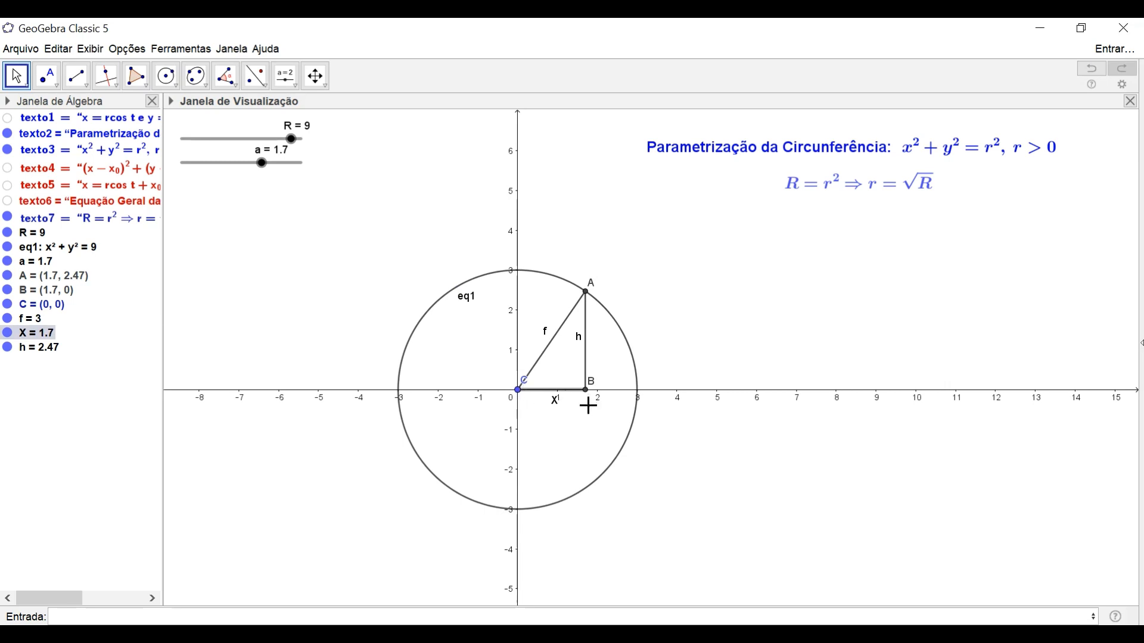
Step: Set a to 2.1 and rename the vertical segment h as Y
drag(263, 165, 268, 164)
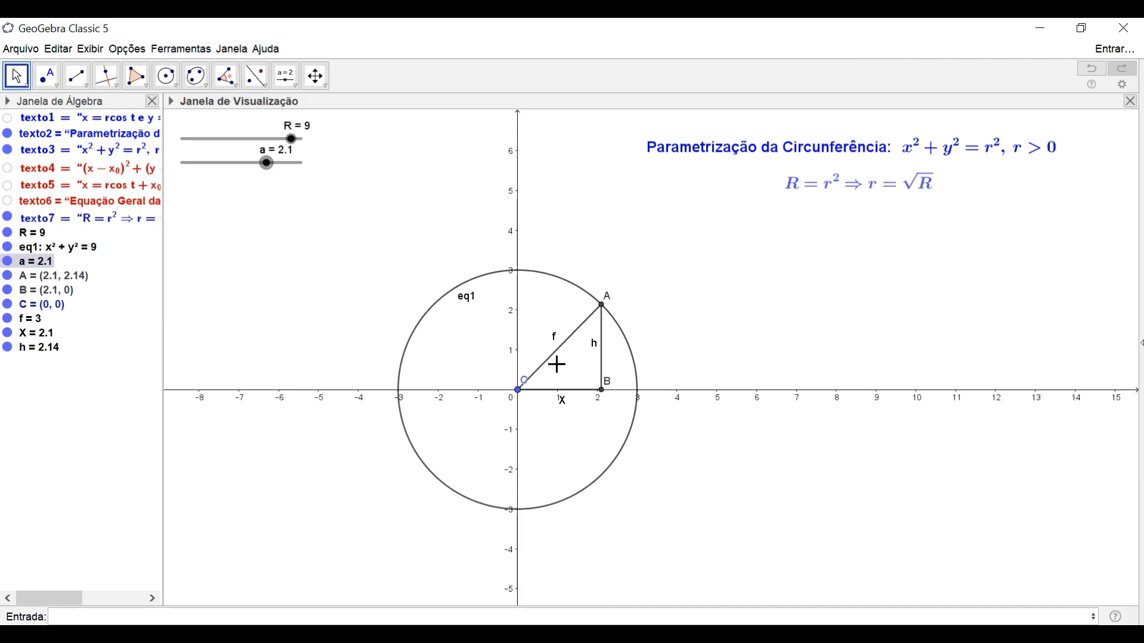
right_click(35, 351)
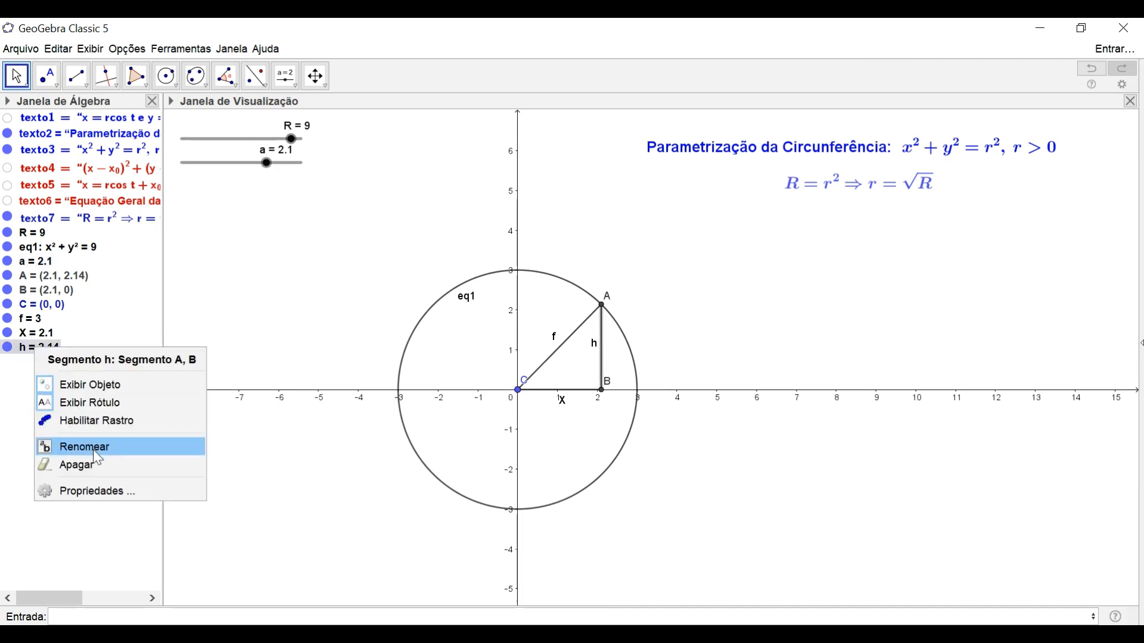
click(114, 451)
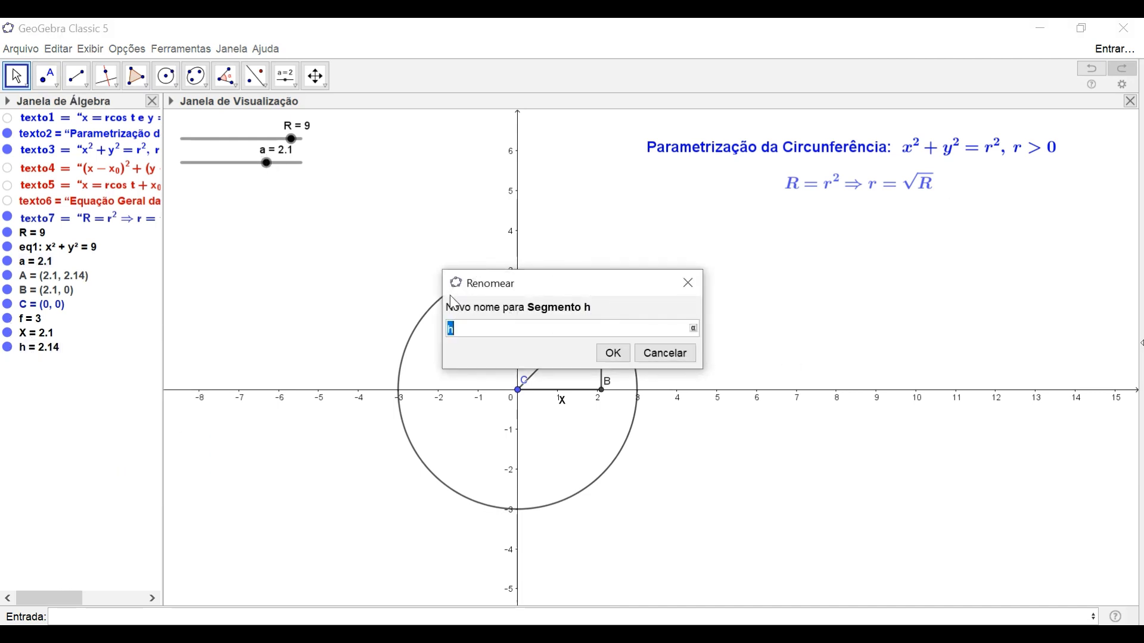
text(Y)
click(613, 353)
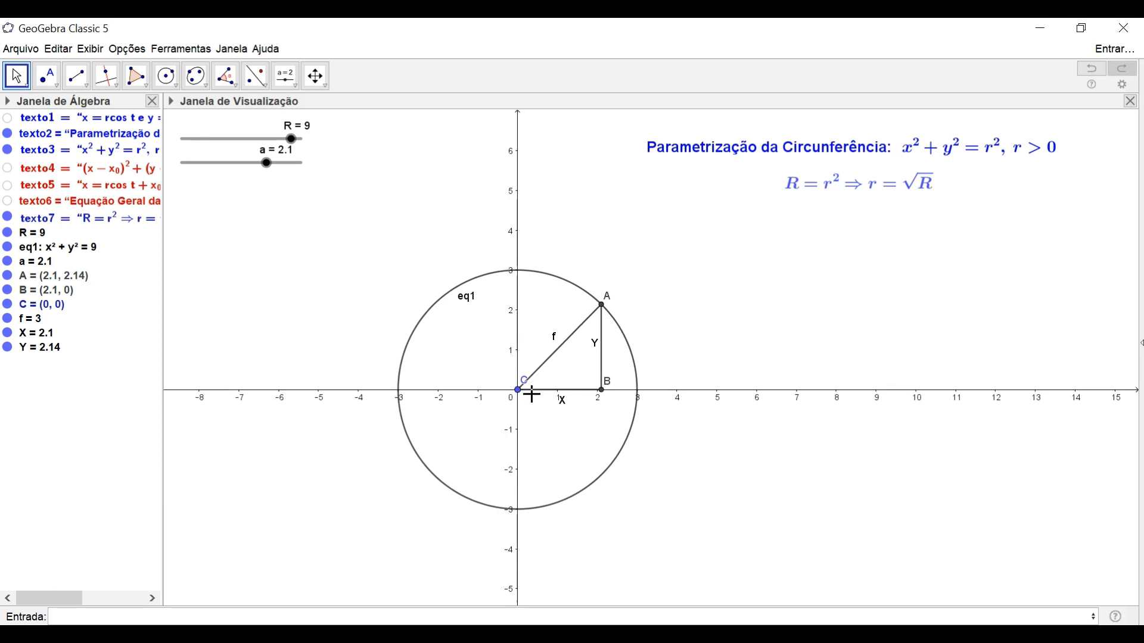
Step: Rename the hypotenuse segment f as r and set a to 1.8
right_click(27, 325)
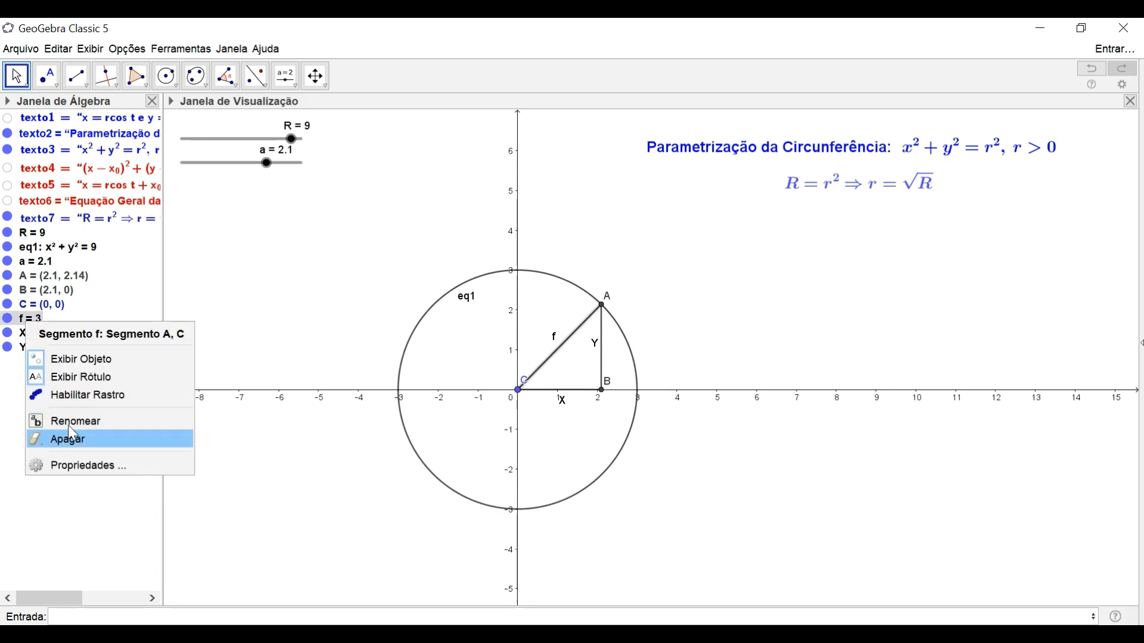
click(67, 421)
text(r)
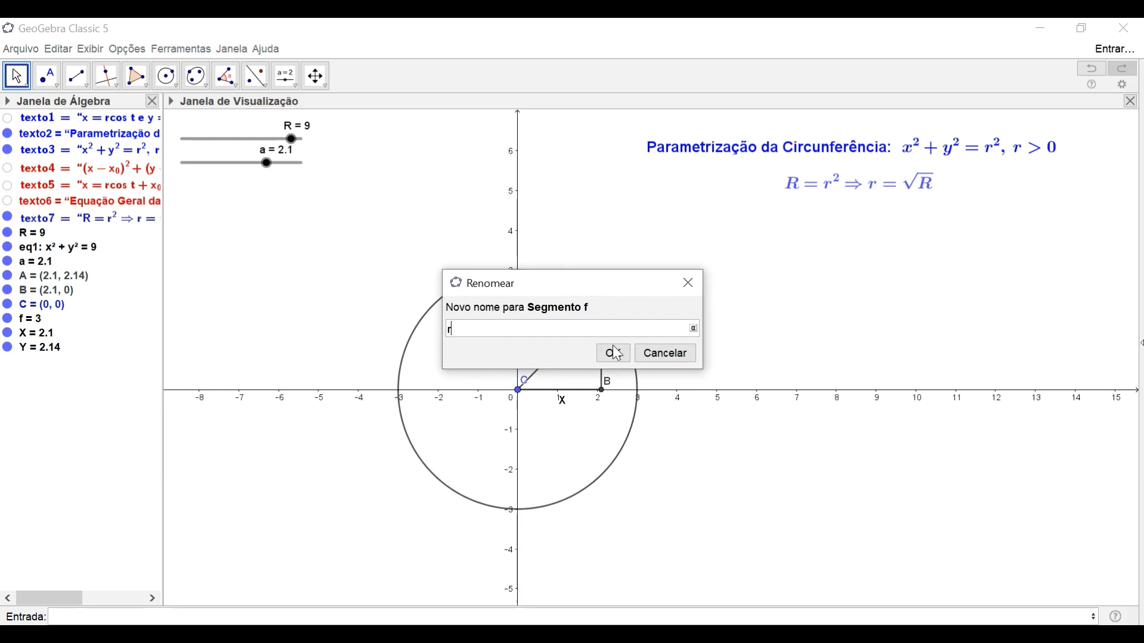
click(613, 353)
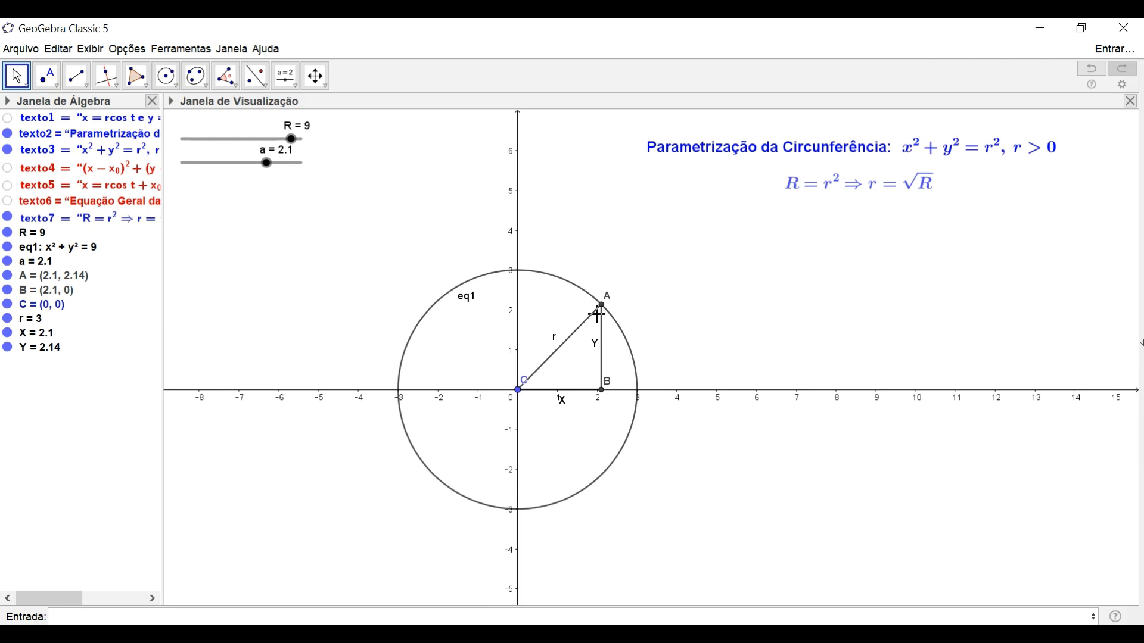
drag(267, 164, 264, 164)
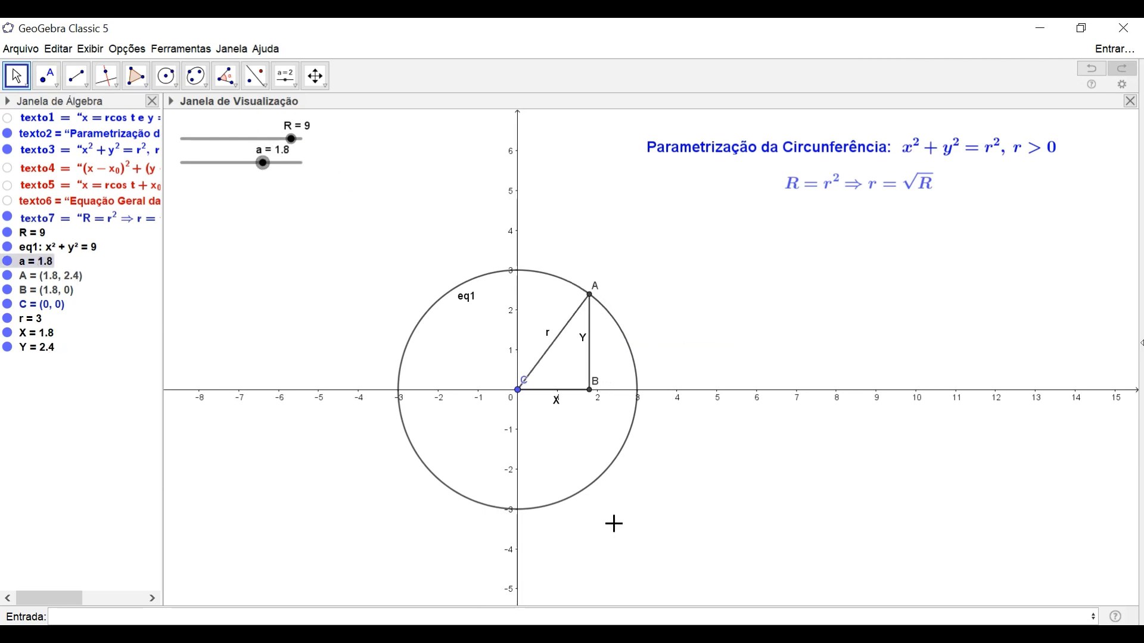
Step: Hide the label of point C and mark the angle between segments X and r at the circle's centre
right_click(62, 309)
click(98, 384)
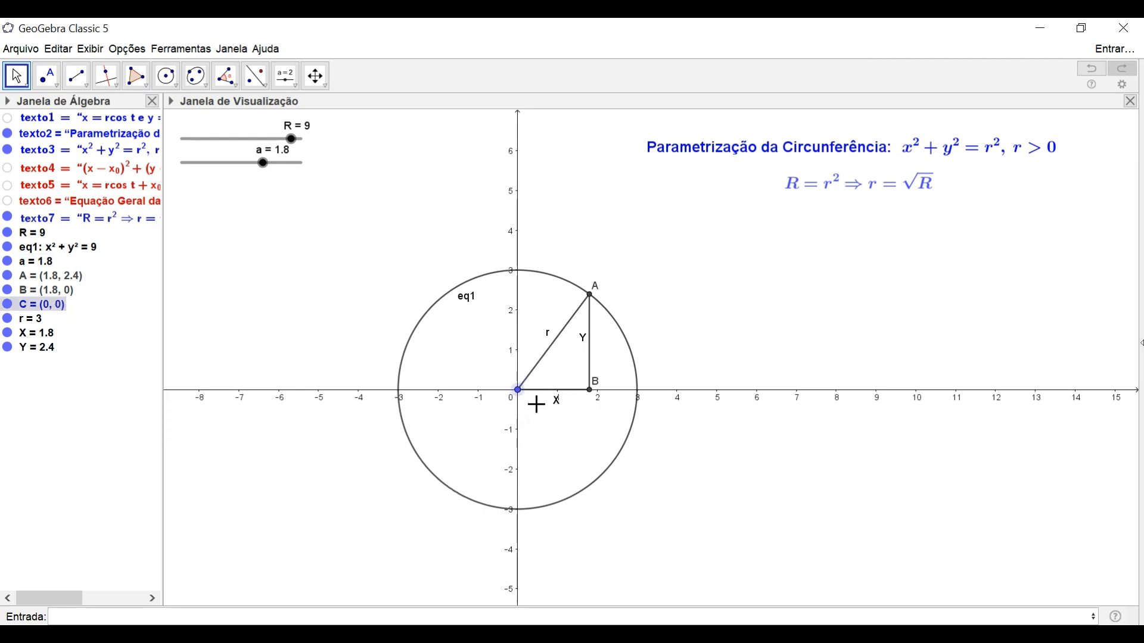
click(230, 87)
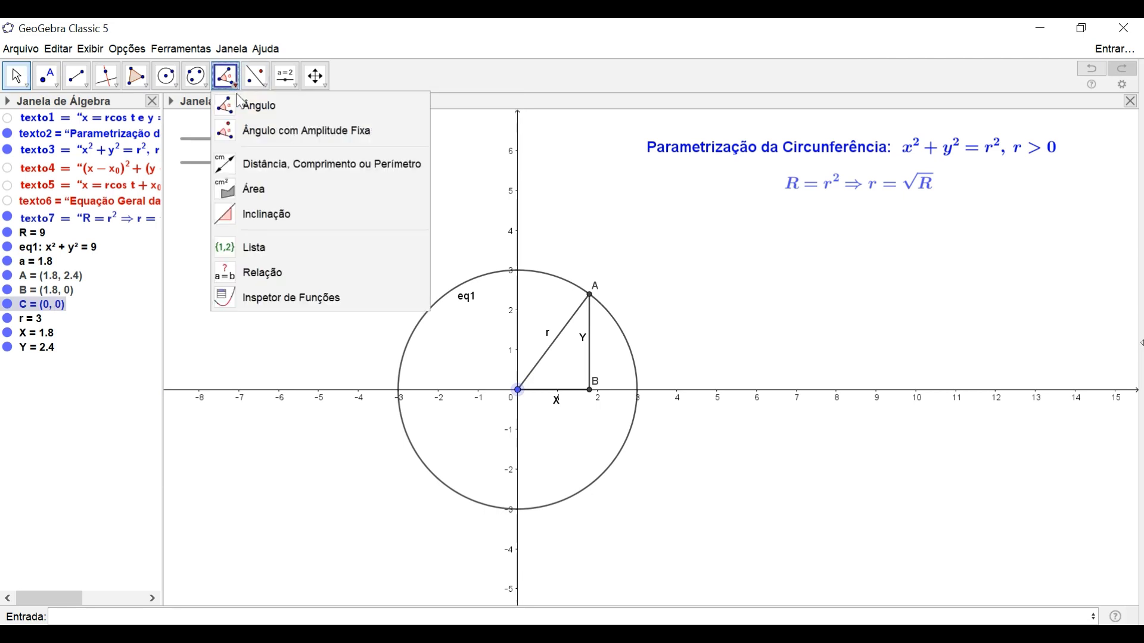
click(539, 391)
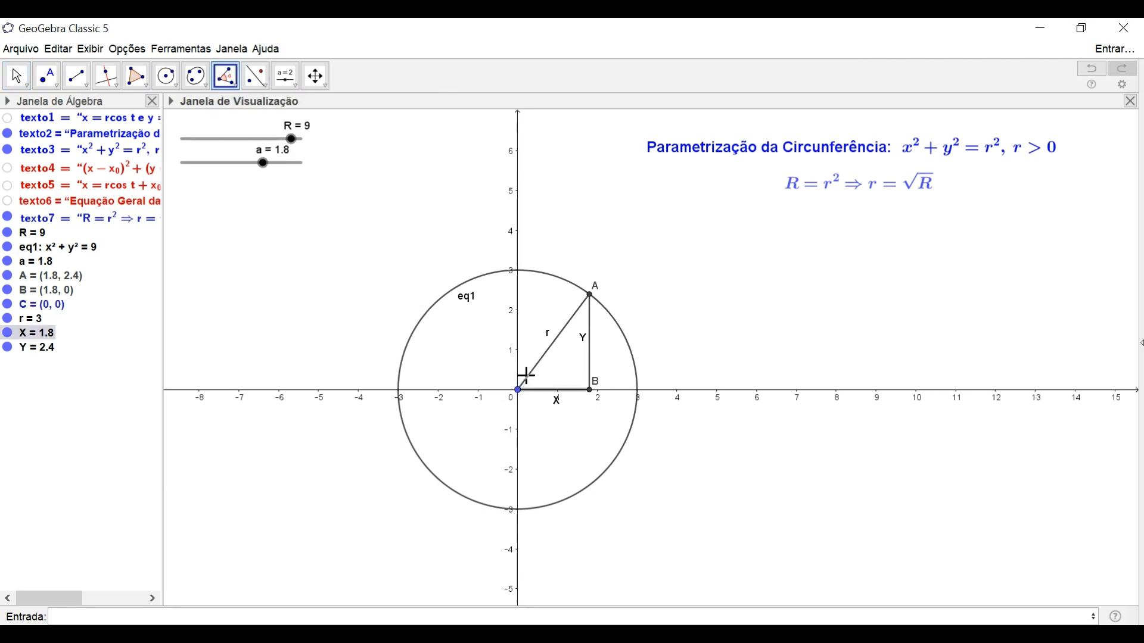
click(523, 384)
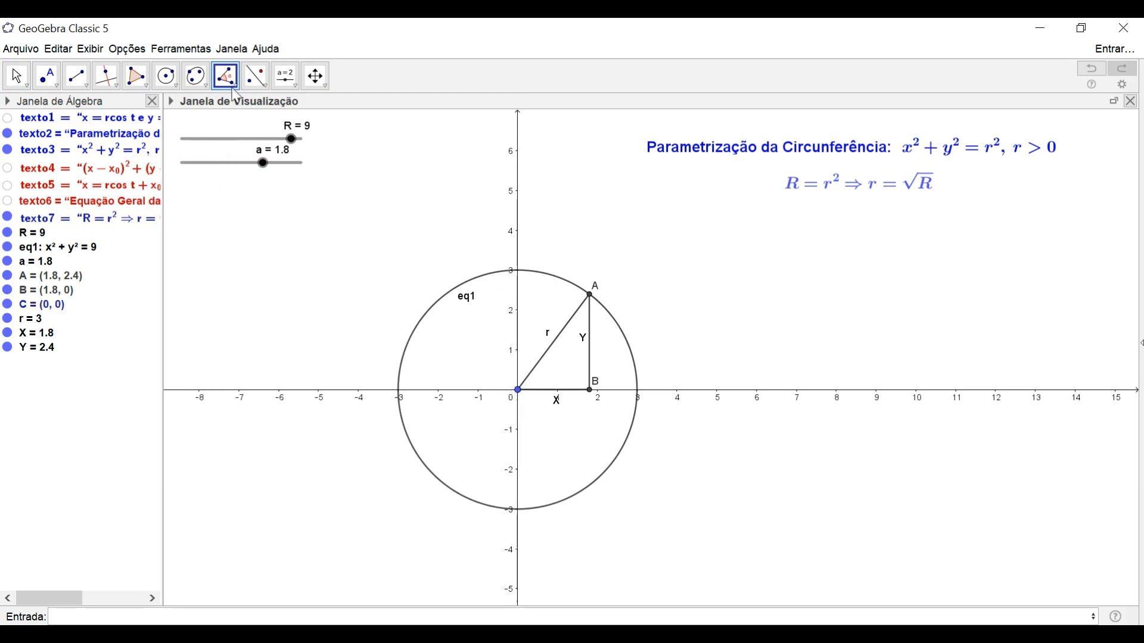
click(531, 373)
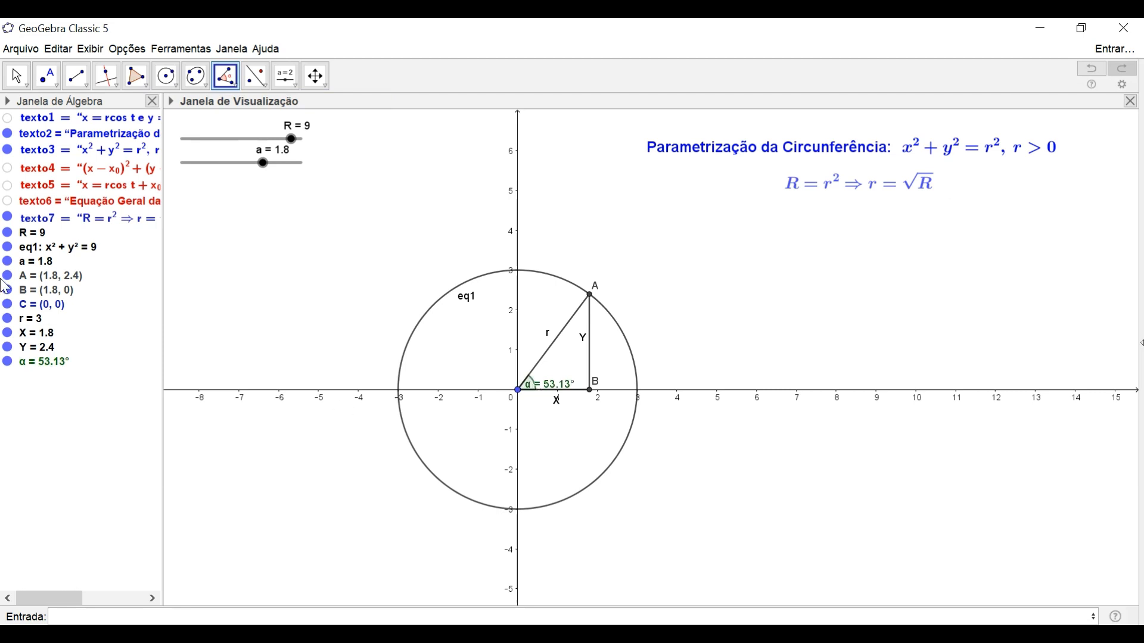
Step: Rename the angle α as t and move its label below the x-axis
right_click(62, 360)
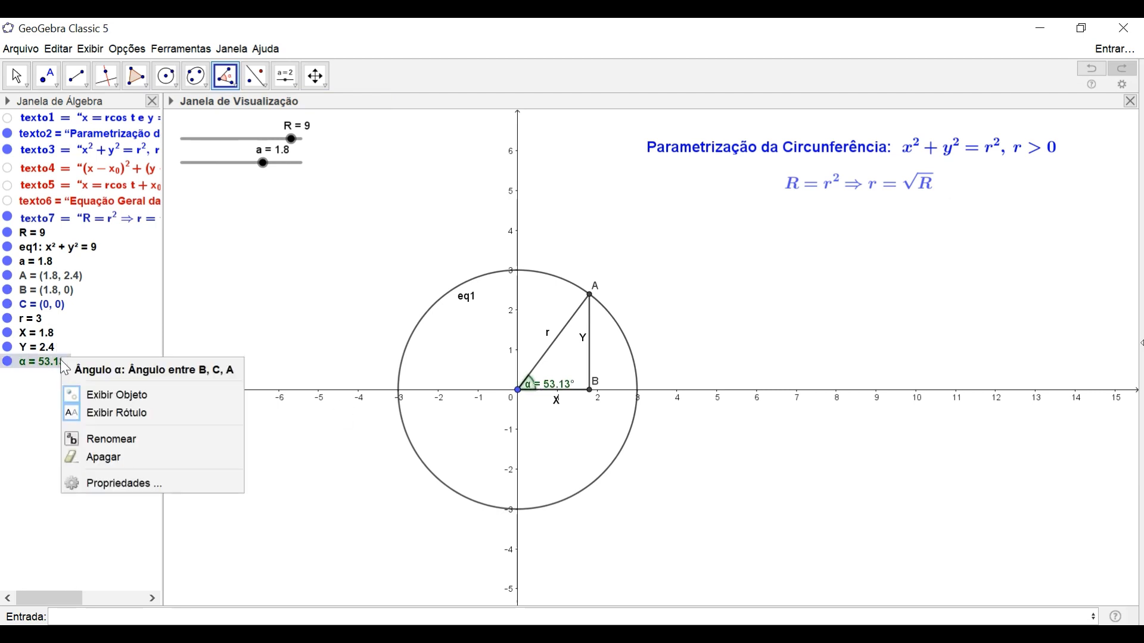
click(107, 440)
text(t)
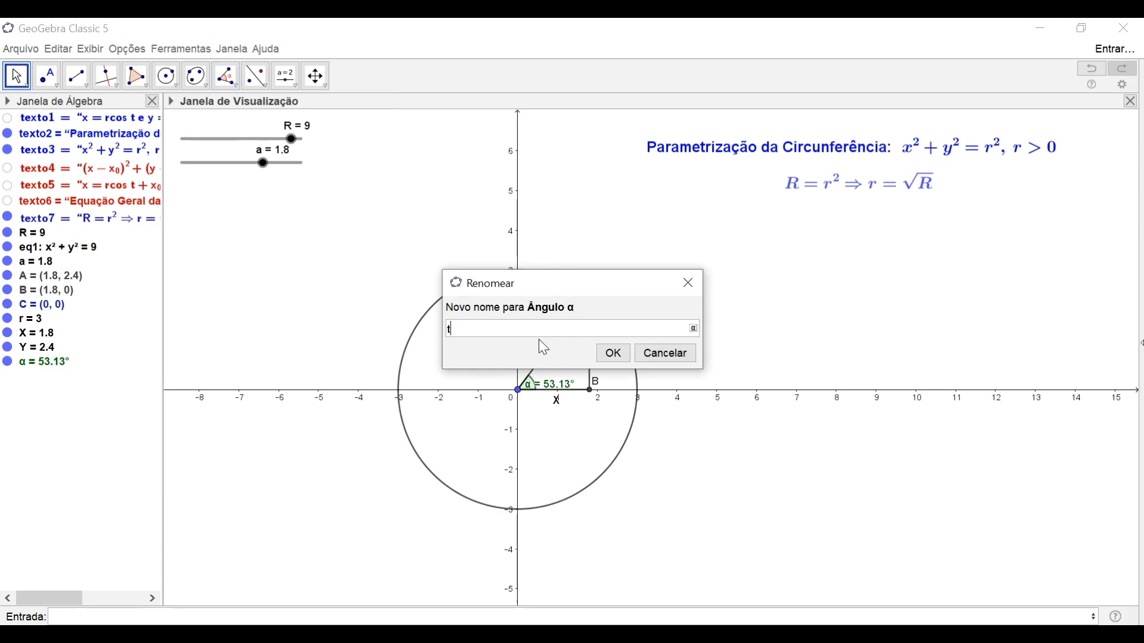
click(614, 356)
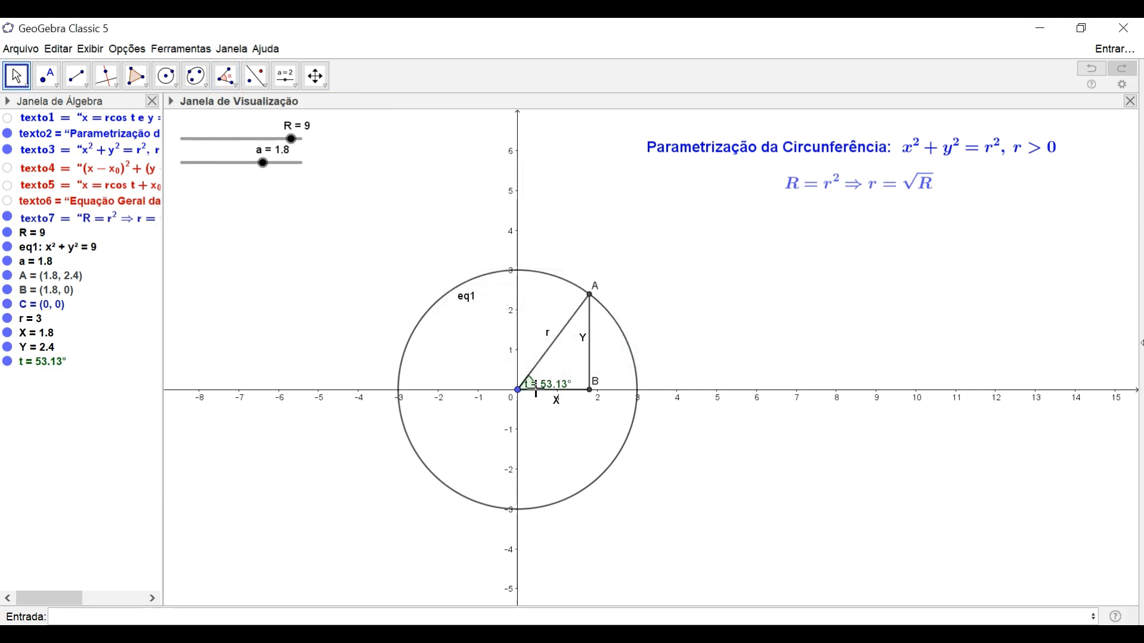
drag(537, 393, 537, 421)
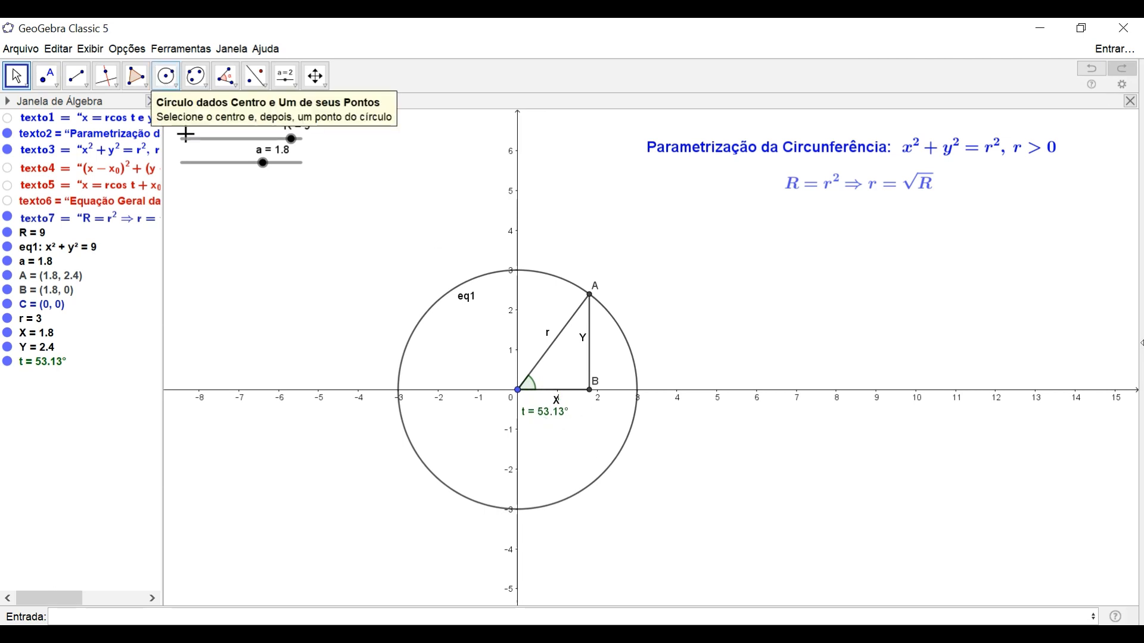
mouse_move(263, 164)
mouse_down()
mouse_move(252, 169)
mouse_move(264, 169)
mouse_up()
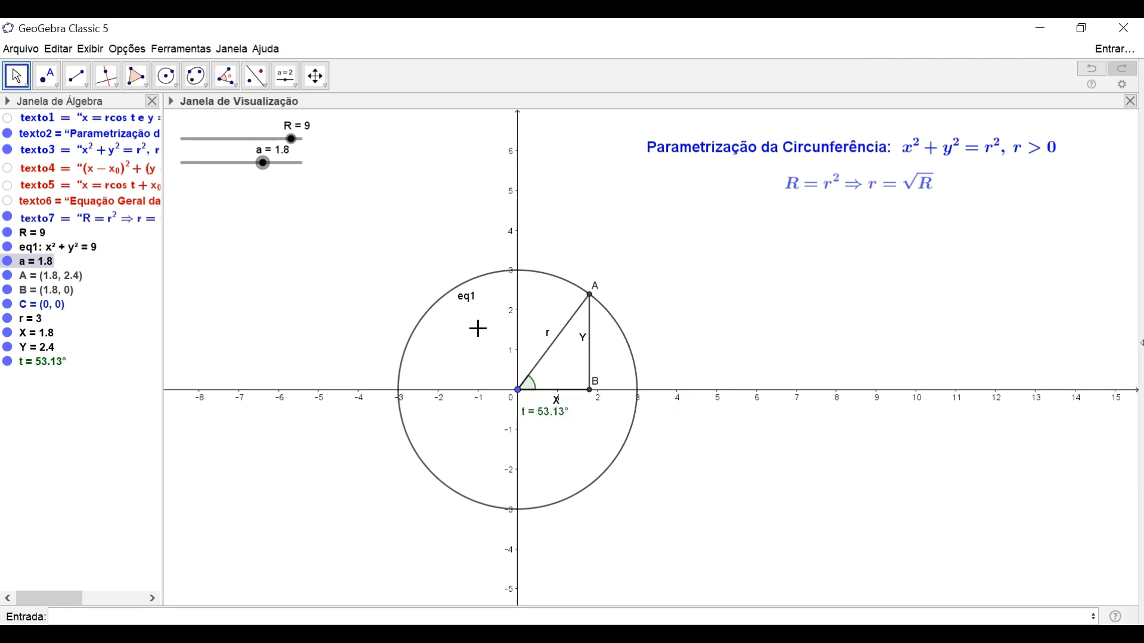
Step: Start a LaTeX formula text reading cost= followed by a fraction template
click(296, 87)
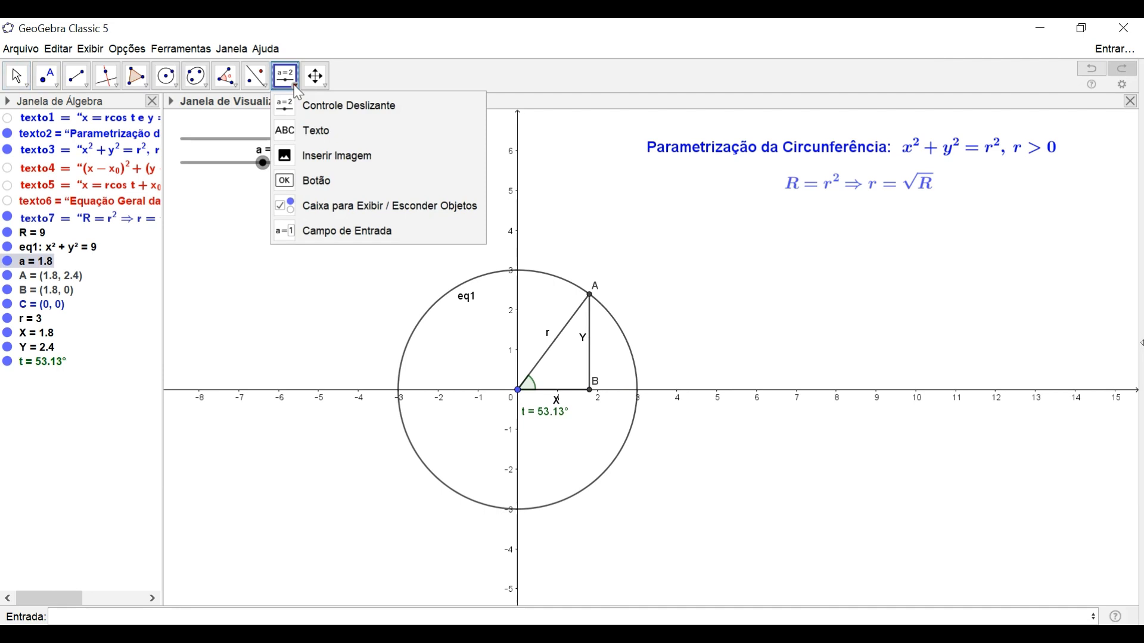
click(318, 131)
click(237, 243)
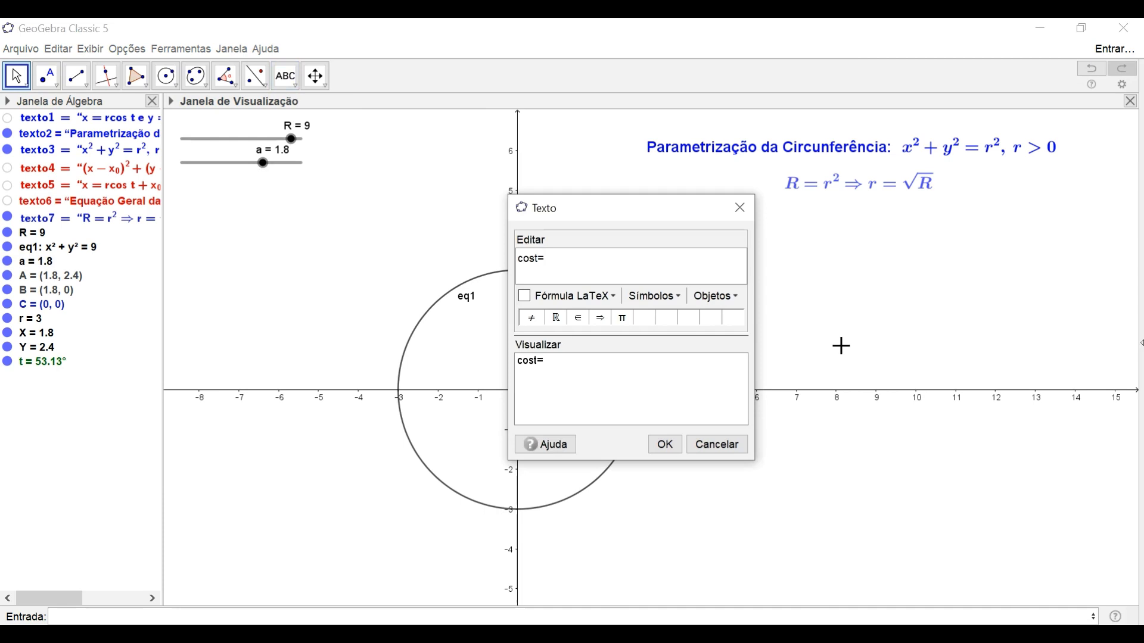
click(525, 298)
click(576, 294)
mouse_move(603, 317)
click(678, 321)
Step: Complete the formula as cost=\frac{y}{r}⇒y=rcost and place the text beside the circle, below the x-axis
double_click(574, 260)
key(BackSpace)
text(y)
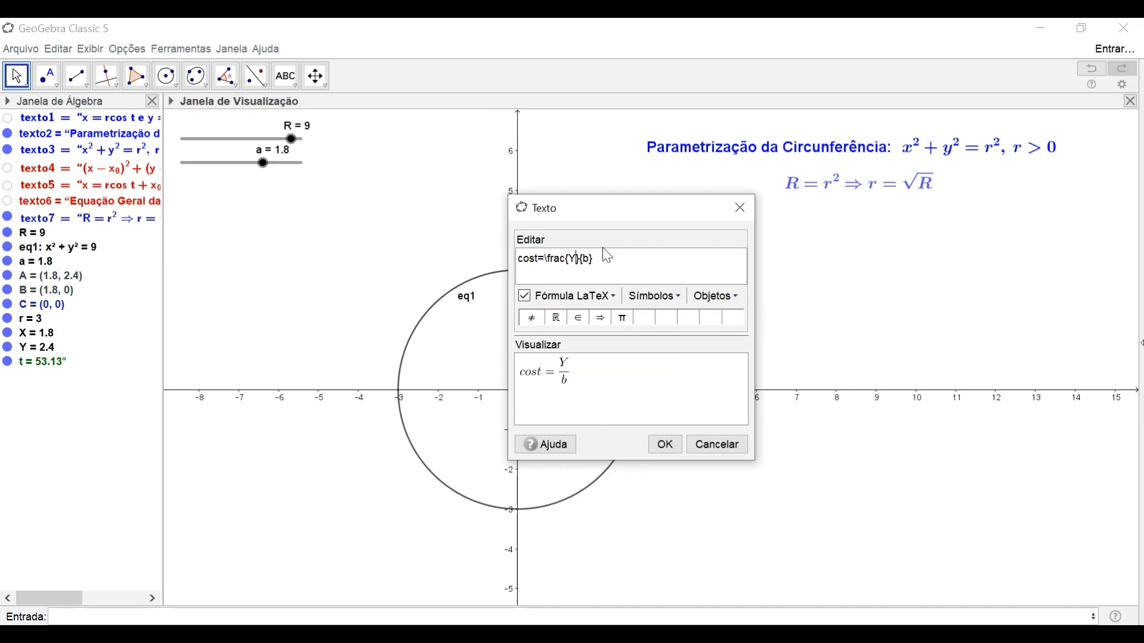
key(BackSpace)
text(y)
key(Right)
key(Right)
key(Delete)
click(601, 318)
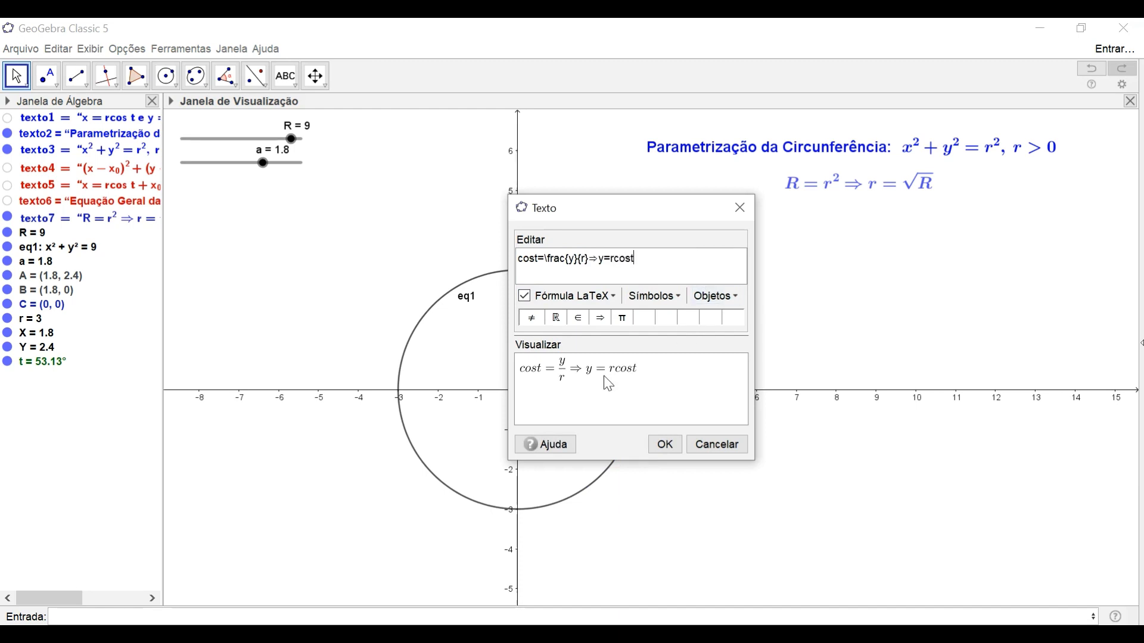
click(665, 445)
drag(266, 259, 690, 442)
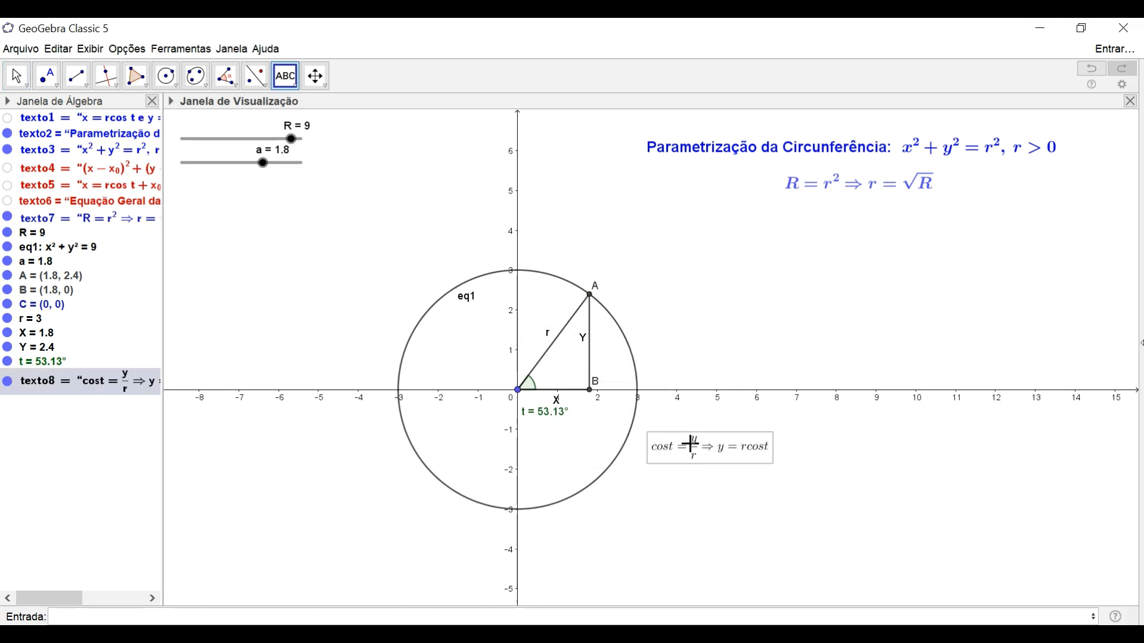
click(710, 576)
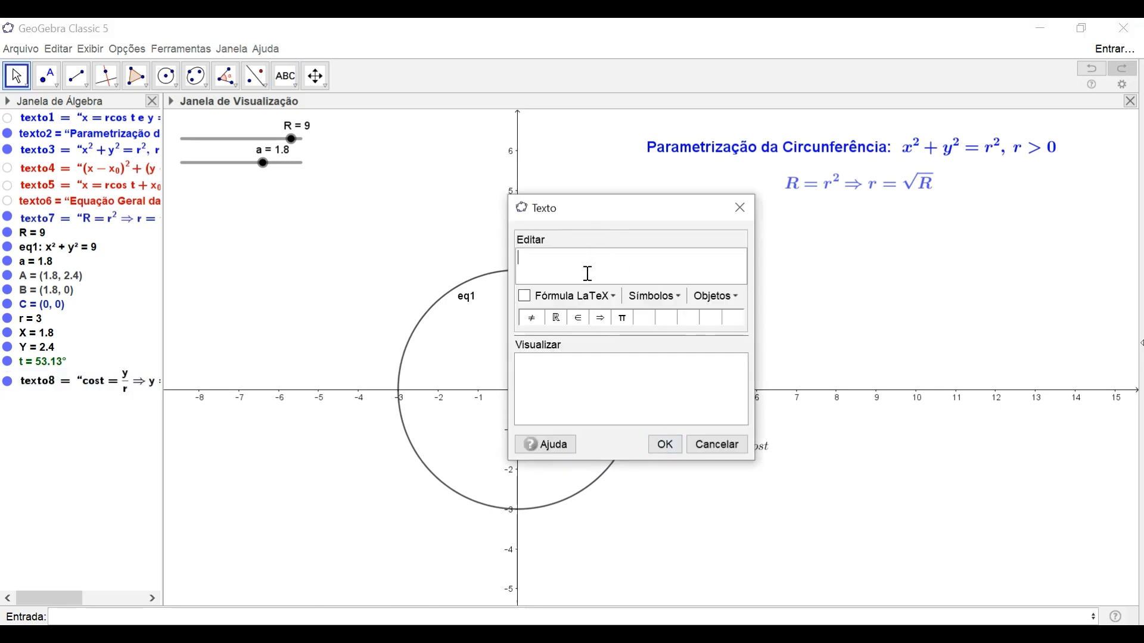
drag(663, 206, 938, 367)
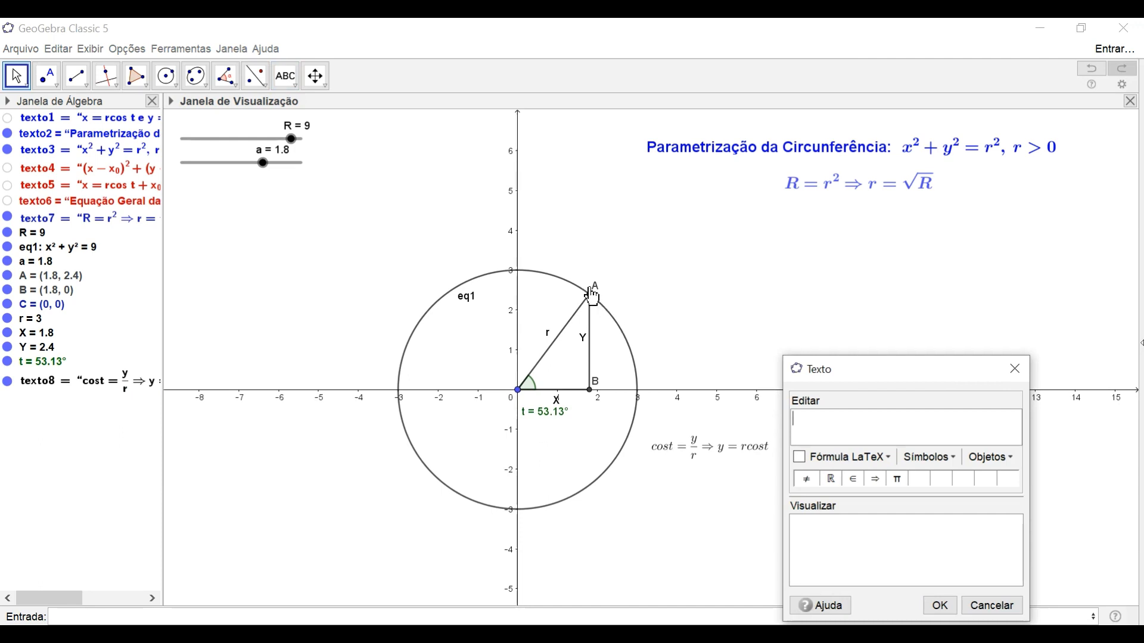
click(1016, 369)
Step: Edit the cost formula text beside the circle, replacing cos before the equals sign with sen and a LaTeX space before t
click(709, 442)
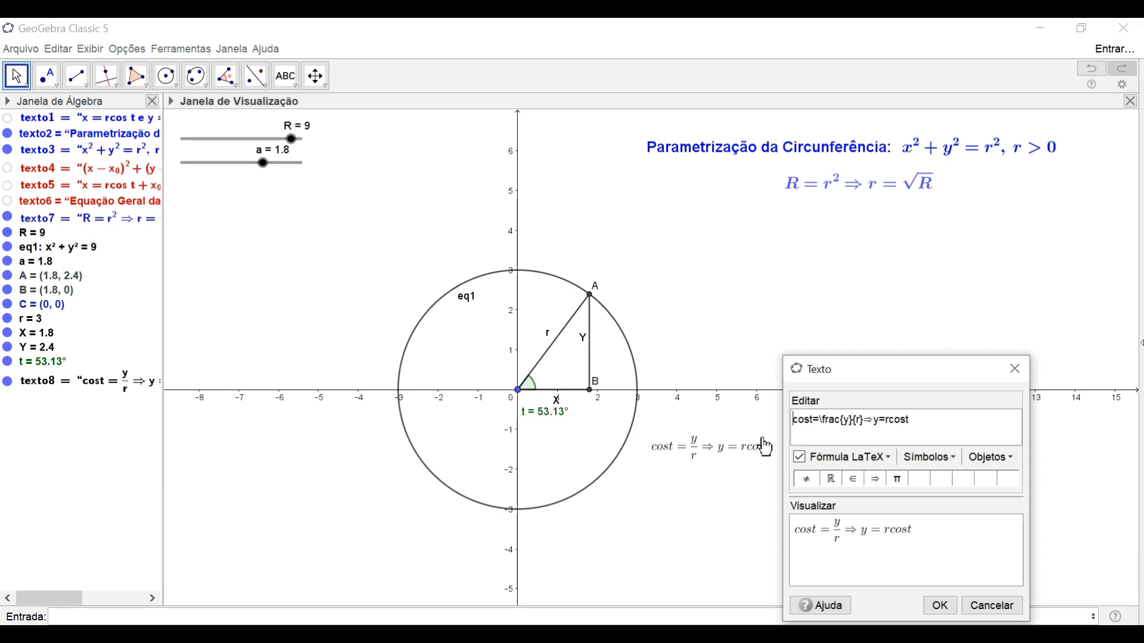
click(811, 420)
key(BackSpace)
key(BackSpace)
key(BackSpace)
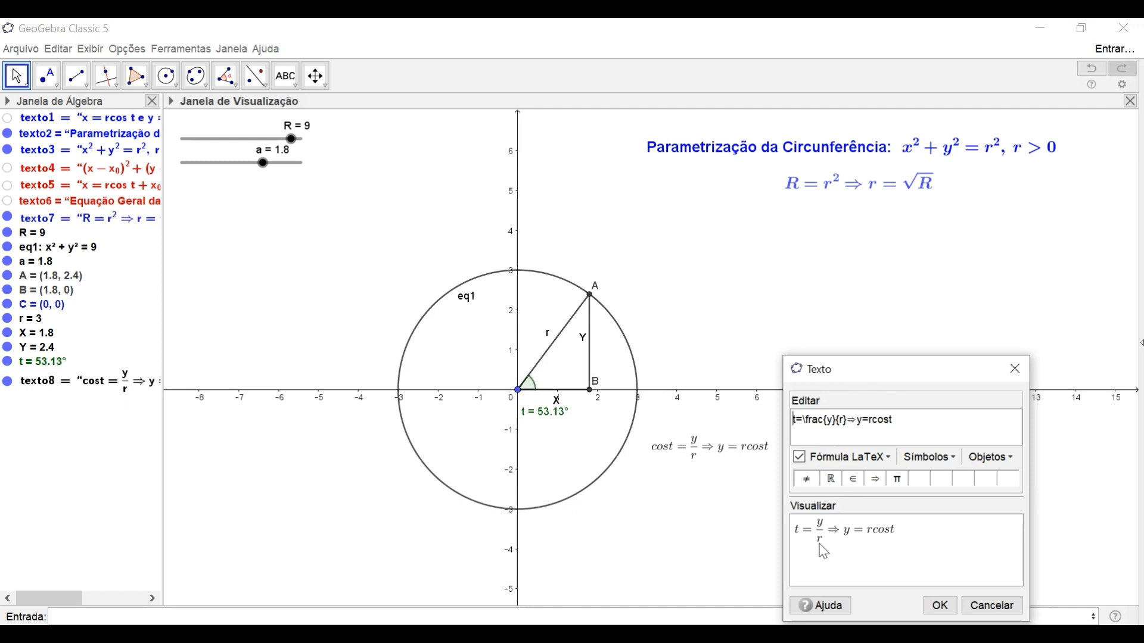
text(sen)
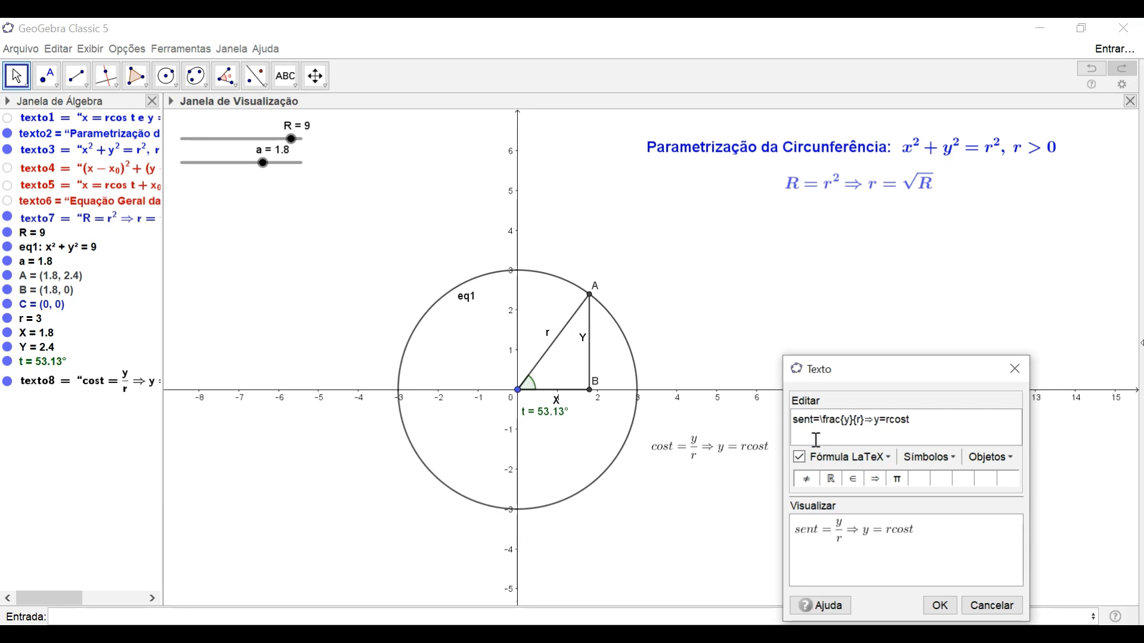
click(851, 458)
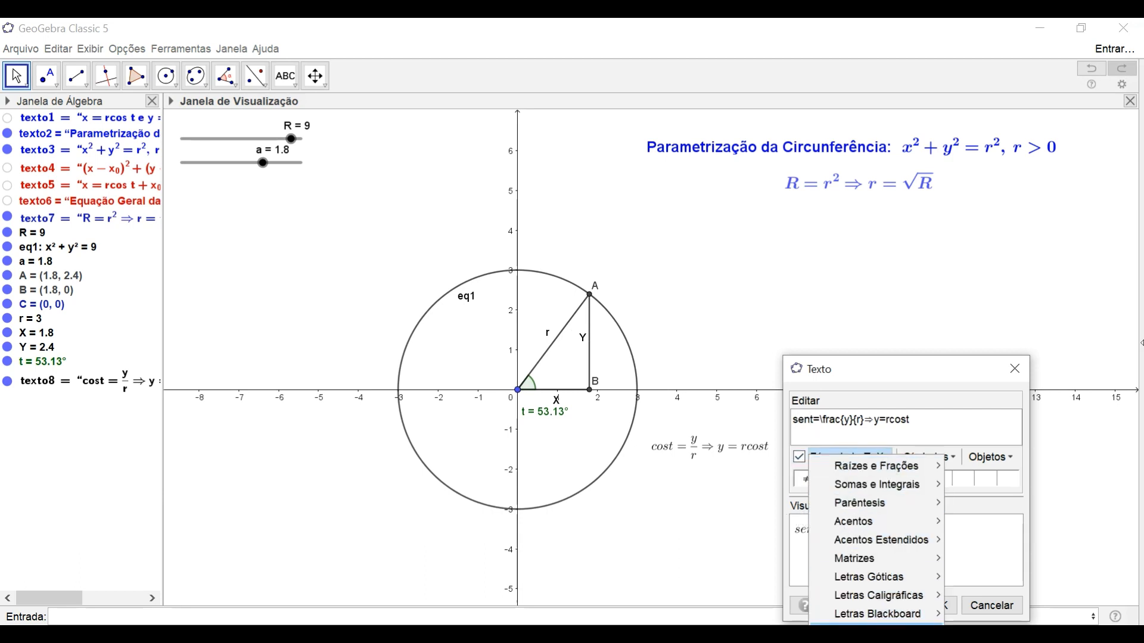
click(876, 638)
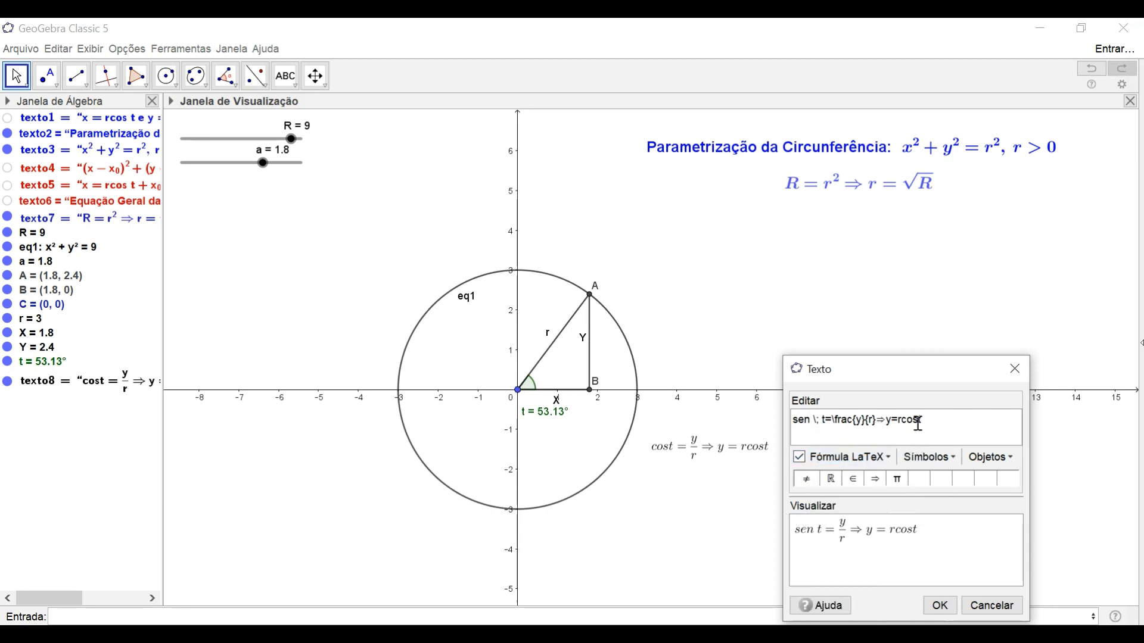
Step: Replace cos at the formula's end with sen and a LaTeX space so it reads y=rsen t, and apply the edit
key(BackSpace)
key(BackSpace)
key(BackSpace)
text(sen)
click(846, 457)
click(858, 633)
click(941, 609)
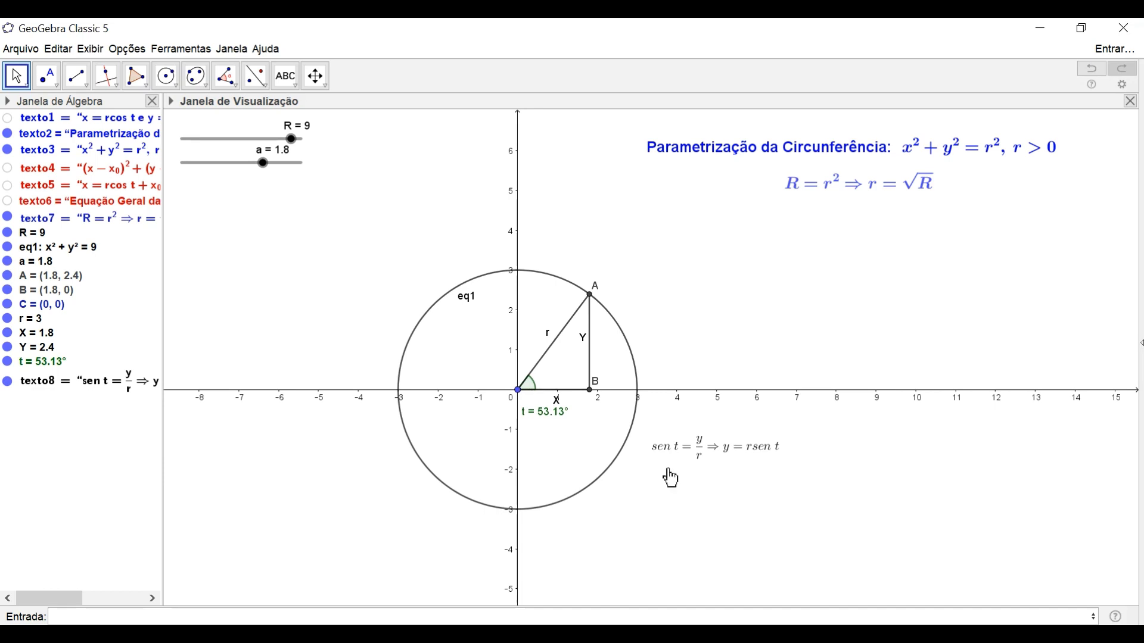
Step: Start a new LaTeX text below the sine formula reading cos \; t=\frac{x}{r}
click(286, 76)
click(724, 499)
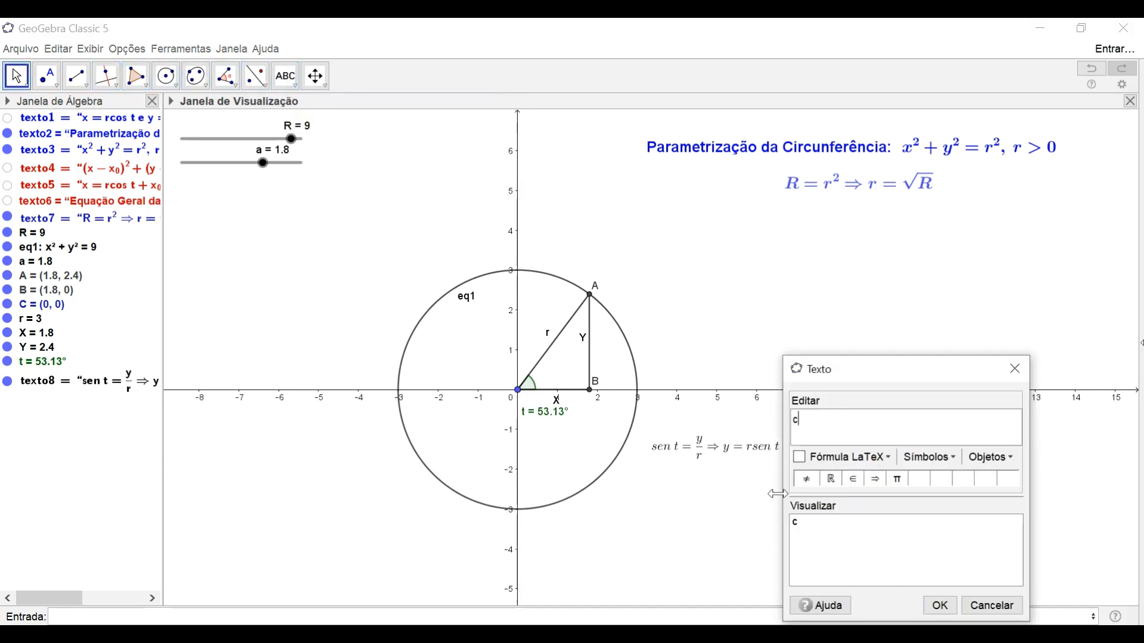
click(858, 460)
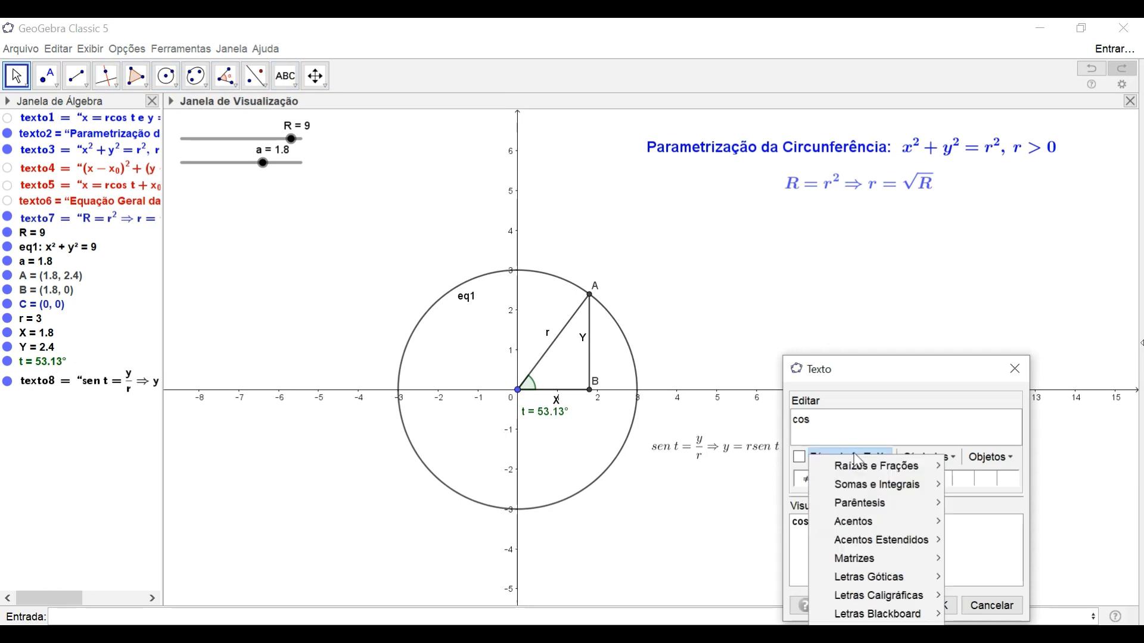
click(876, 642)
text(t=)
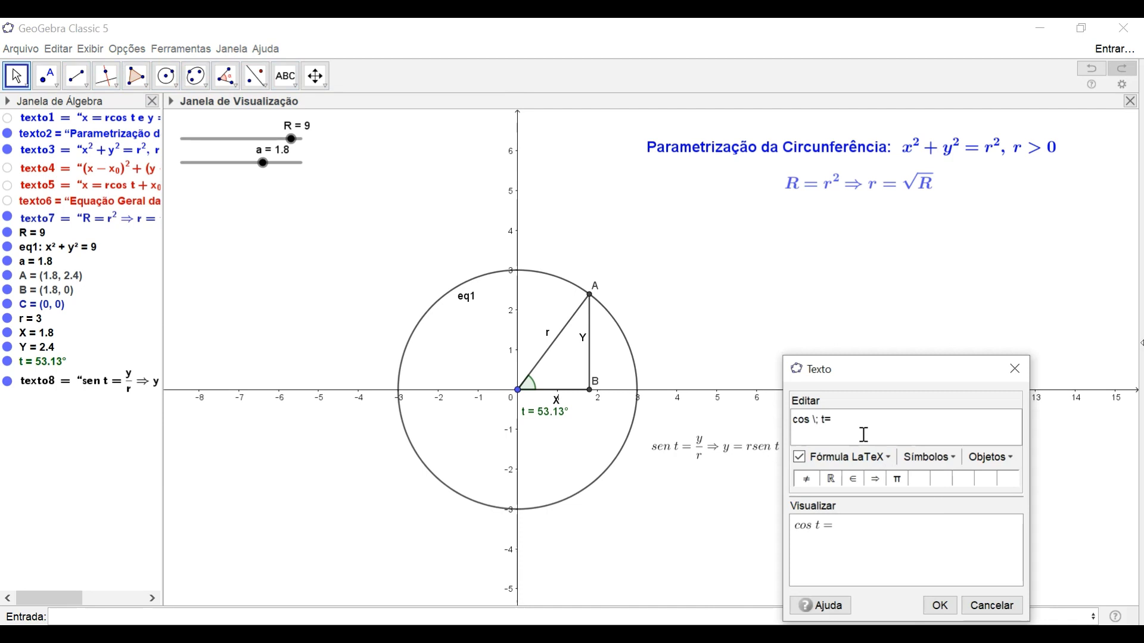
click(858, 459)
click(939, 469)
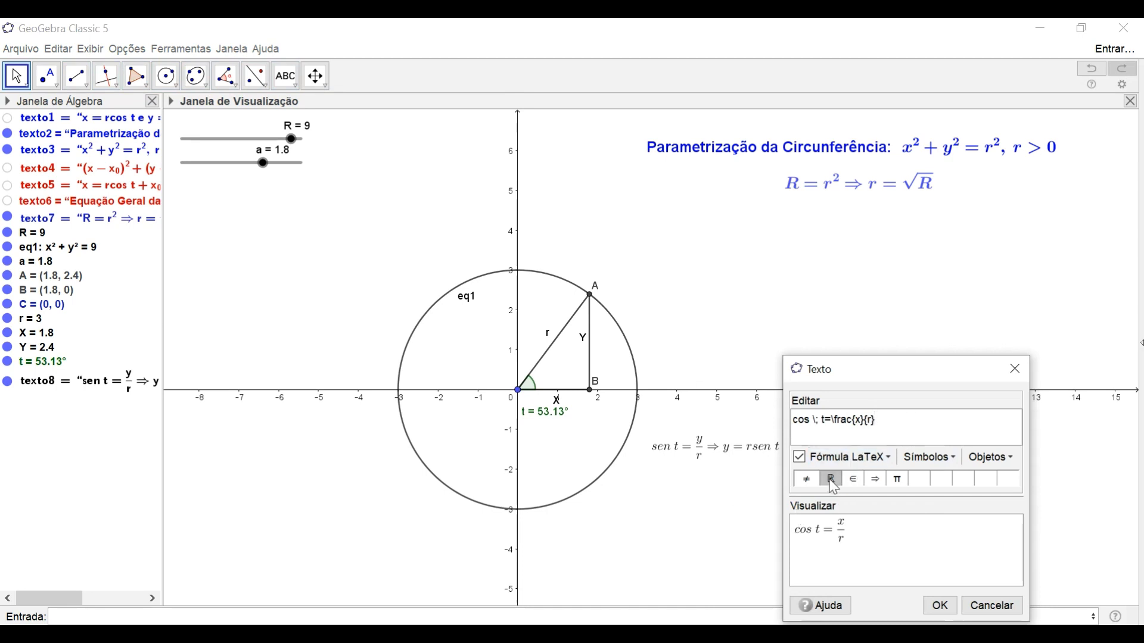
Step: Complete the cosine formula with ⇒x=rcos t and place the text directly below the sine formula
click(876, 480)
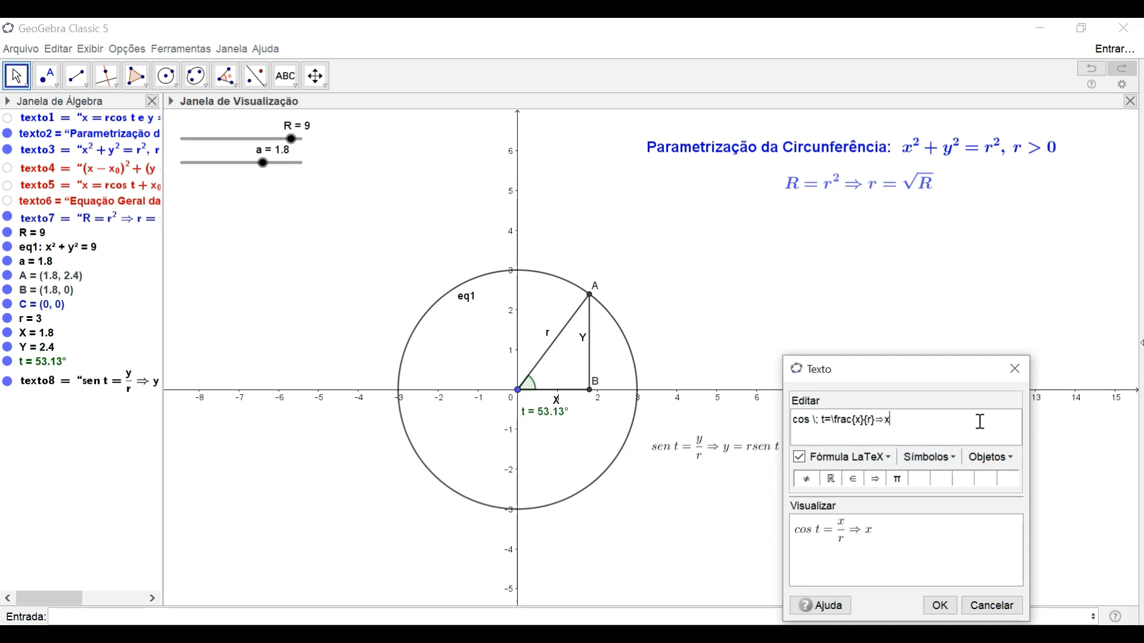
text(x=rcos)
click(852, 458)
click(858, 642)
text(t)
click(941, 606)
drag(777, 524, 707, 500)
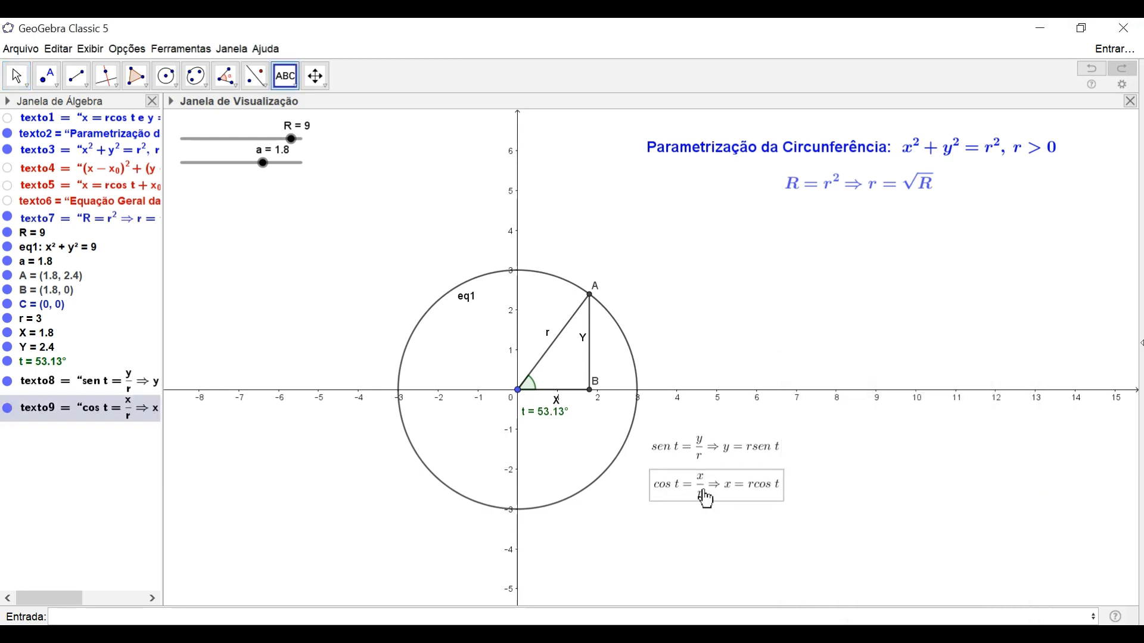
click(792, 522)
click(1012, 373)
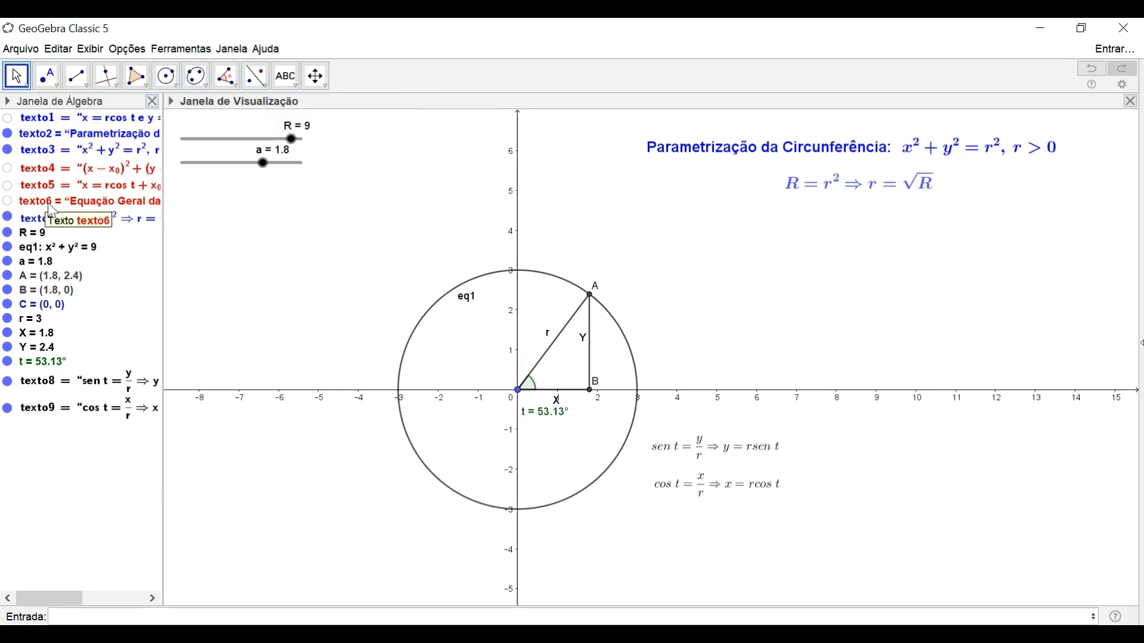
Step: Show the text x=rcos t e y=rsen t and hide circle eq1, slider a and points A, B and C
click(8, 119)
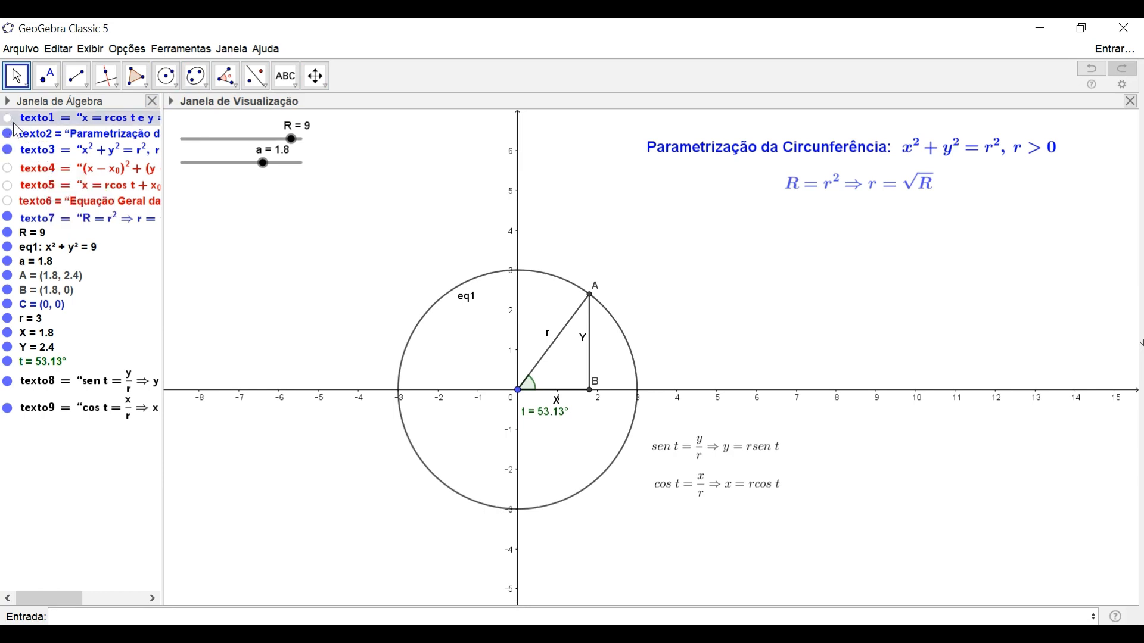
click(836, 288)
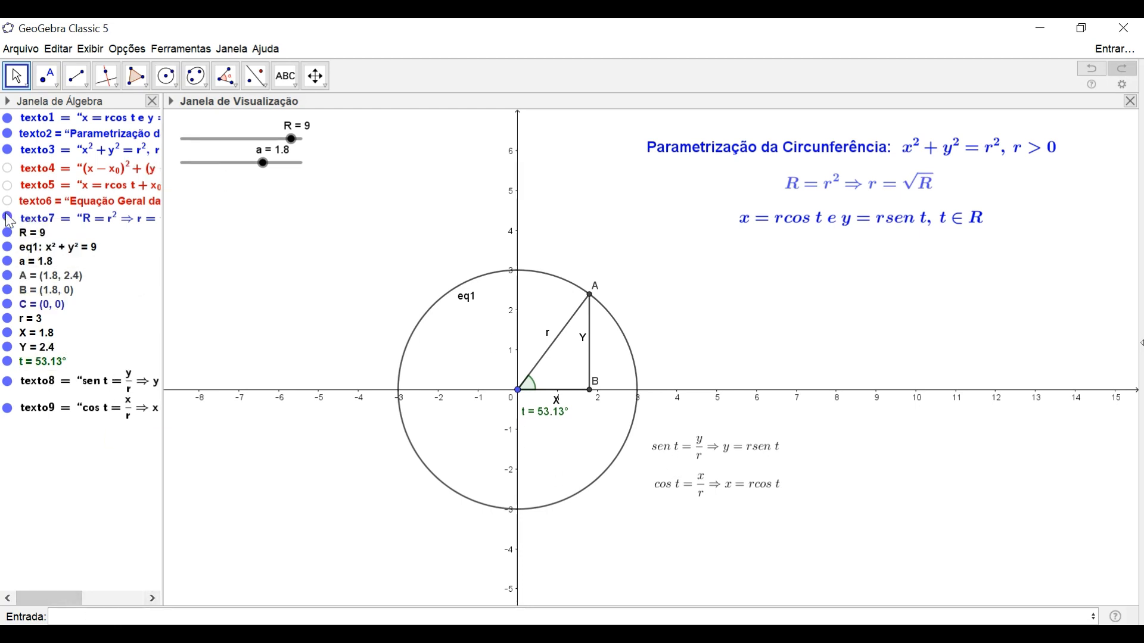
click(8, 249)
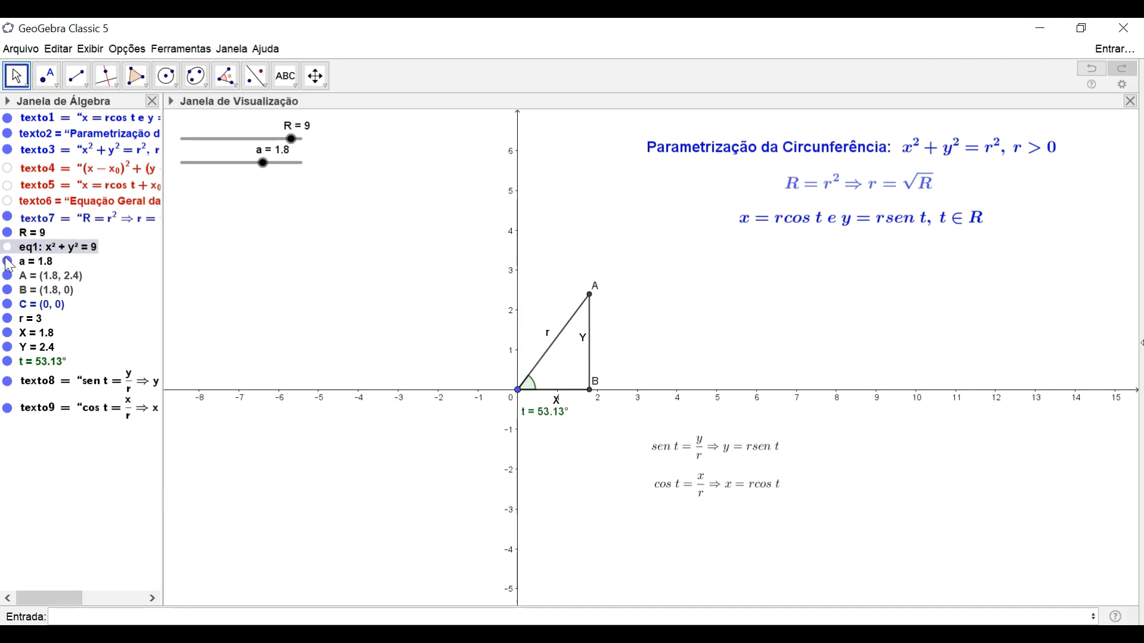
click(8, 263)
click(7, 262)
click(7, 262)
click(7, 277)
click(8, 291)
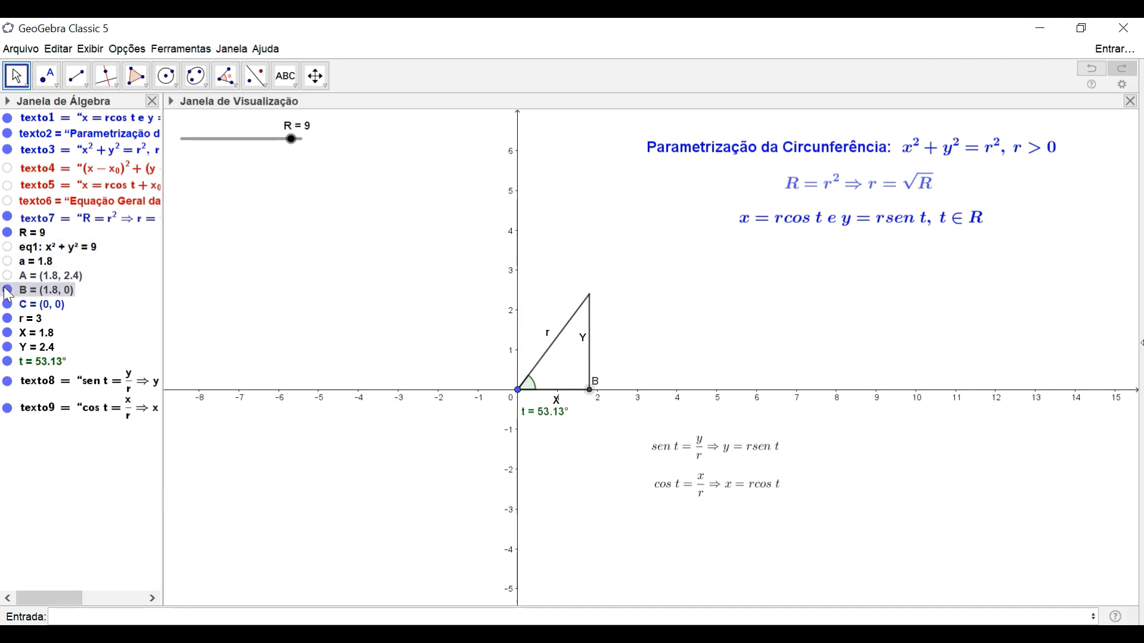
click(7, 305)
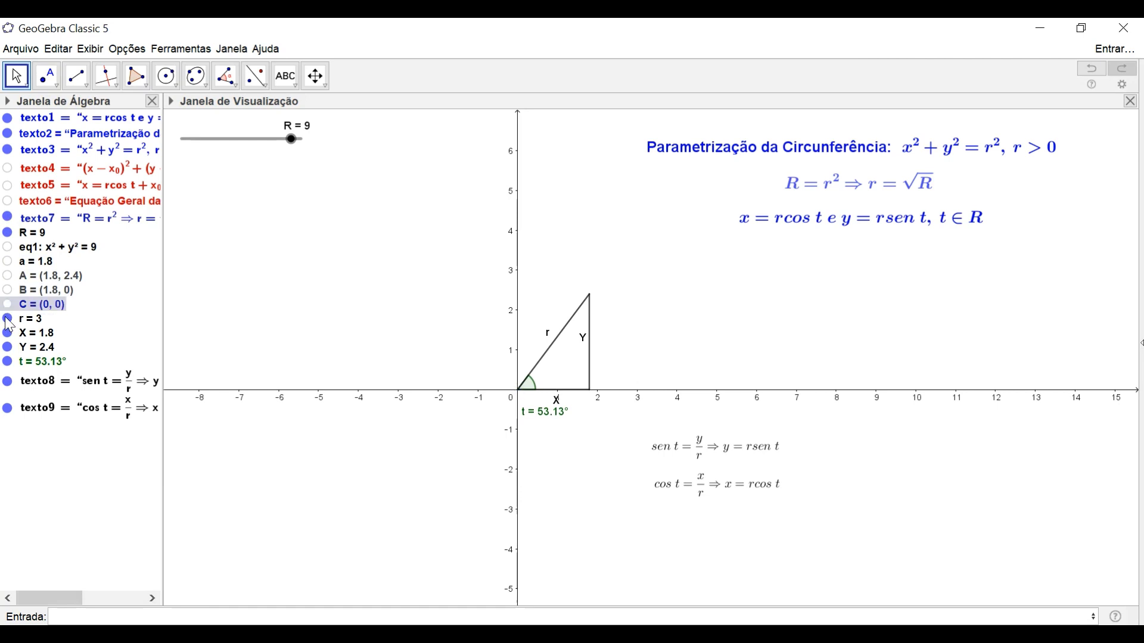
Step: Hide segments r, X and Y, the angle t, and the sine and cosine formula texts
click(8, 321)
click(8, 335)
click(8, 349)
click(7, 363)
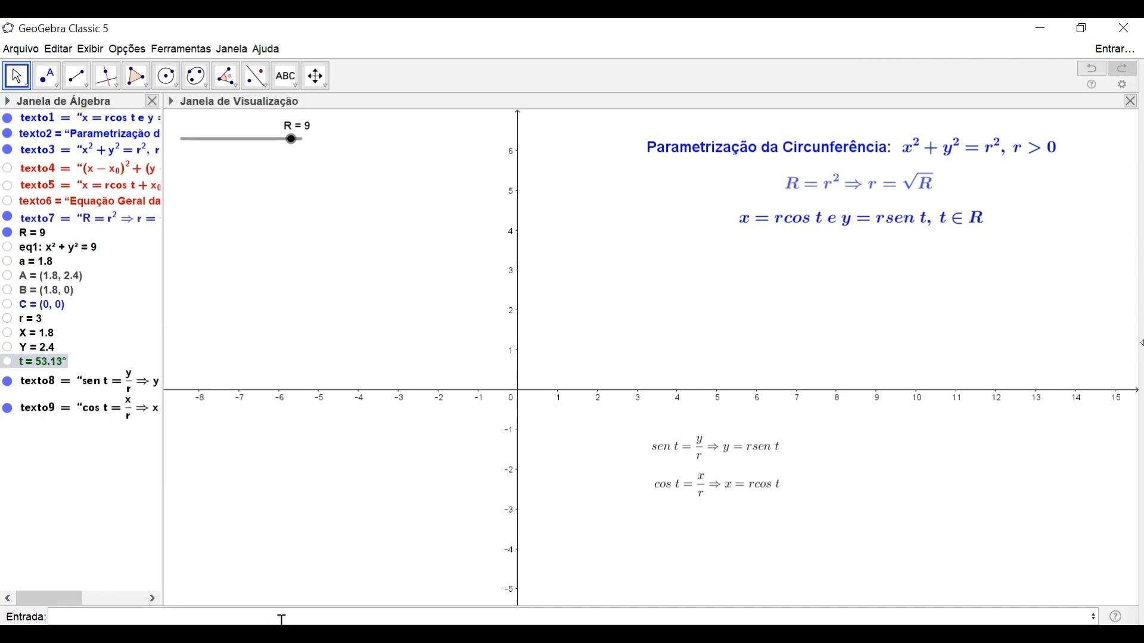
click(7, 382)
click(7, 410)
Step: Start a two-expression Curva command with sqrt(R)cos(t) as its first expression
text(cur)
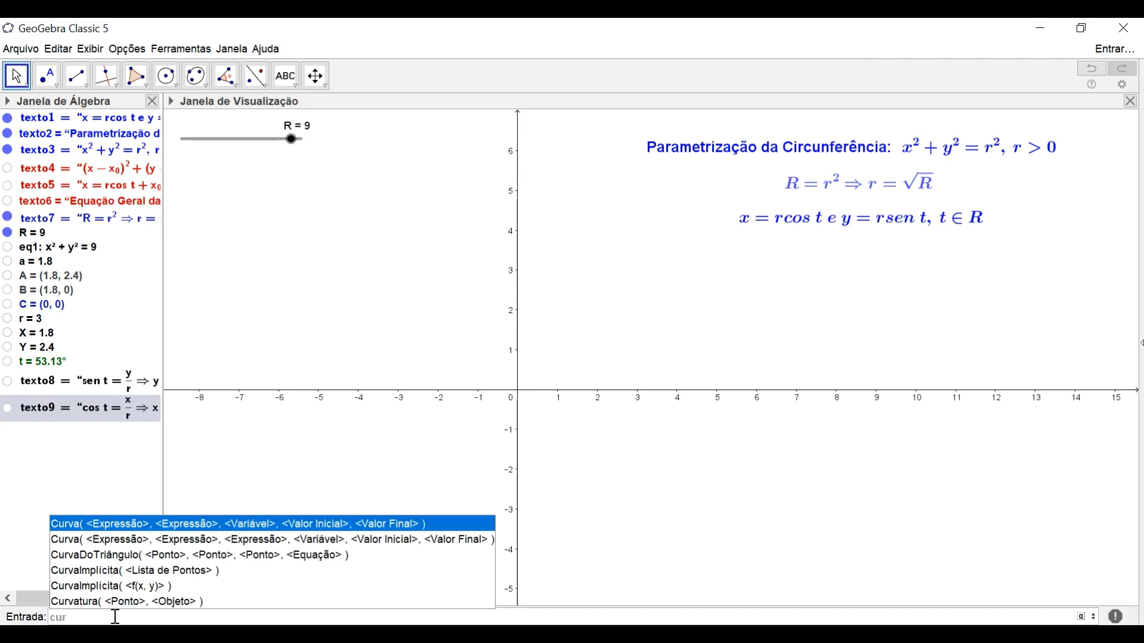
key(Return)
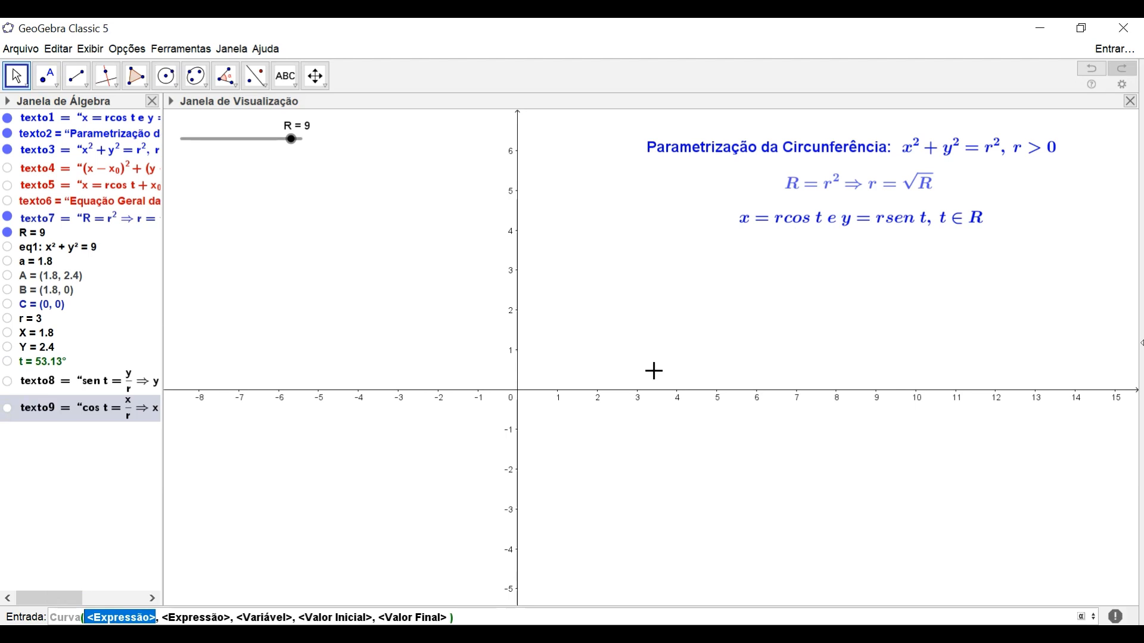
text(r)
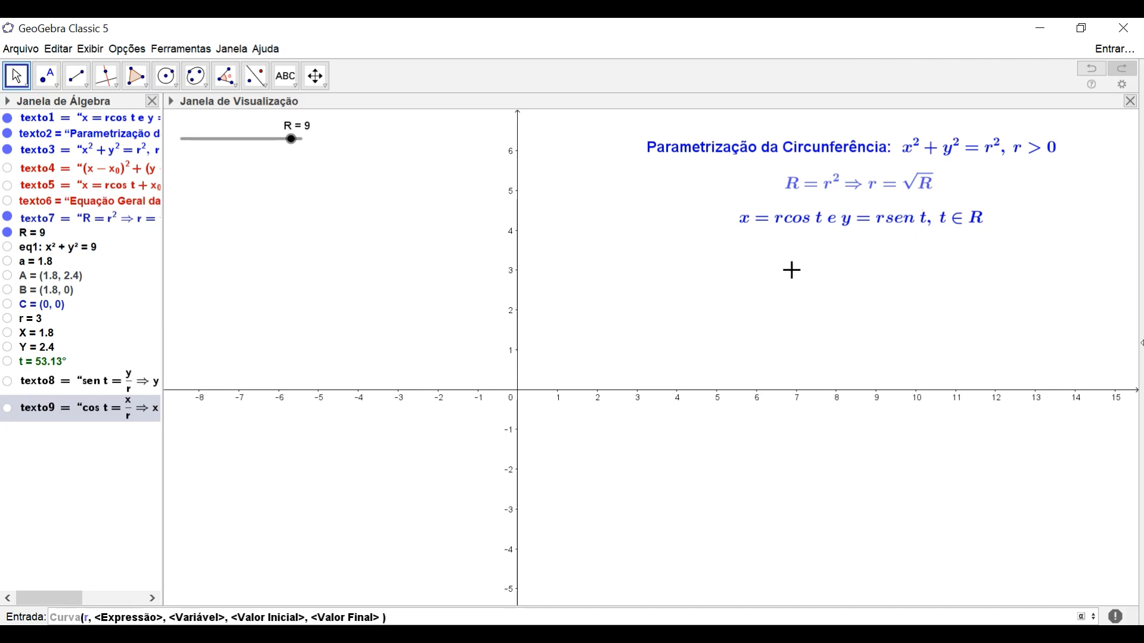
key(BackSpace)
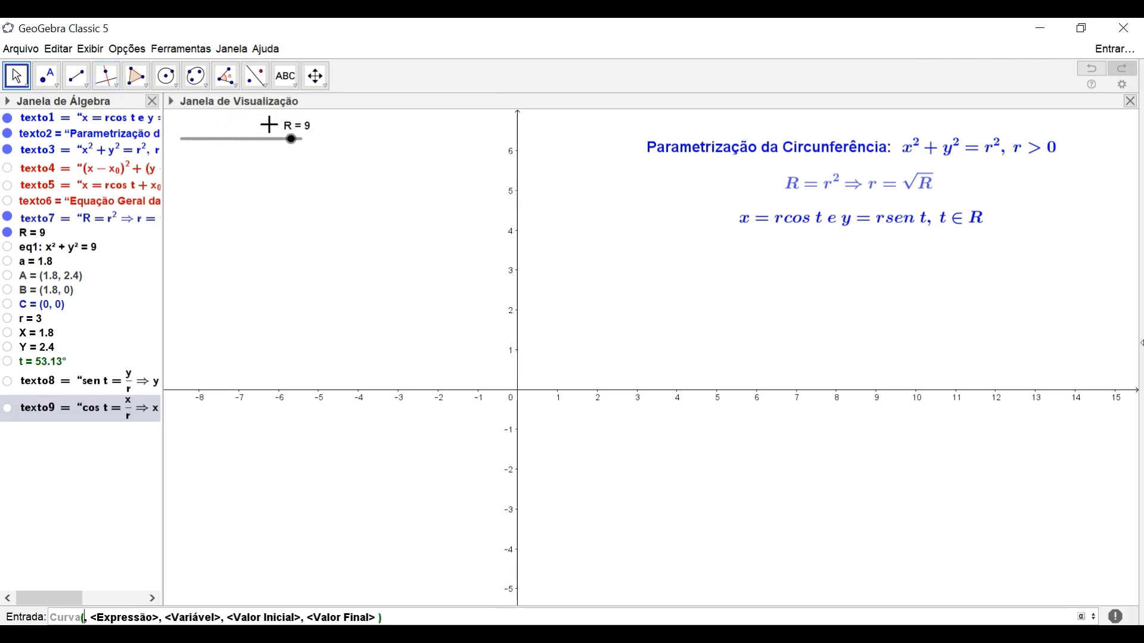
text(sqrt)
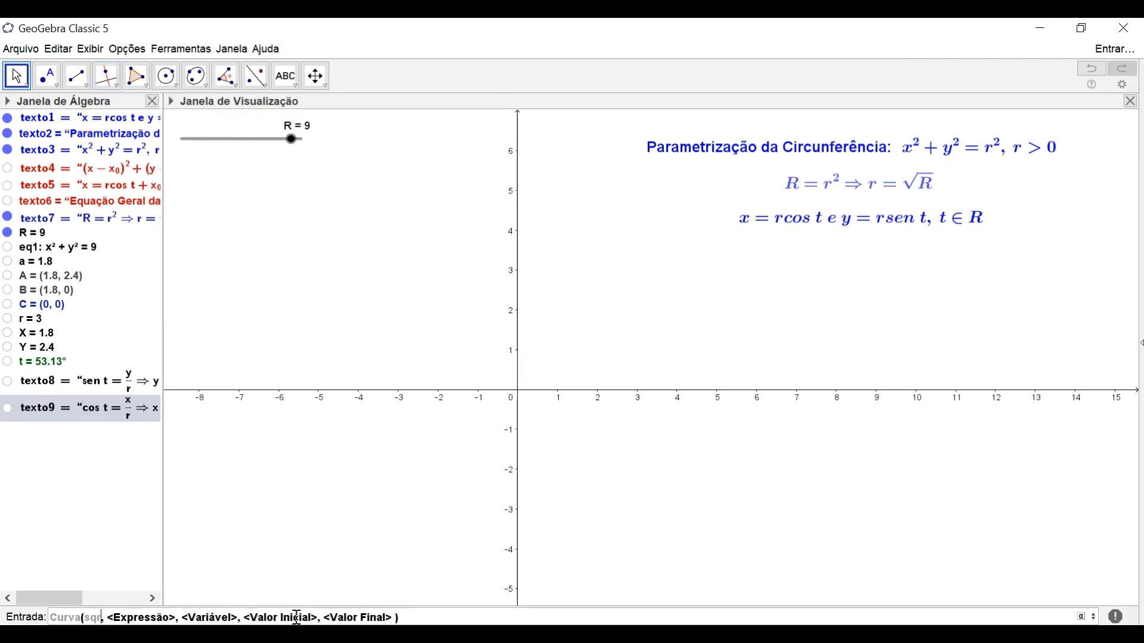
text(()
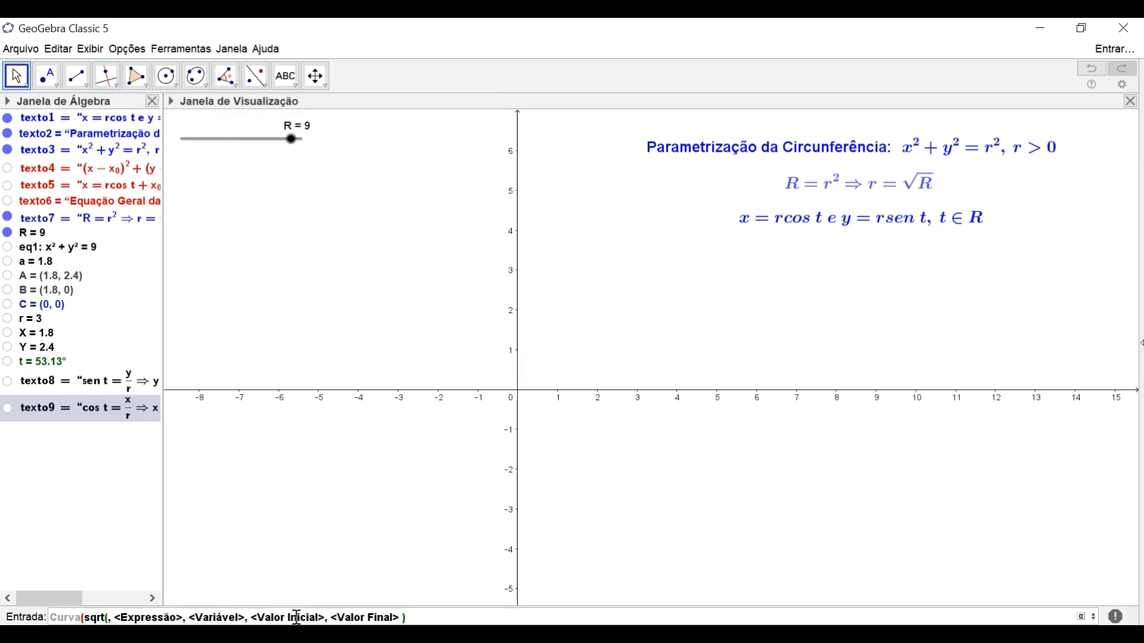
text(R)cos)
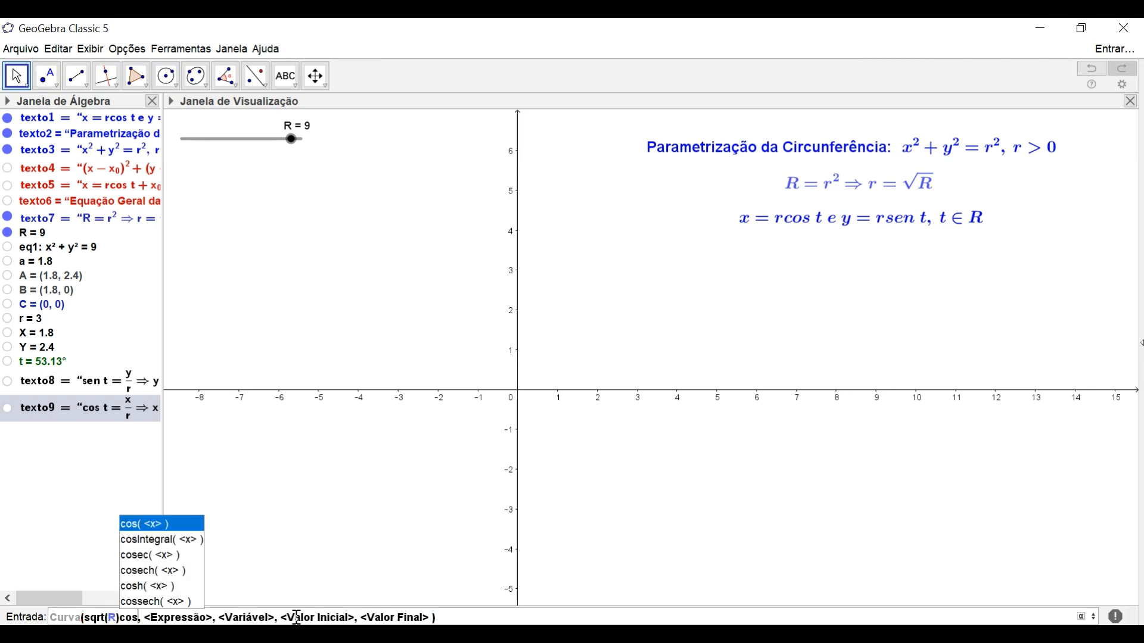
key(Return)
text(t)
Step: Enter sqrt(R)sen(t) as the second expression of the Curva command
key(Tab)
text(sqr)
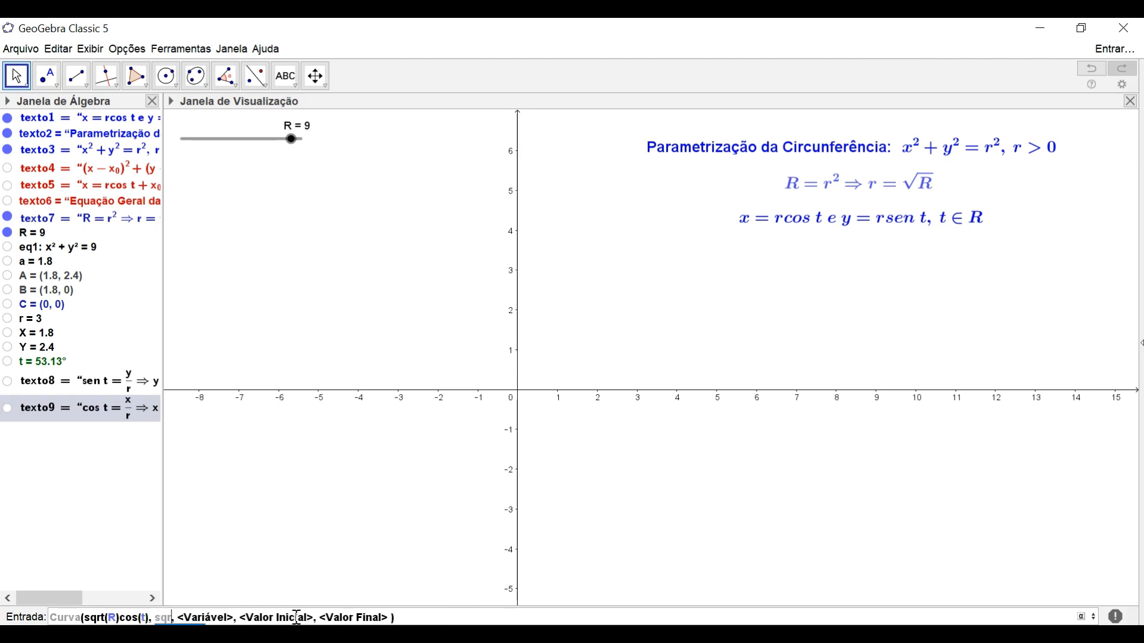
text(t(R))
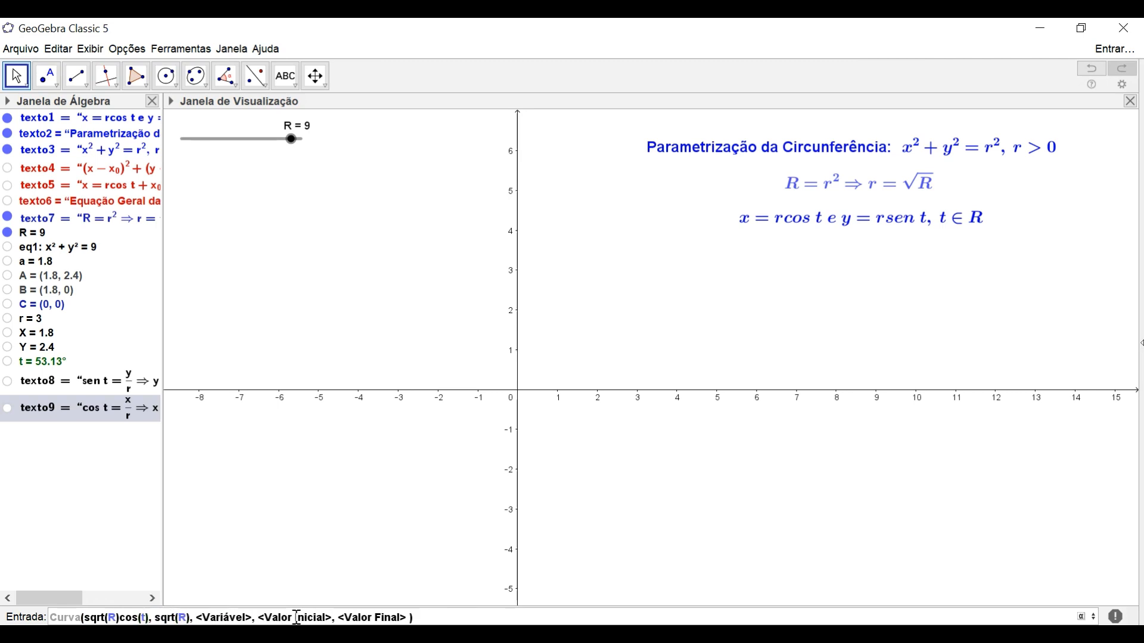
text(sen)
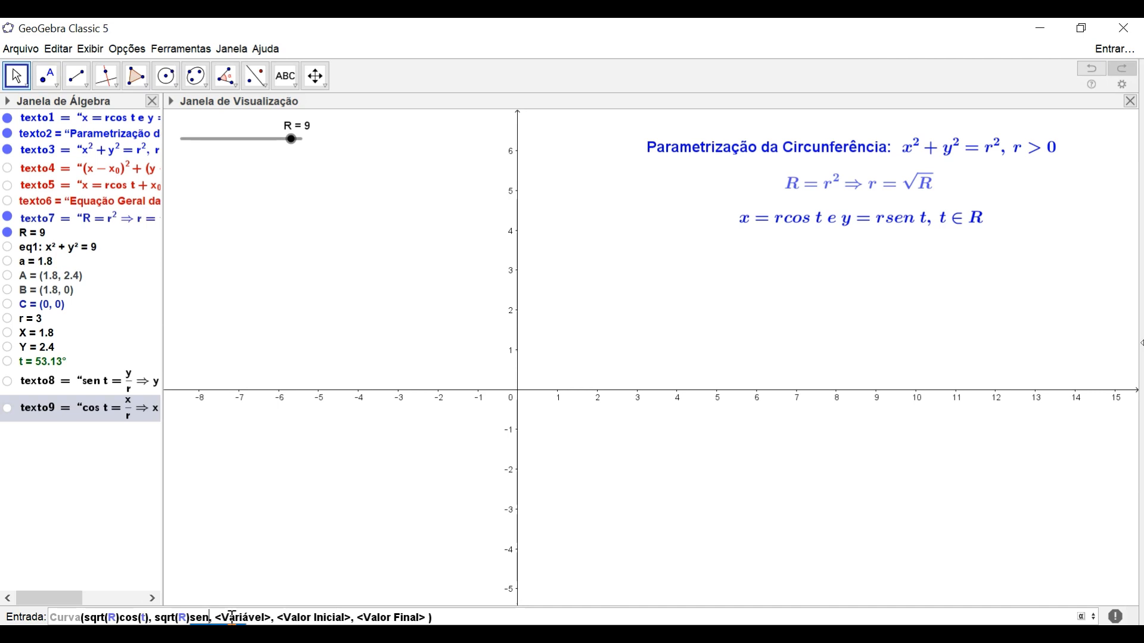
text(()
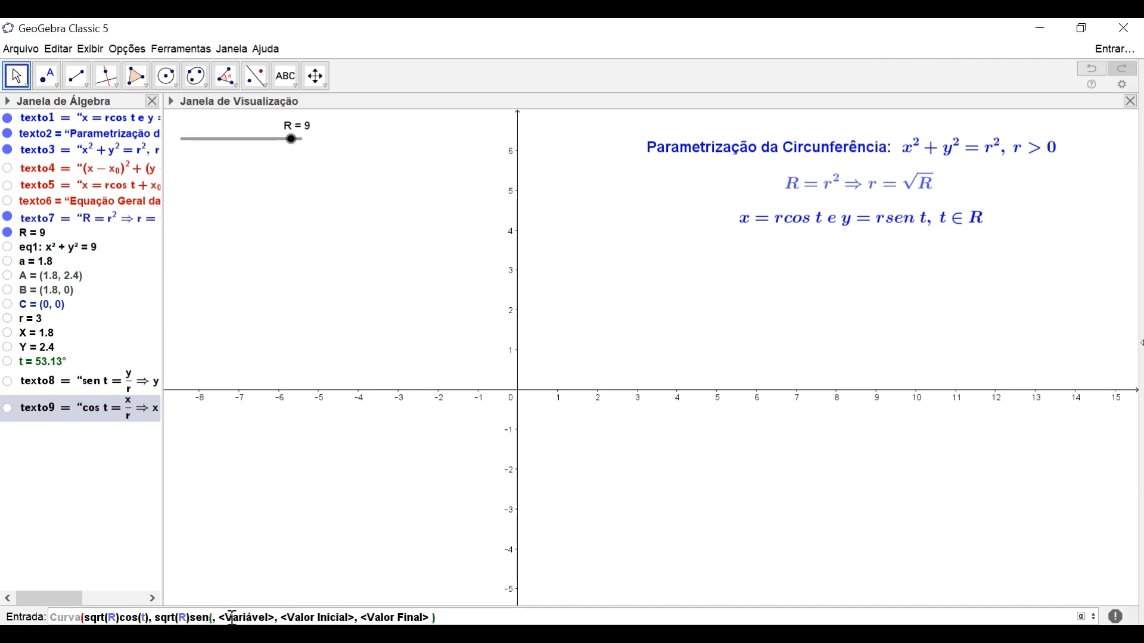
text(t))
Step: Set the curve's variable to t with range 0 to 2pi and create the parametric circle
click(233, 617)
text(t)
click(232, 618)
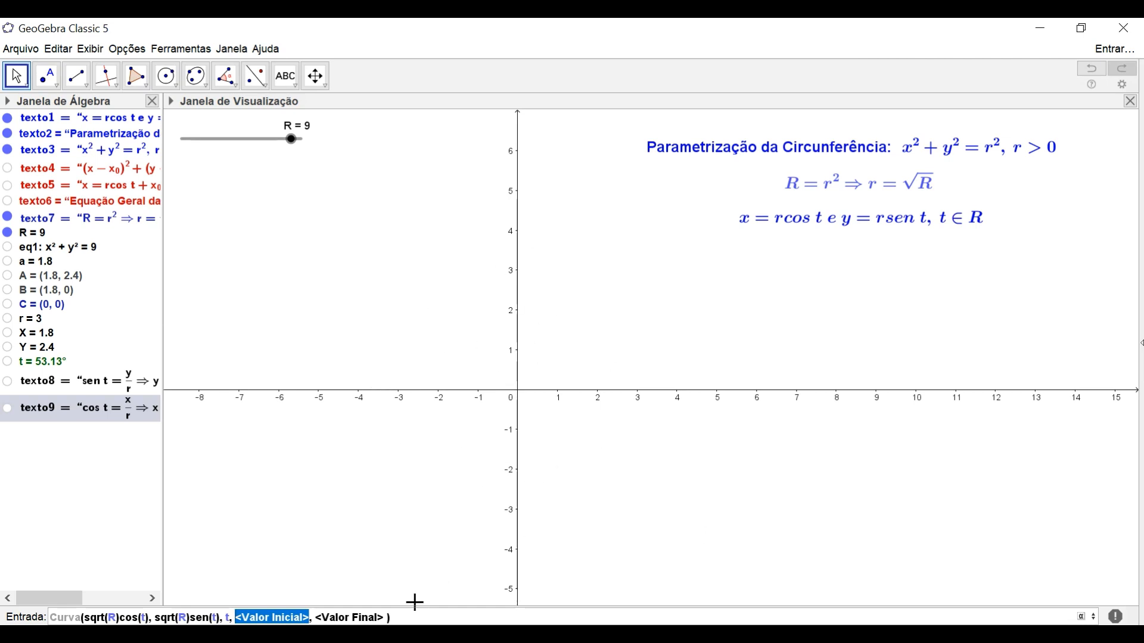
text(0)
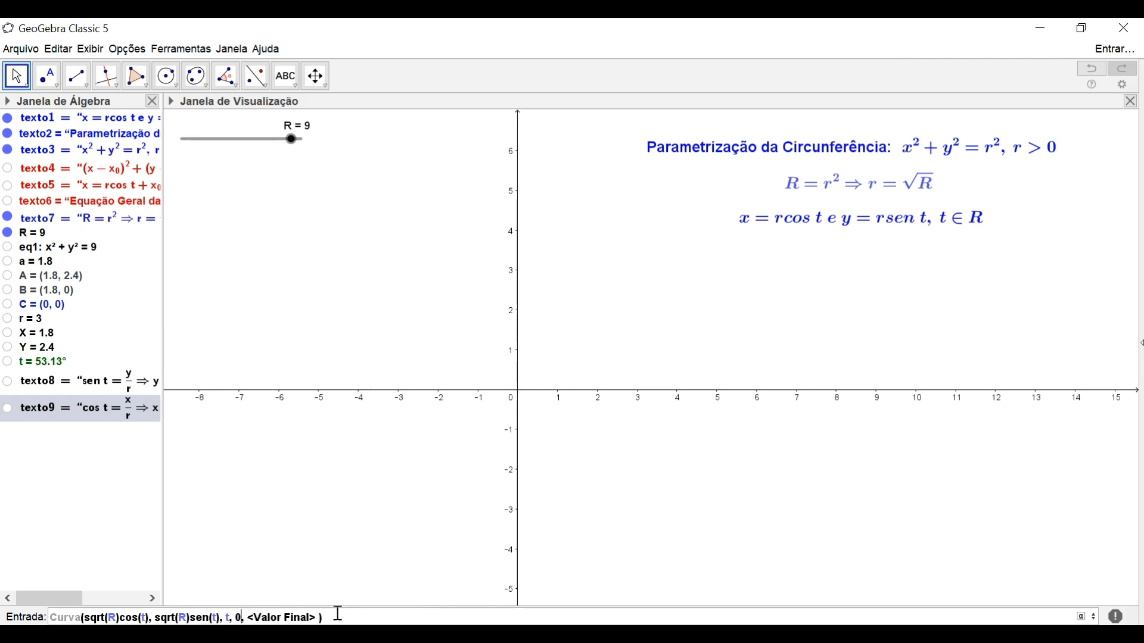
key(Tab)
text(2pi)
key(Return)
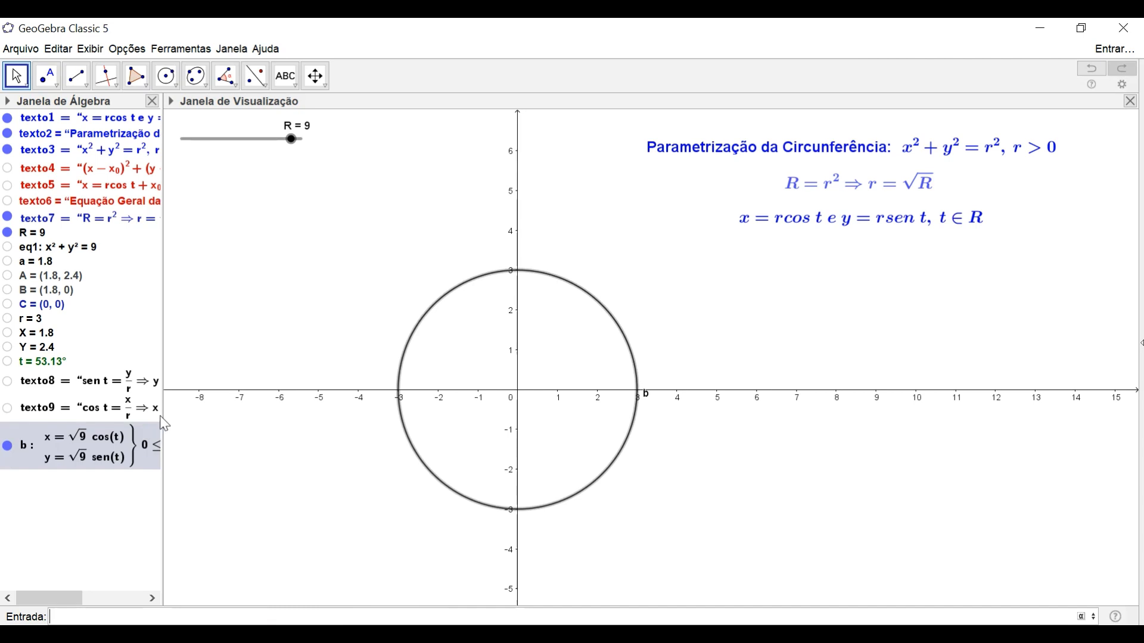
Step: Widen the algebra view to reveal more of the curve's definition and set slider R to 4
drag(163, 420, 205, 465)
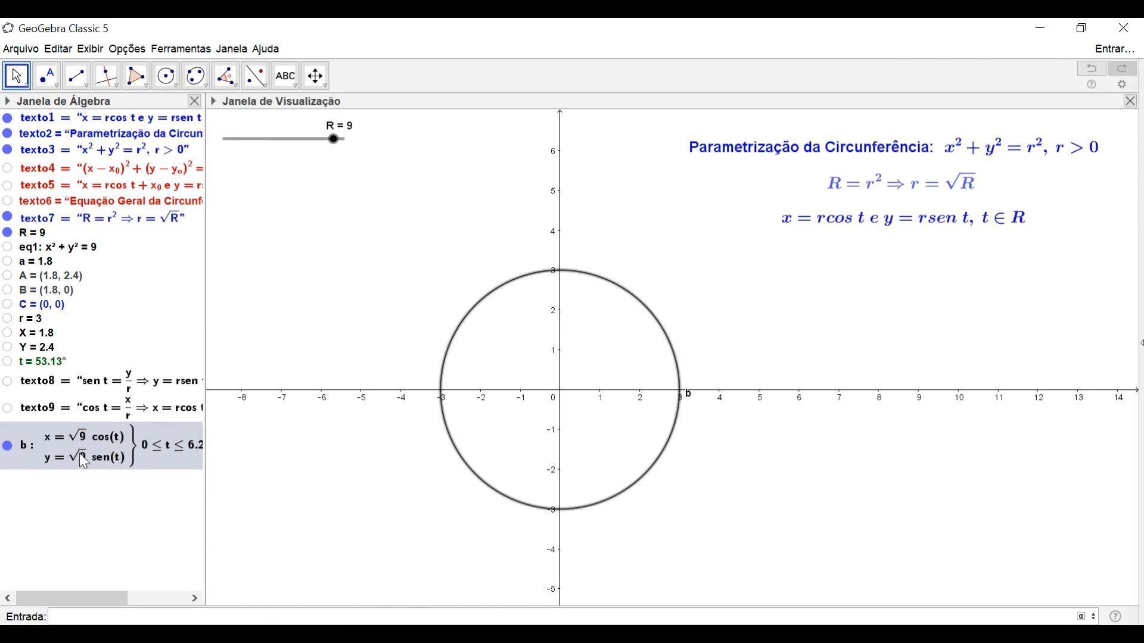
mouse_move(84, 456)
drag(334, 139, 285, 139)
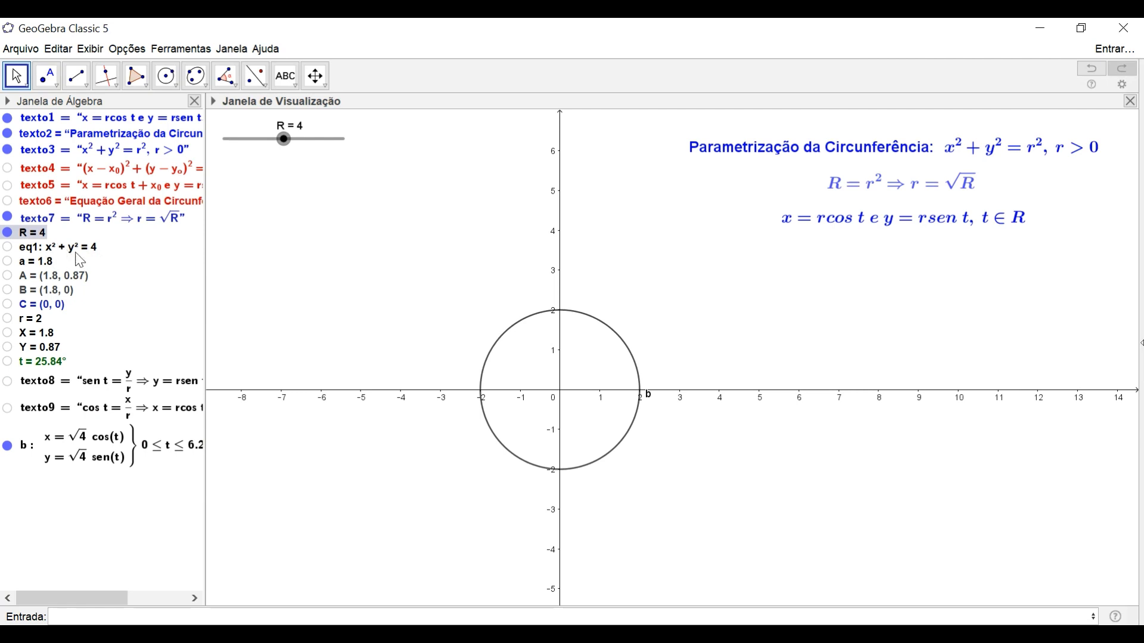
Step: Set slider R to 3.2 and show the red heading "Equação Geral da Circunferência:" with the equation (x − x₀)² + (y − y₀)² = r²
mouse_move(284, 139)
mouse_down()
mouse_move(305, 139)
mouse_move(276, 138)
mouse_up()
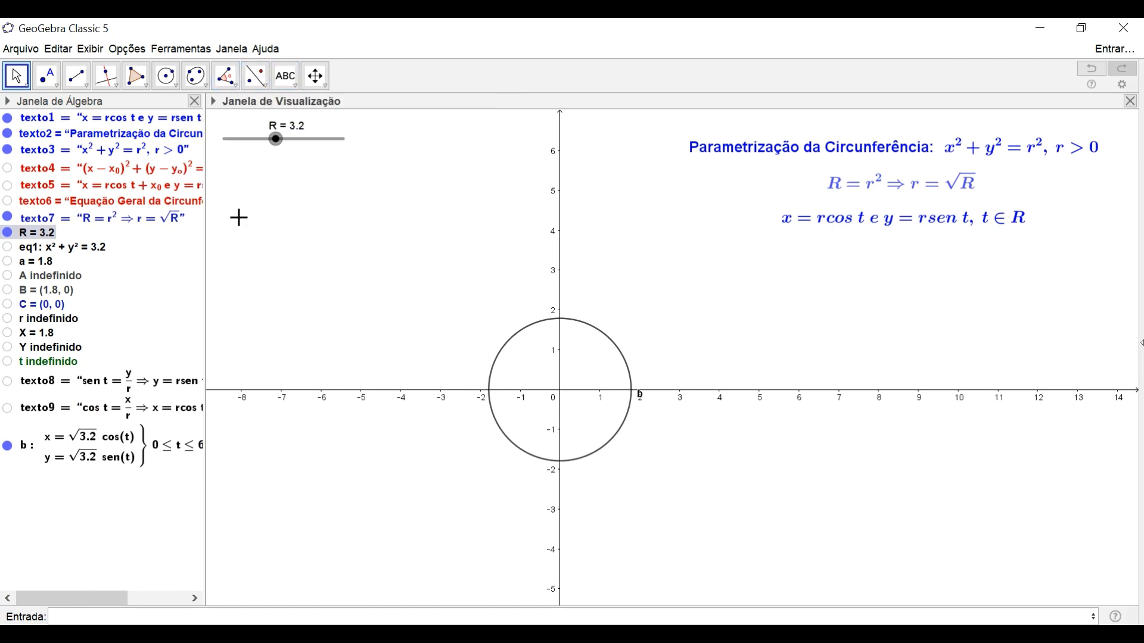
click(7, 201)
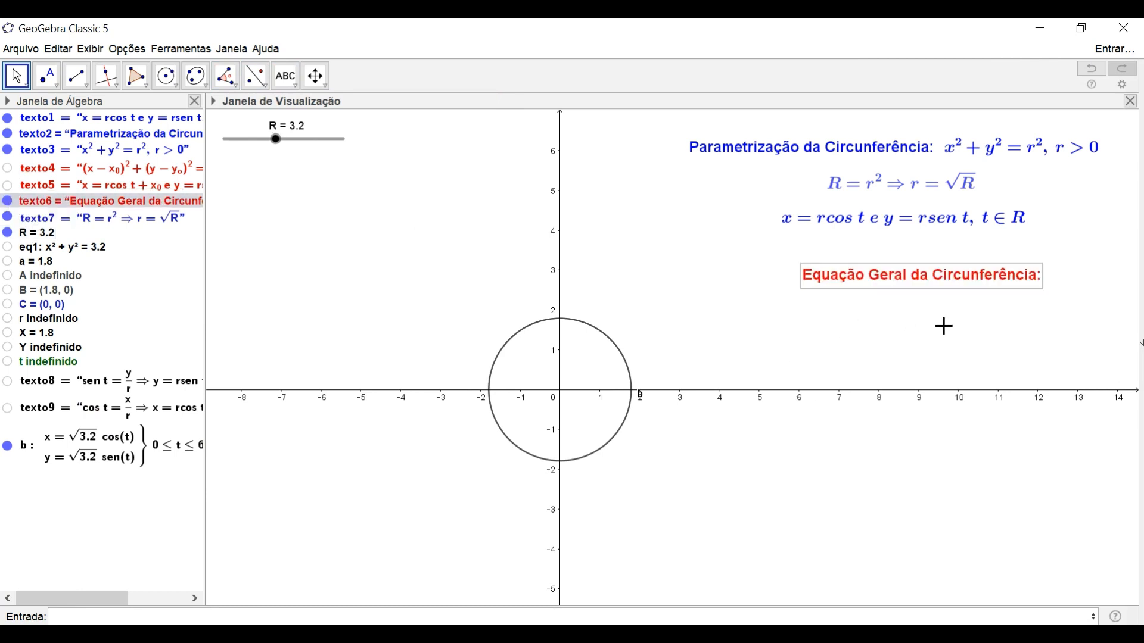
click(7, 170)
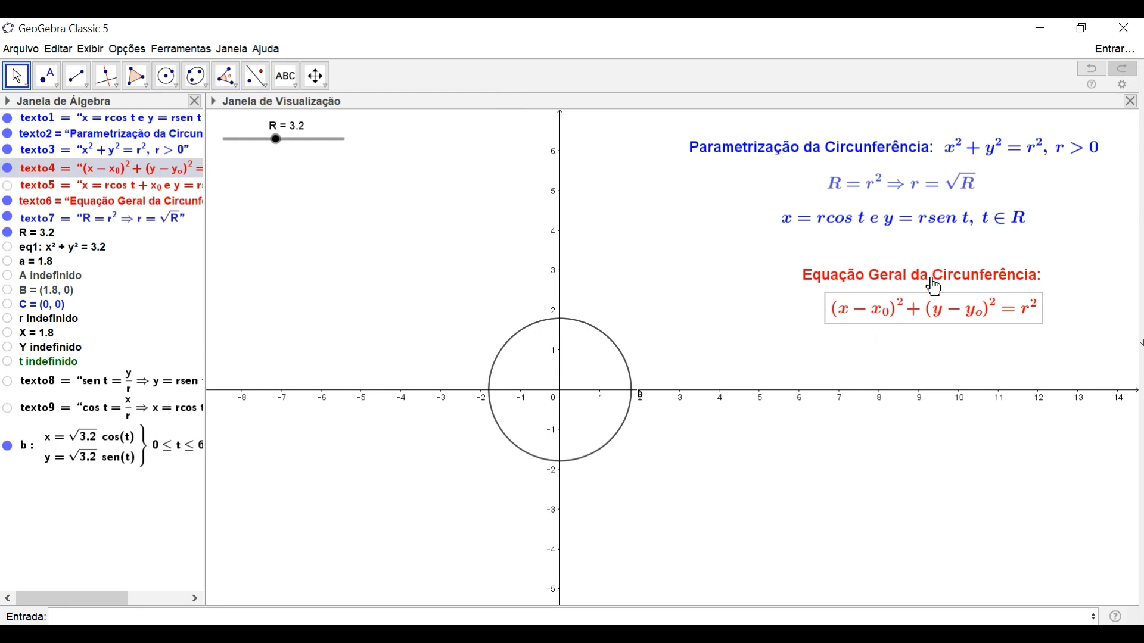
Step: Change the red heading to "Equação Reduzida da Circunferência:" and show the text with x = rcos t + x₀ and y = rsen t + y₀
double_click(910, 288)
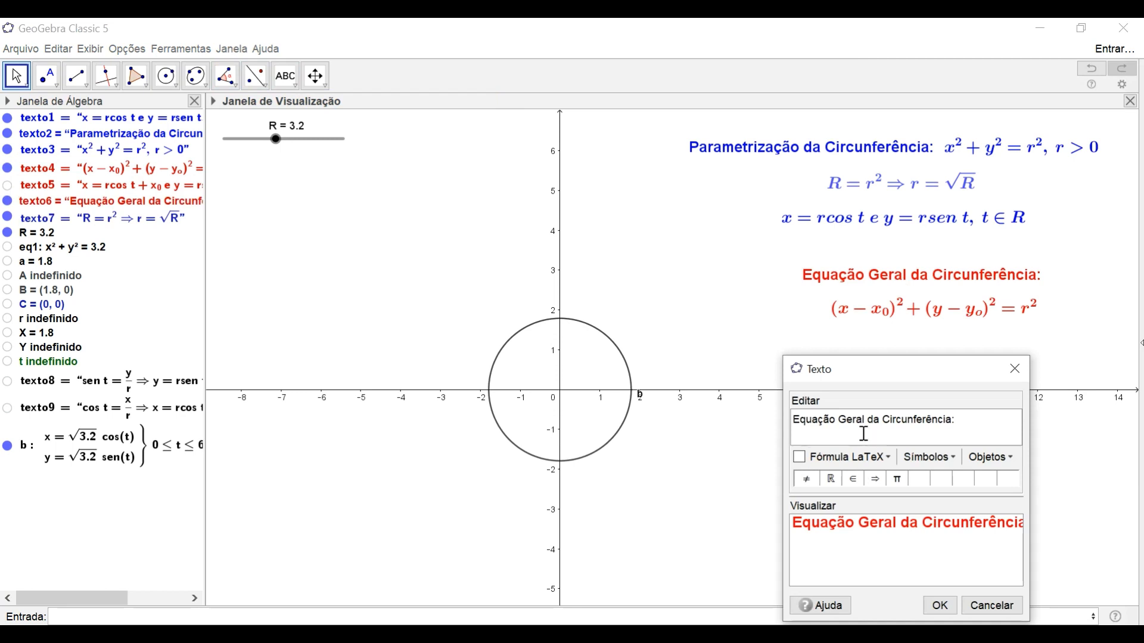
key(BackSpace)
key(BackSpace)
key(BackSpace)
key(BackSpace)
key(BackSpace)
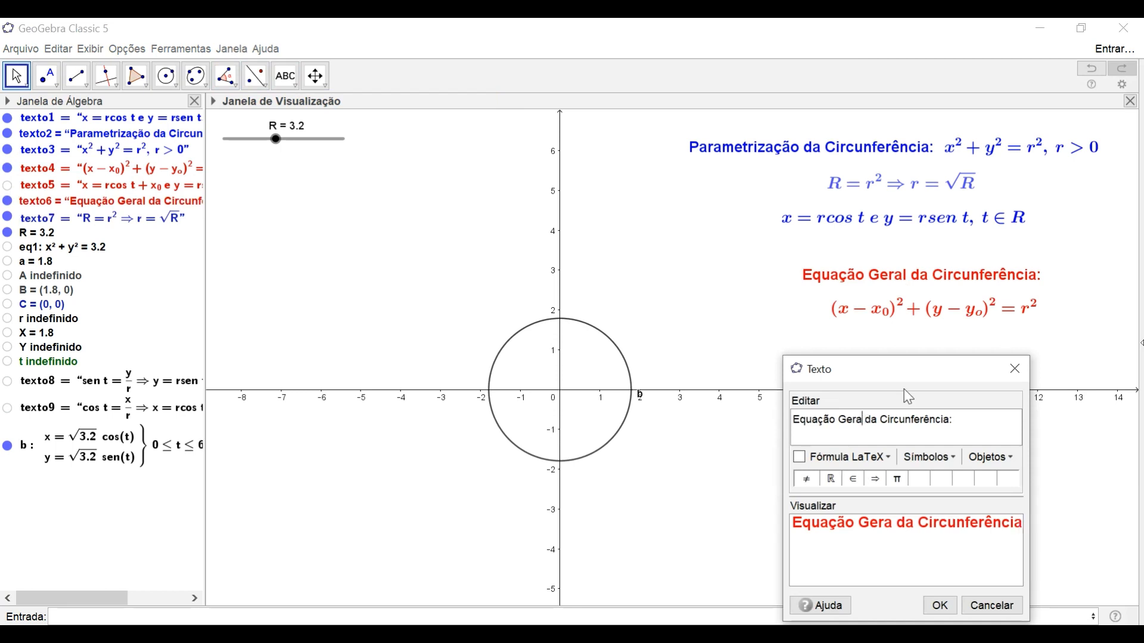
text(Reduzida)
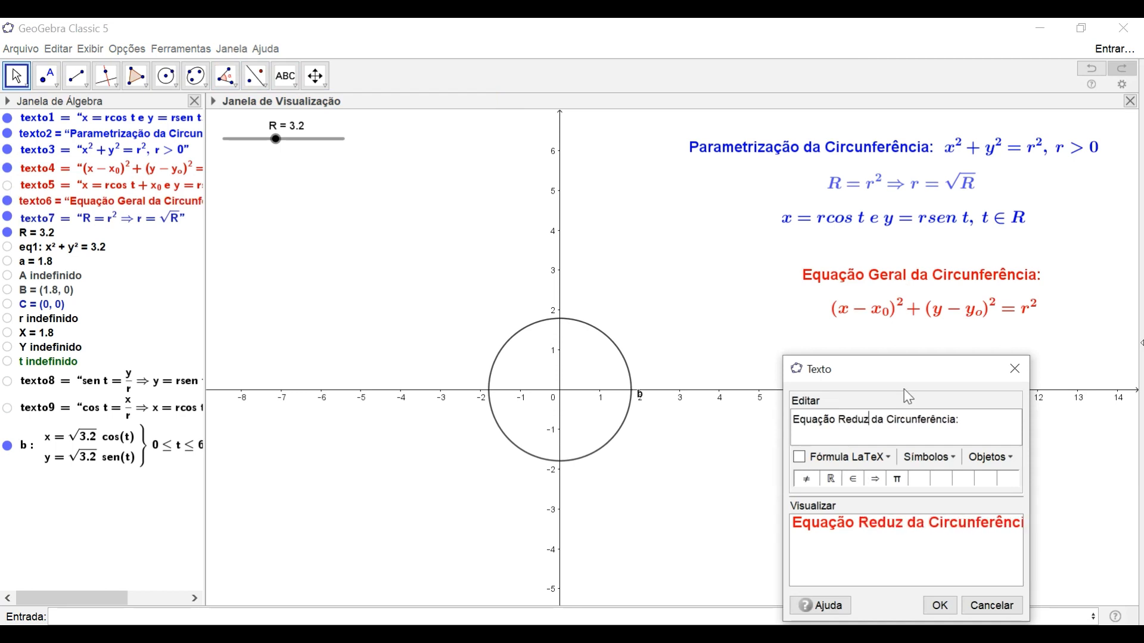
click(940, 606)
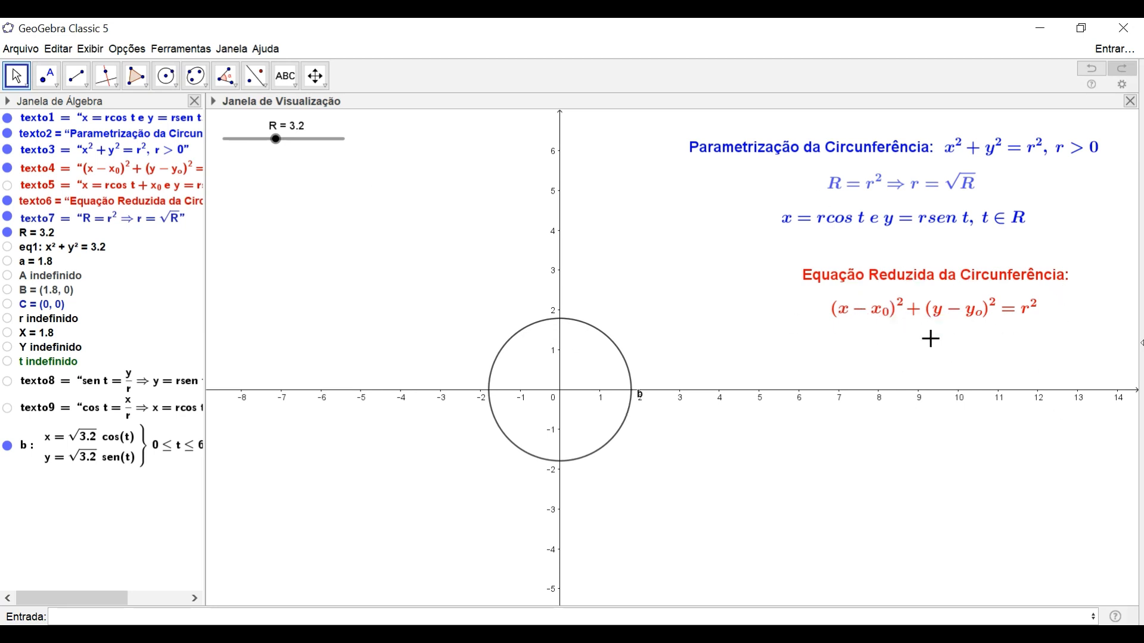
click(8, 186)
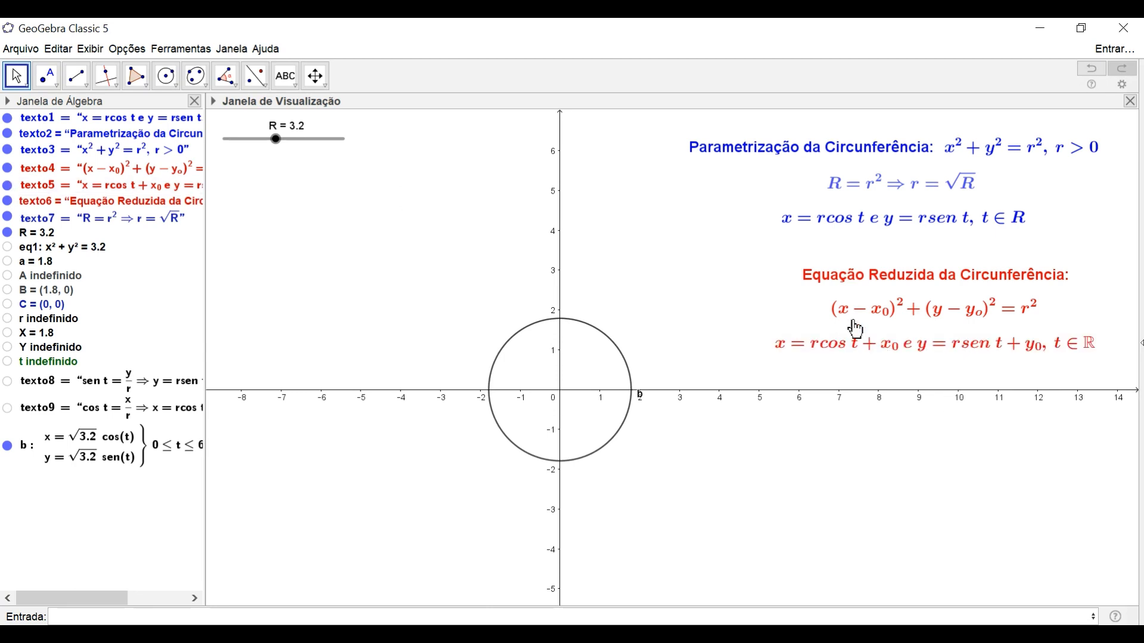